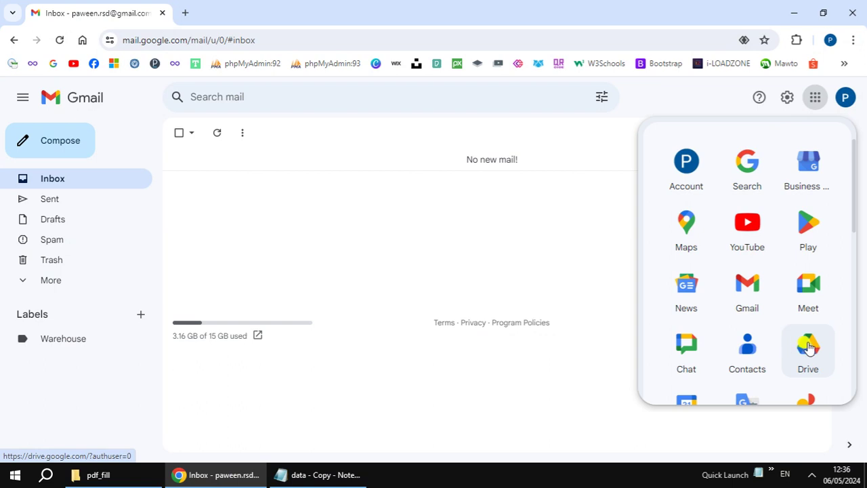
Step: Open Google Drive in a new tab from Gmail's Google apps grid
{"action": "left_click", "coordinate": [807, 342]}
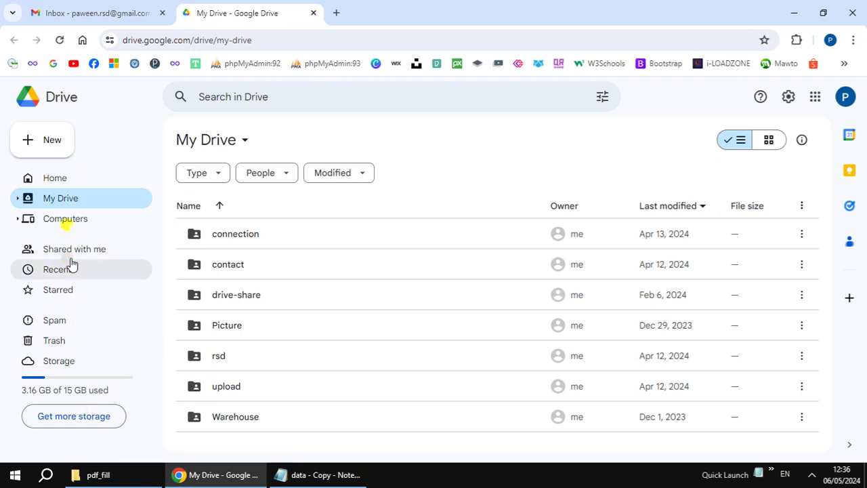
Step: Create a new folder named 0 in My Drive
{"action": "left_click", "coordinate": [56, 142]}
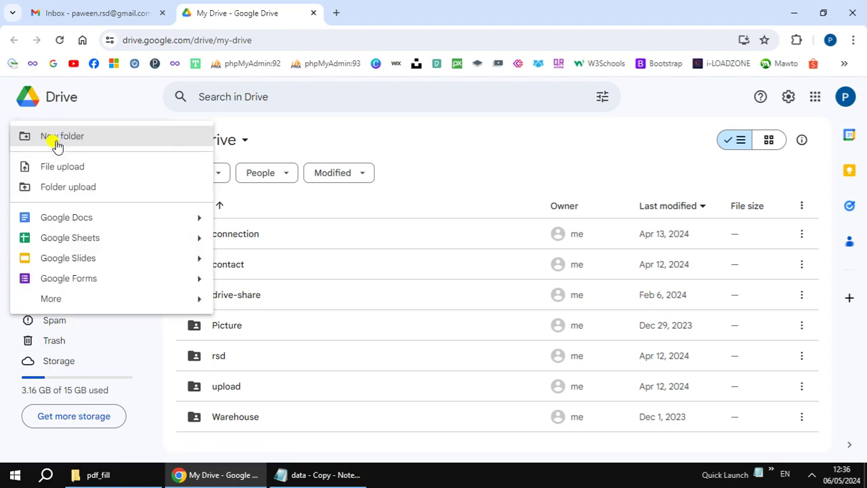
{"action": "left_click", "coordinate": [91, 142]}
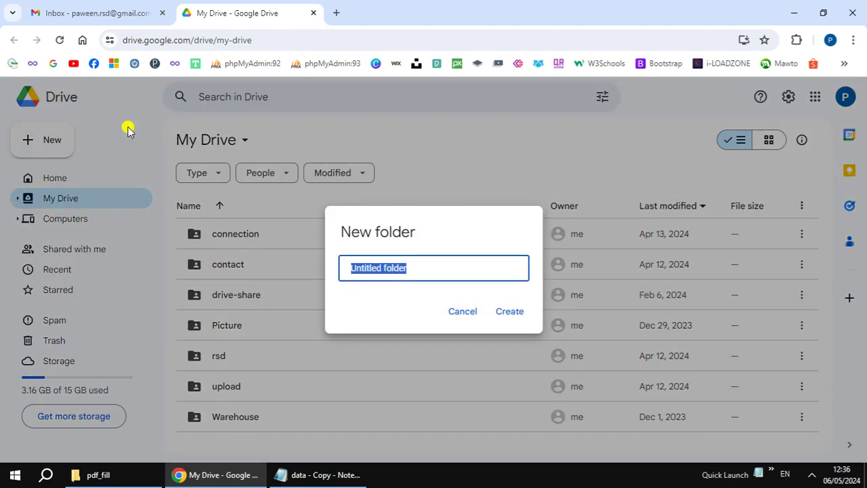
{"action": "type", "text": "o"}
{"action": "key", "text": "Tab"}
{"action": "key", "text": "Tab"}
{"action": "key", "text": "Return"}
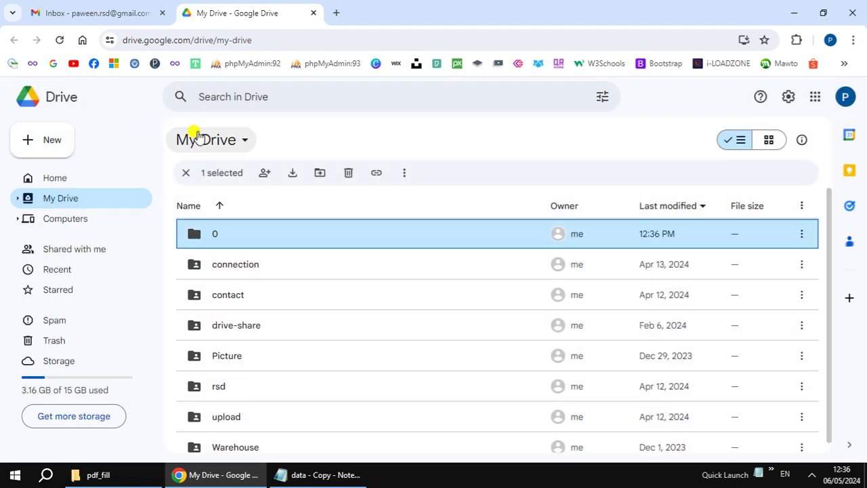
Step: Share folder 0 so anyone with the link is an Editor
{"action": "right_click", "coordinate": [250, 236]}
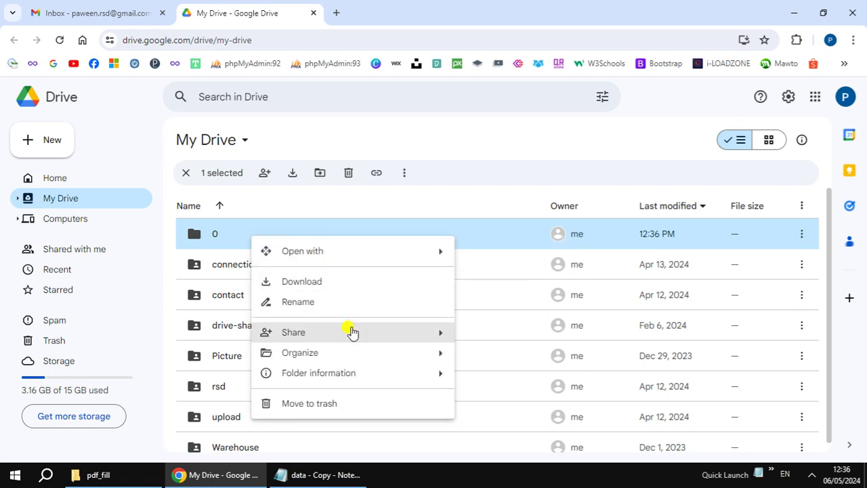
{"action": "mouse_move", "coordinate": [420, 337]}
{"action": "left_click", "coordinate": [529, 339]}
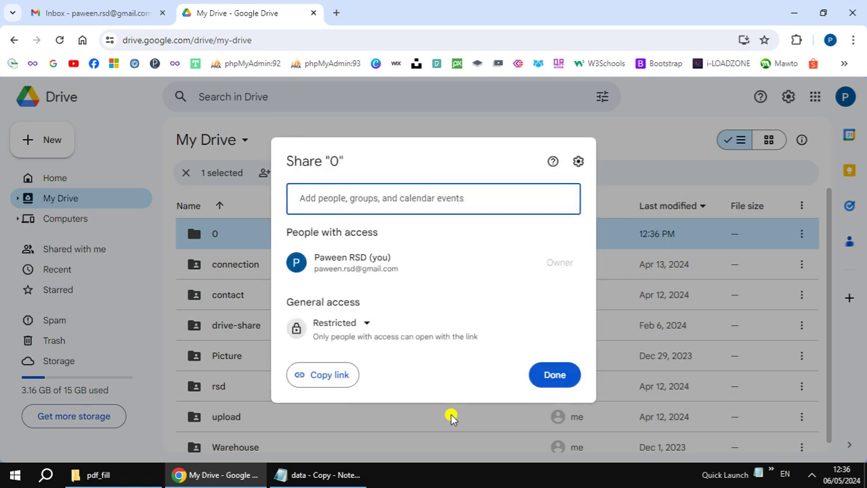
{"action": "left_click", "coordinate": [367, 324]}
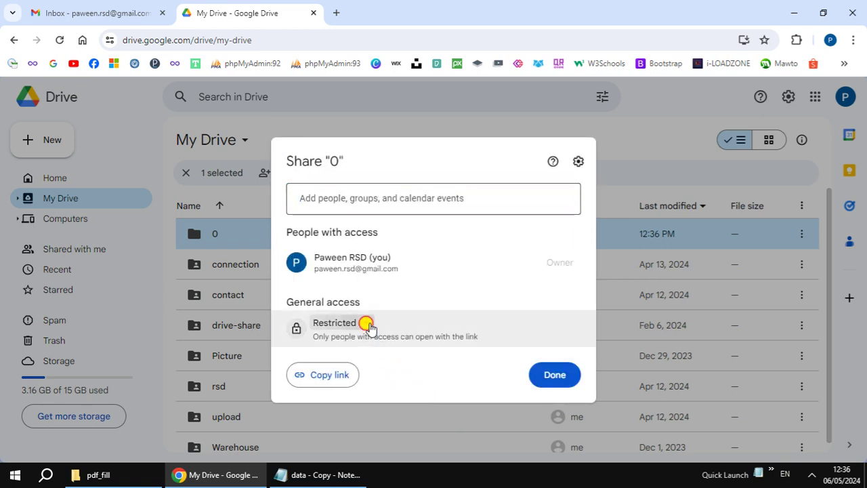
{"action": "left_click", "coordinate": [386, 381]}
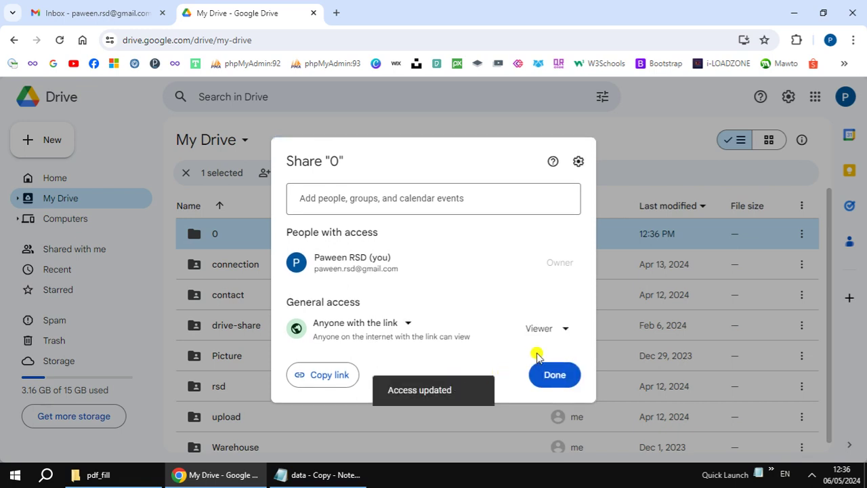
{"action": "left_click", "coordinate": [564, 332]}
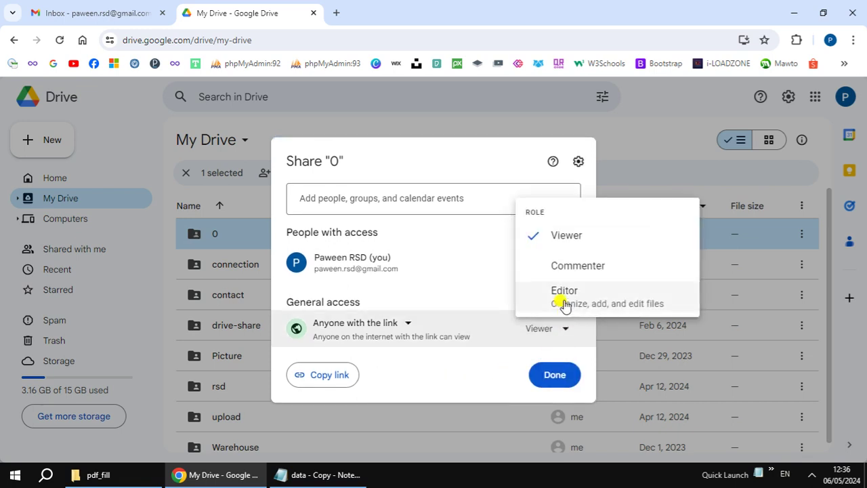
{"action": "left_click", "coordinate": [564, 303]}
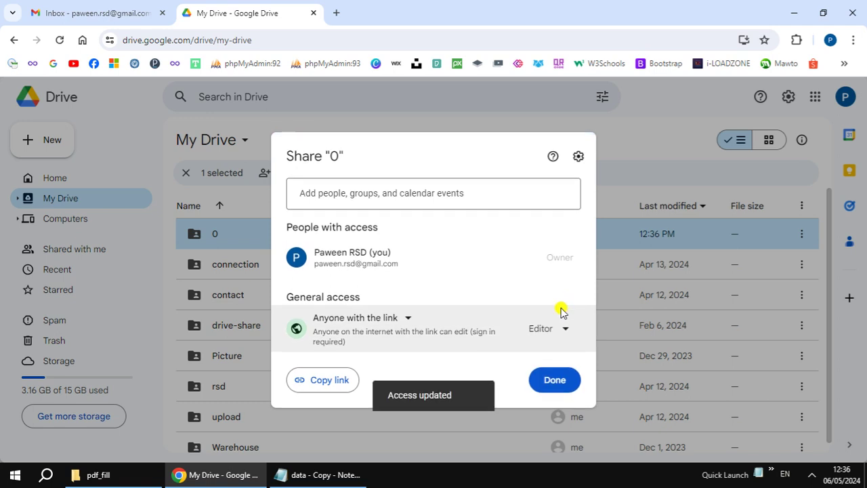
{"action": "left_click", "coordinate": [554, 380]}
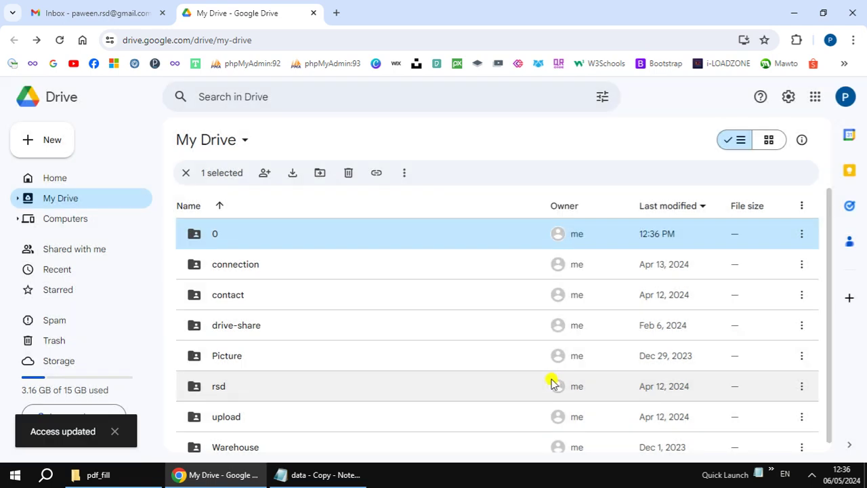
Step: Inside folder 0, create a blank Google Form shared with the folder's access
{"action": "left_click", "coordinate": [358, 234]}
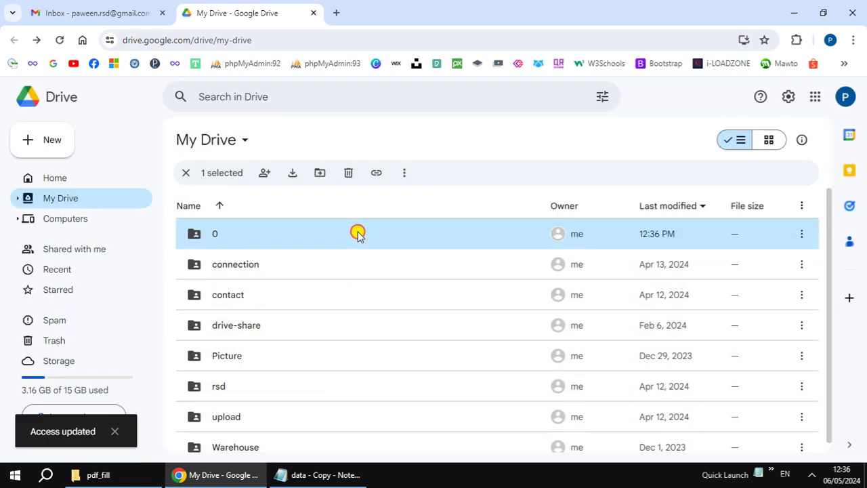
{"action": "double_click", "coordinate": [358, 234]}
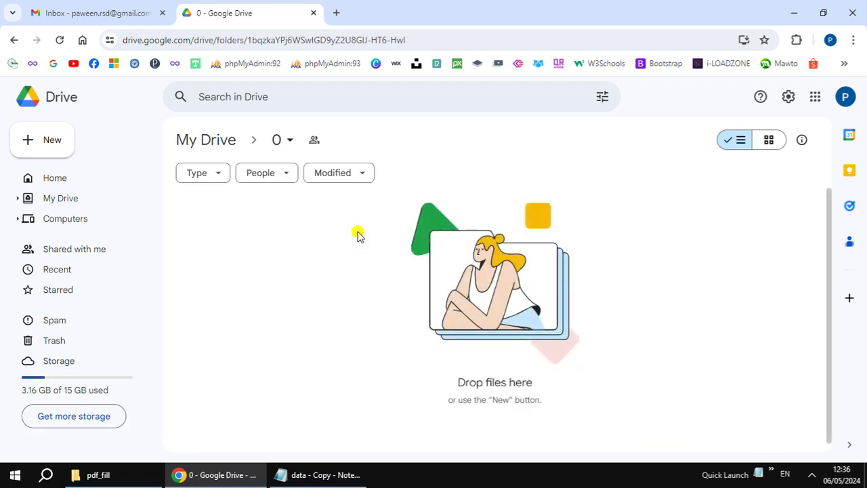
{"action": "right_click", "coordinate": [352, 266]}
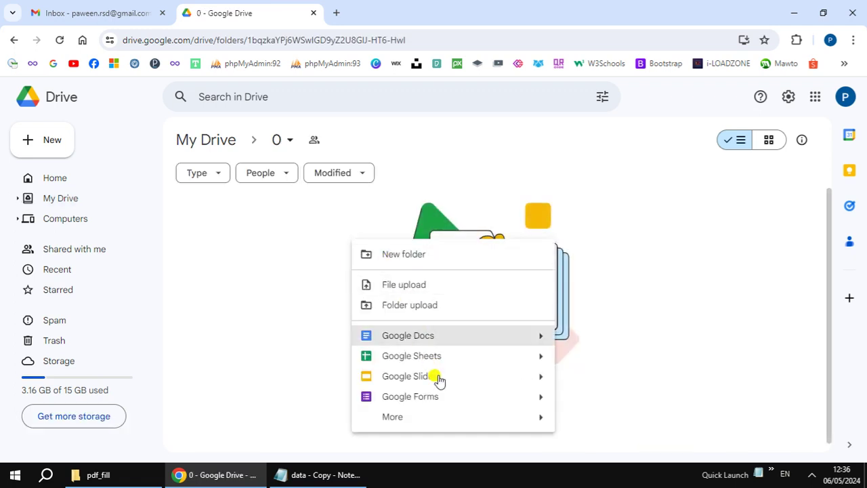
{"action": "mouse_move", "coordinate": [538, 398]}
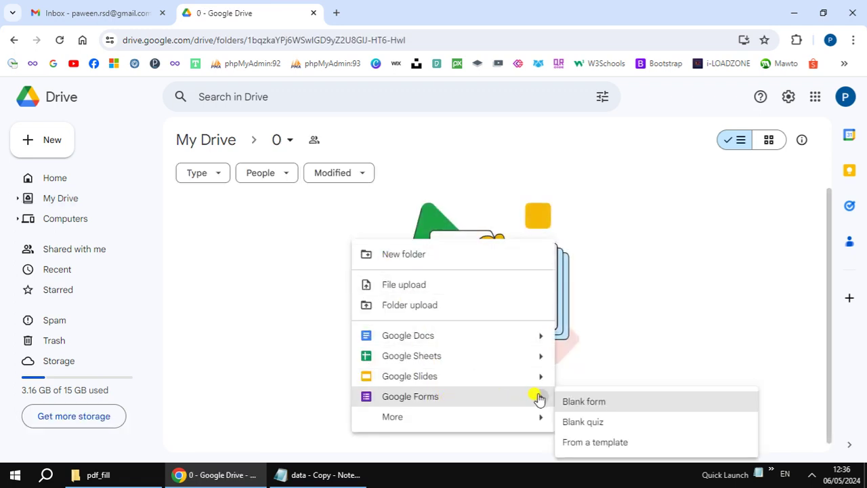
{"action": "left_click", "coordinate": [615, 408]}
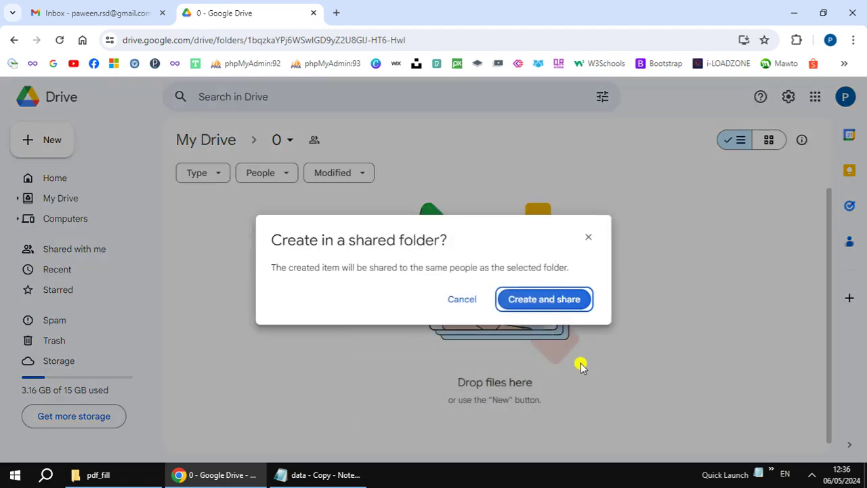
{"action": "left_click", "coordinate": [536, 299]}
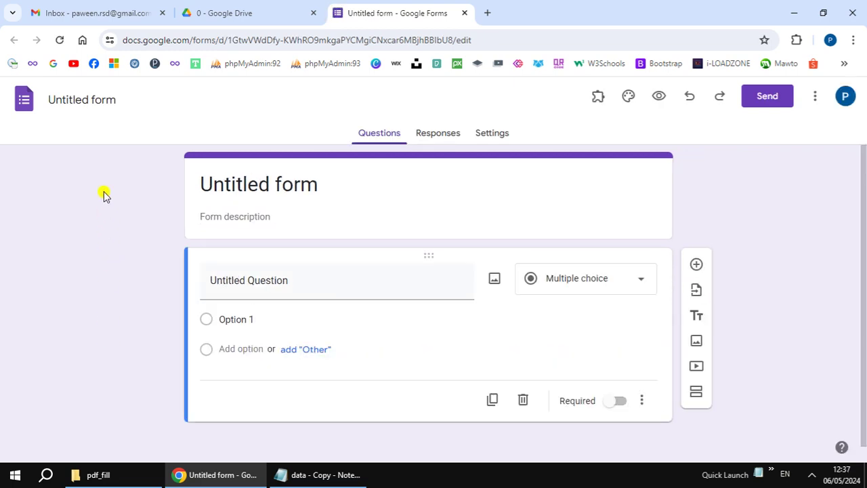
Step: Rename the form file to TaxForm1
{"action": "left_click", "coordinate": [116, 100]}
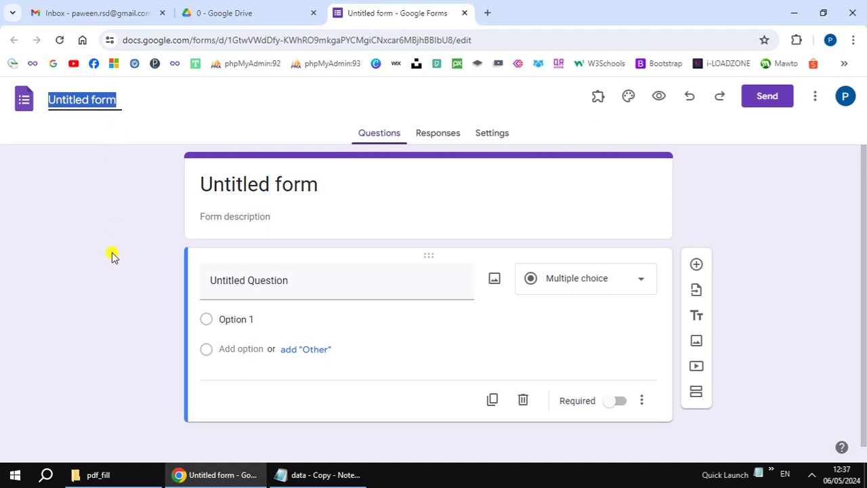
{"action": "type", "text": "TaxForm1"}
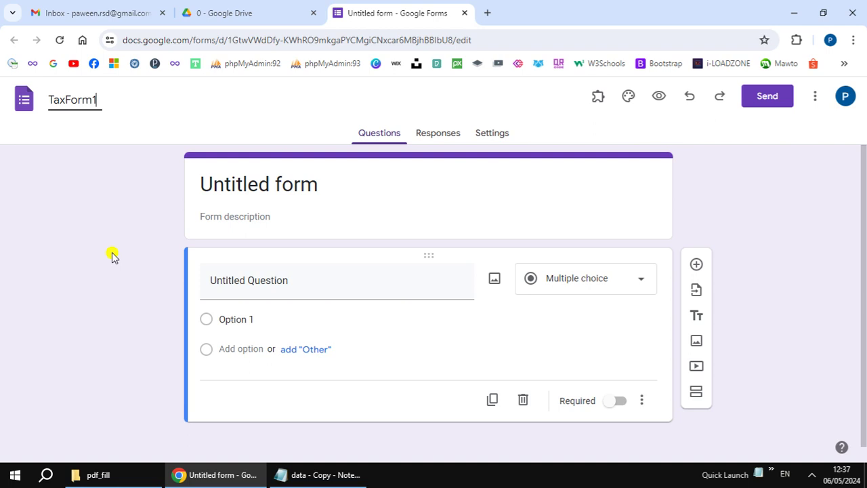
{"action": "key", "text": "Tab"}
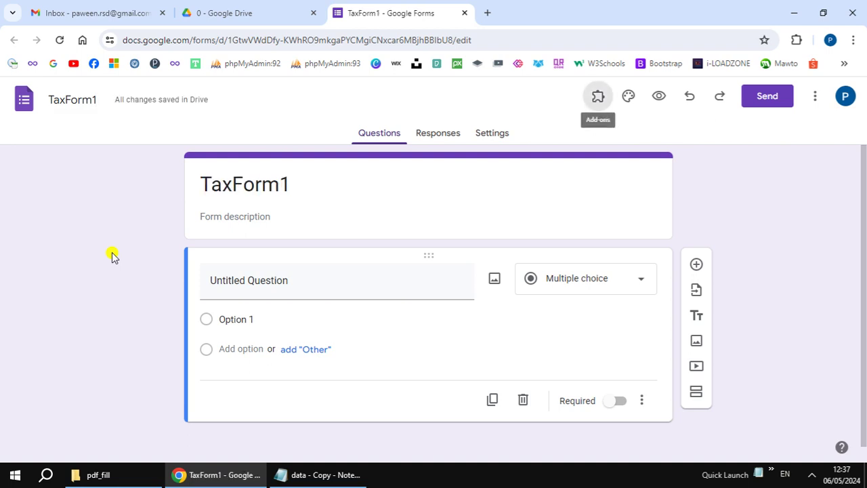
Step: Replace the form heading with ภ.ด.ส.10
{"action": "left_click", "coordinate": [284, 182]}
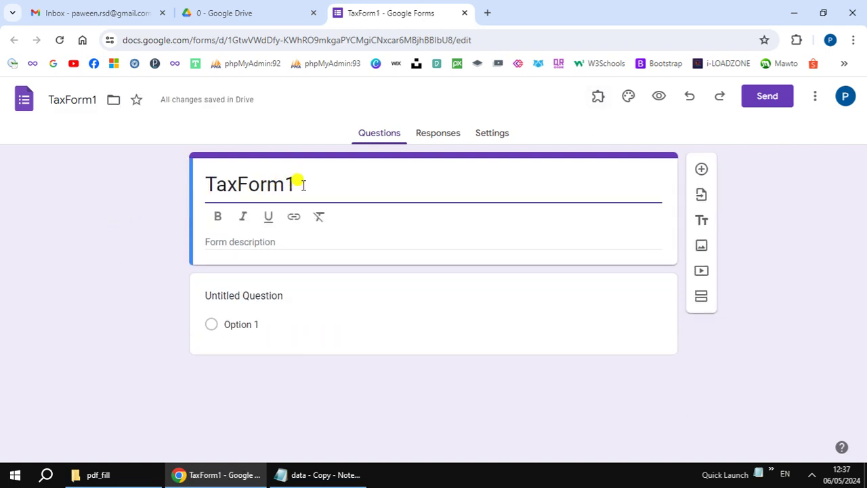
{"action": "key", "text": "ctrl+a"}
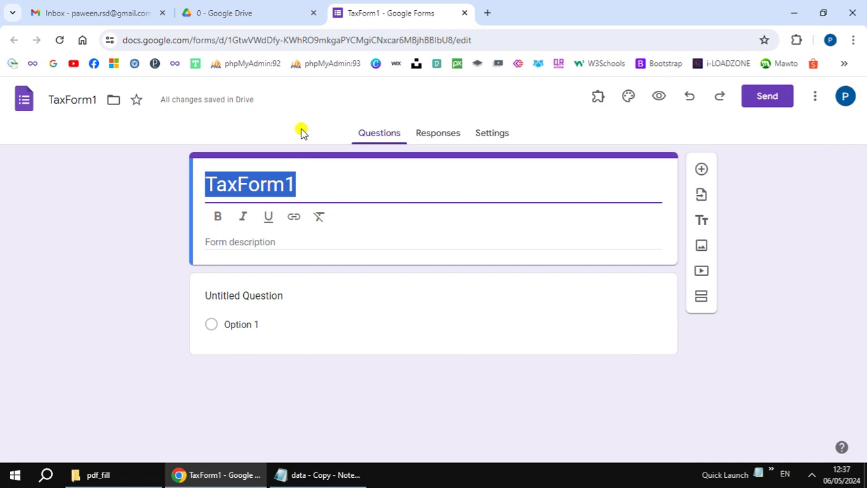
{"action": "type", "text": "ภ"}
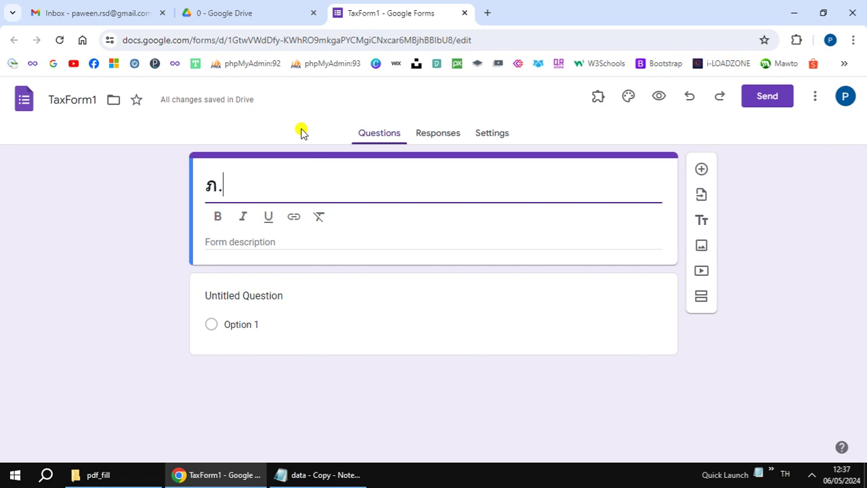
{"action": "type", "text": ".ด.ส.10"}
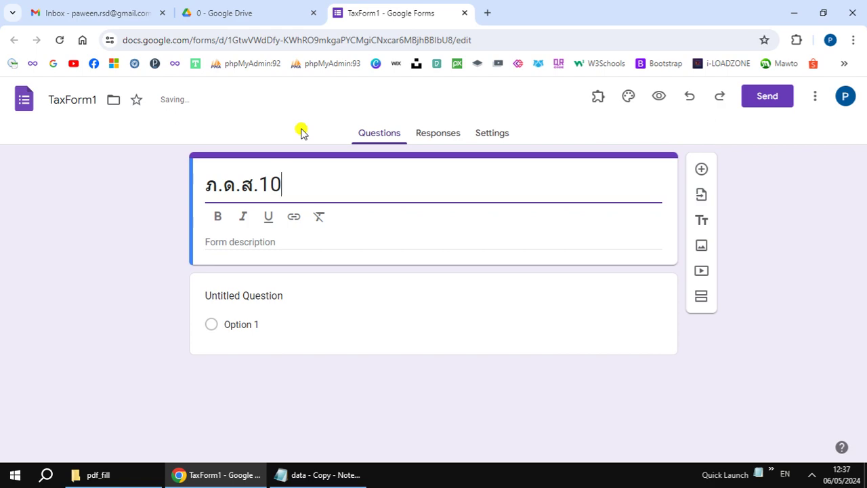
{"action": "left_click", "coordinate": [302, 132]}
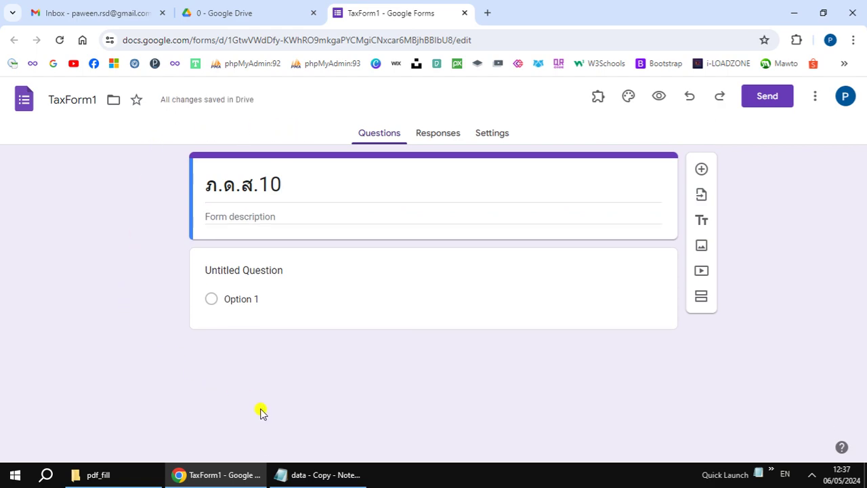
{"action": "left_click", "coordinate": [318, 474]}
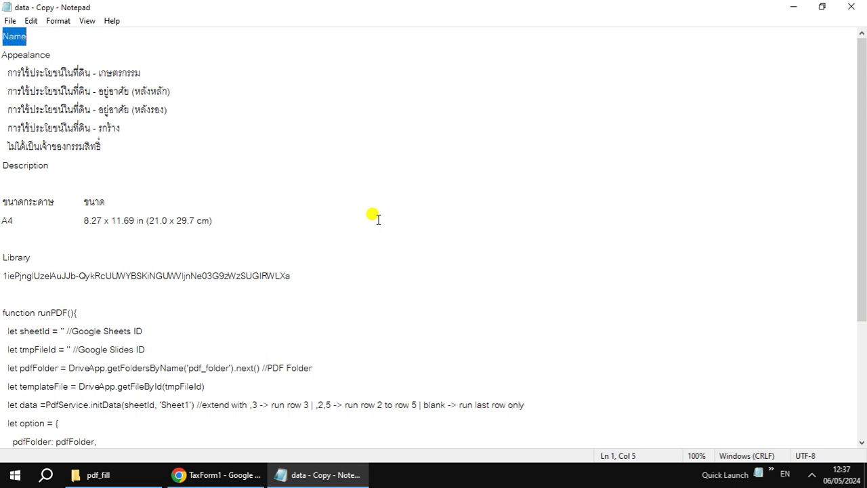
Step: Title the first question 'Name'
{"action": "left_click", "coordinate": [302, 474]}
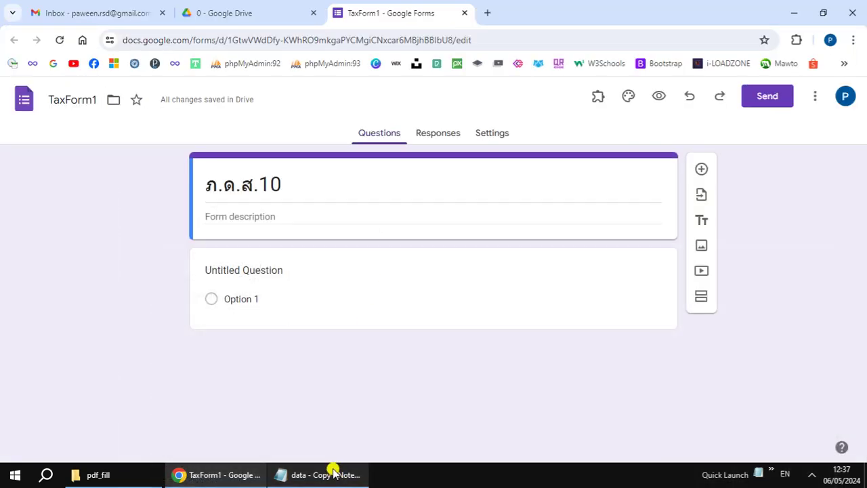
{"action": "left_click", "coordinate": [312, 272]}
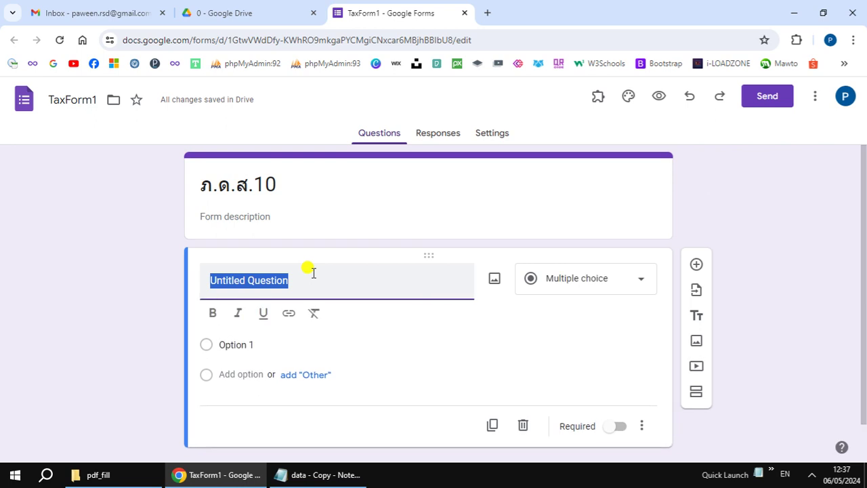
{"action": "type", "text": "Name"}
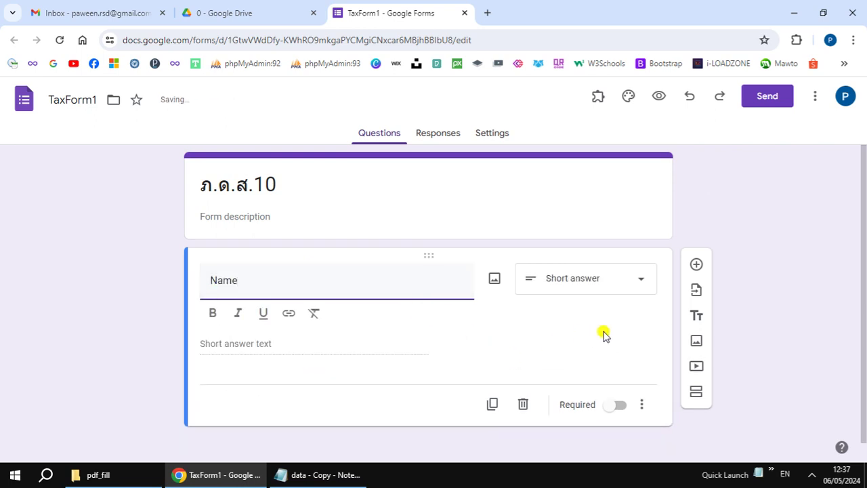
{"action": "left_click", "coordinate": [622, 332]}
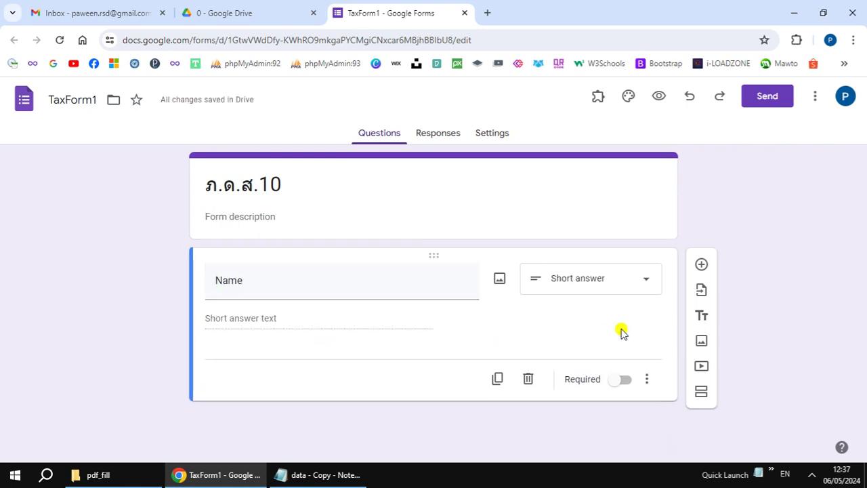
Step: Add a dropdown question titled 'Appealance', copied from the notes
{"action": "left_click", "coordinate": [327, 473]}
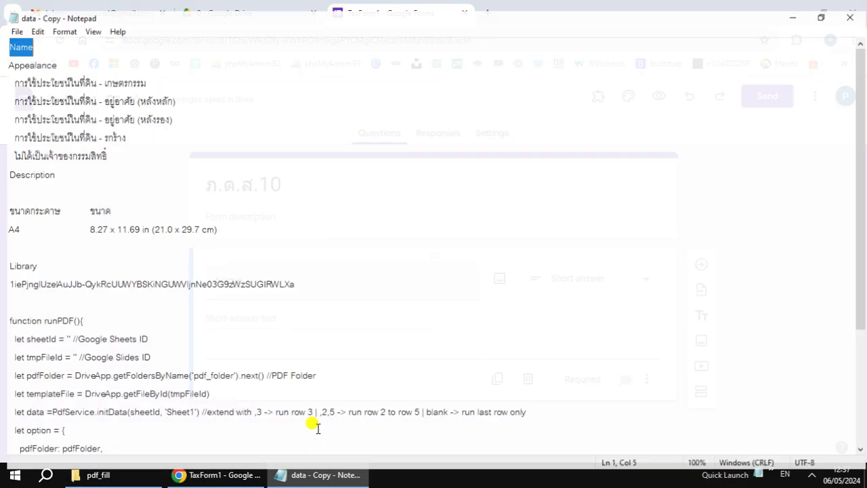
{"action": "key", "text": "Right"}
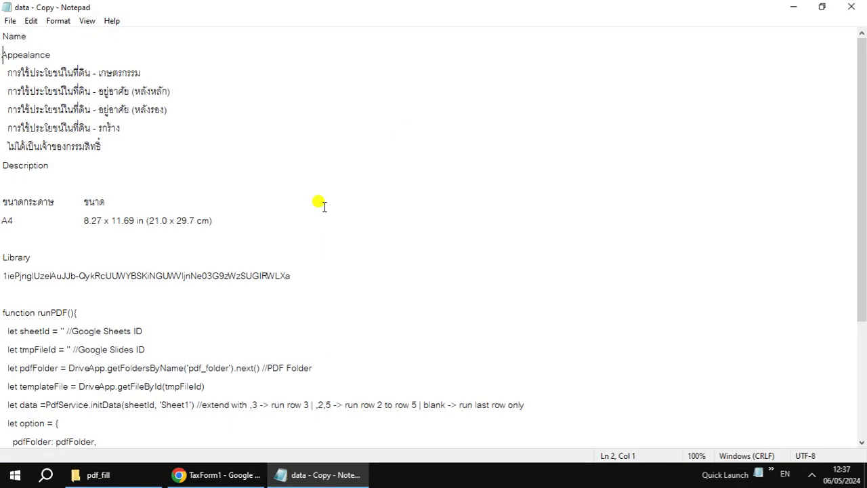
{"action": "key", "text": "shift+End"}
{"action": "key", "text": "ctrl+c"}
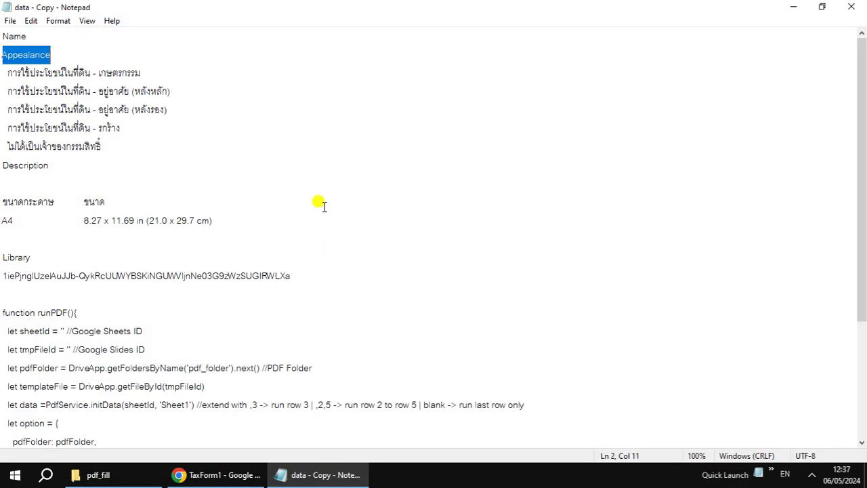
{"action": "left_click", "coordinate": [299, 474]}
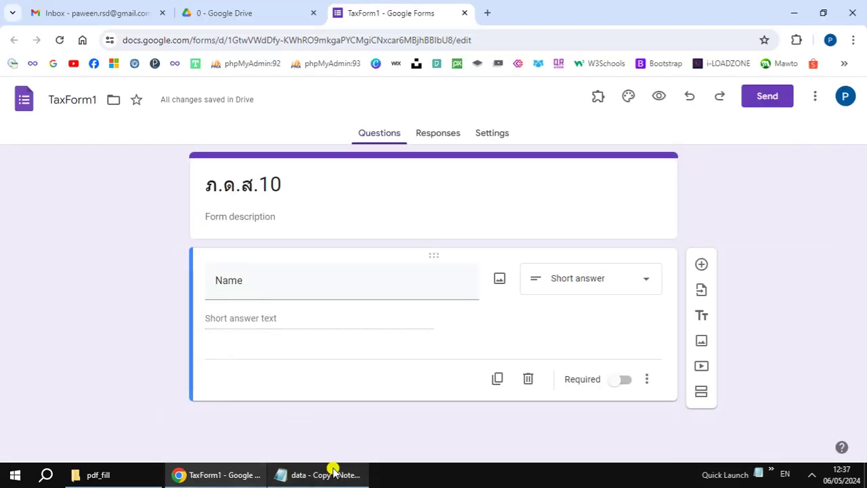
{"action": "left_click", "coordinate": [703, 265]}
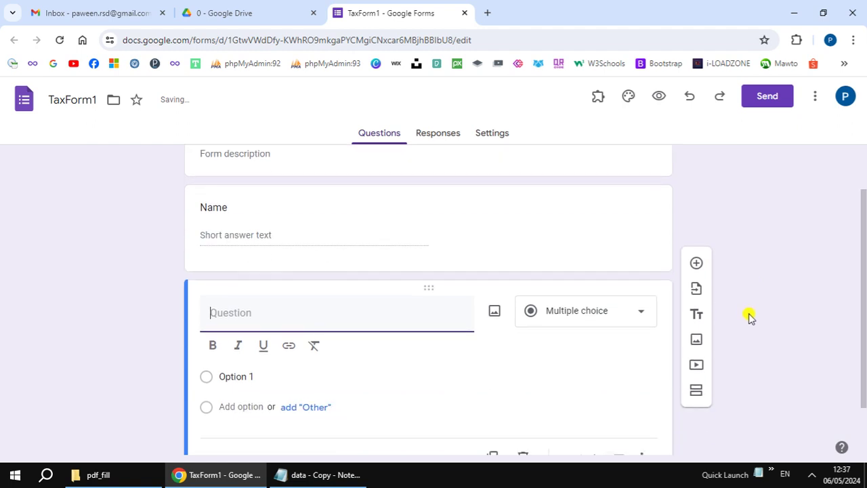
{"action": "key", "text": "ctrl+v"}
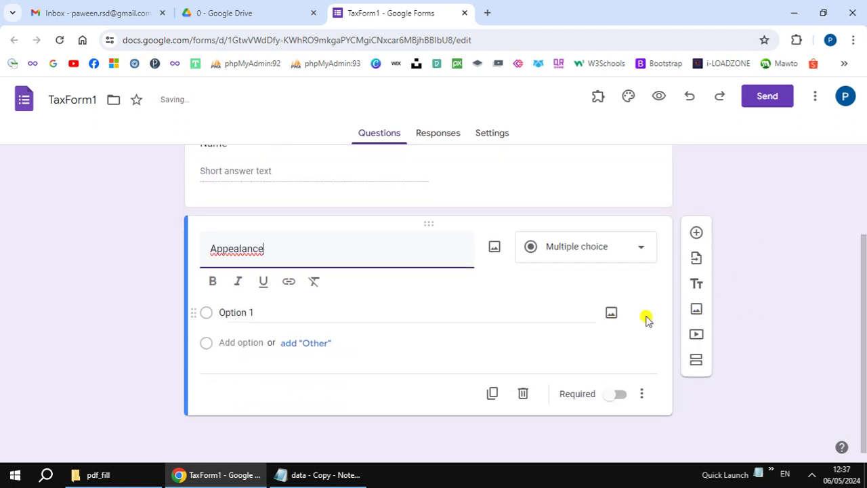
{"action": "left_click", "coordinate": [640, 254]}
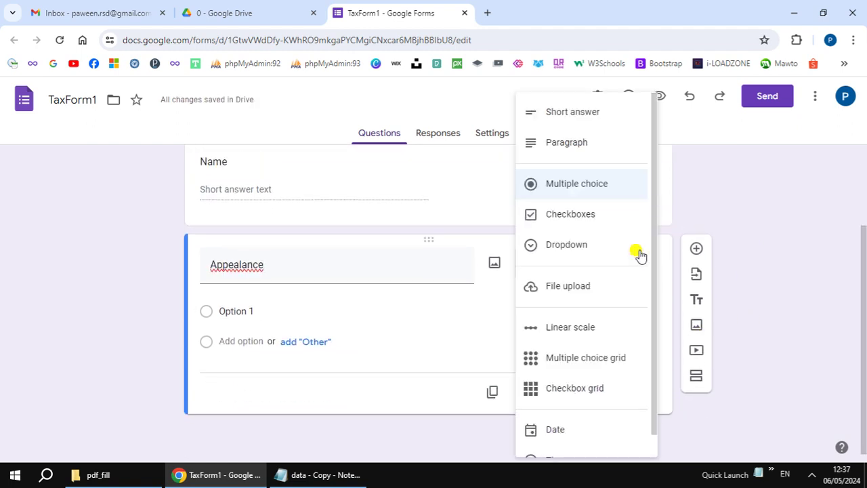
{"action": "left_click", "coordinate": [596, 251]}
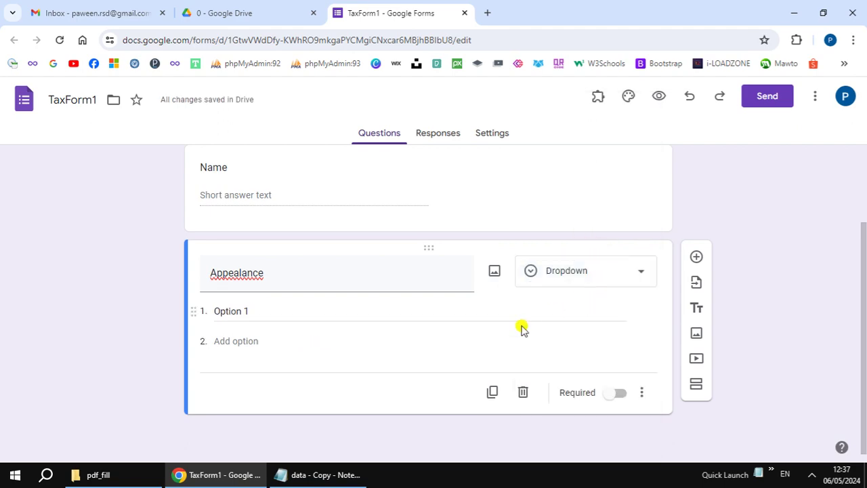
Step: Paste the first two Thai land-use lines as Appealance options 1 and 2
{"action": "left_click", "coordinate": [332, 475]}
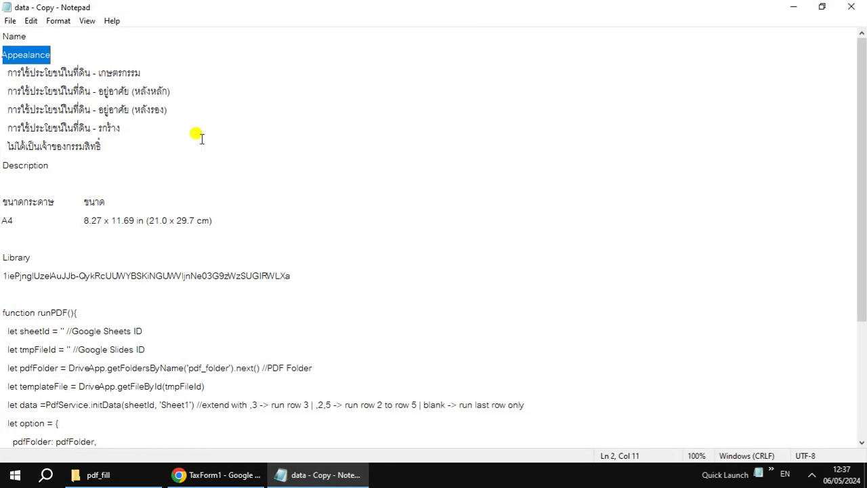
{"action": "left_click", "coordinate": [9, 76]}
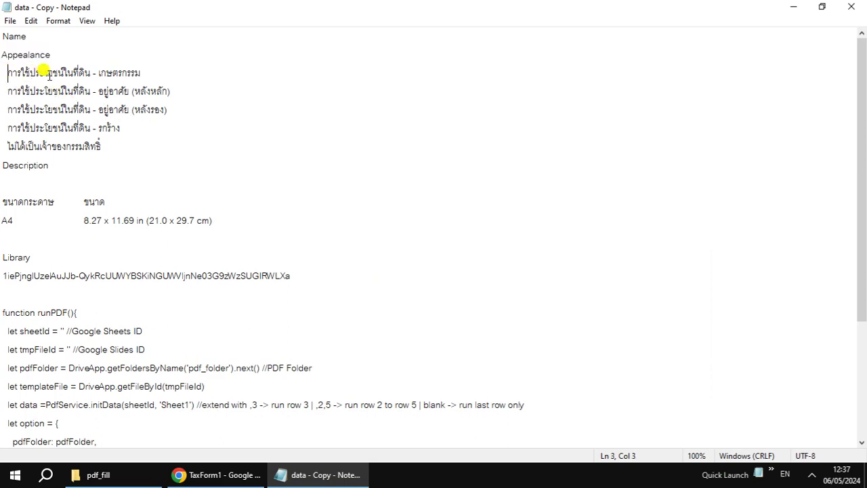
{"action": "left_click", "coordinate": [142, 71], "text": "shift"}
{"action": "key", "text": "ctrl+c"}
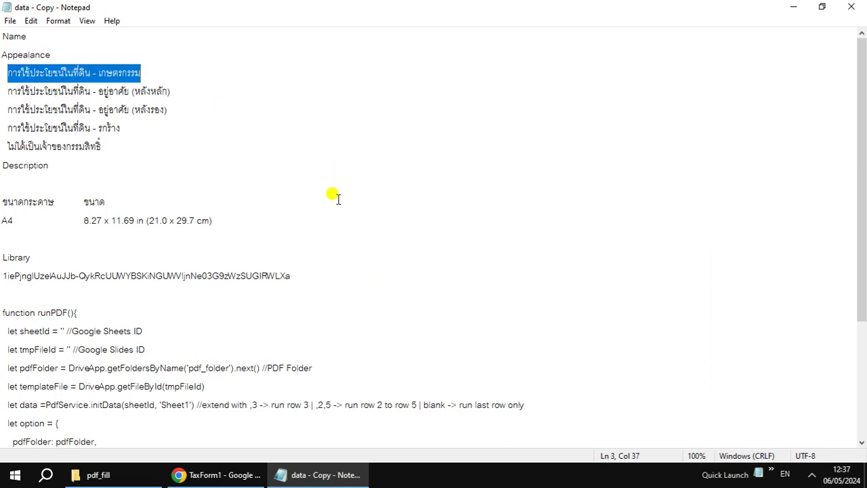
{"action": "left_click", "coordinate": [317, 476]}
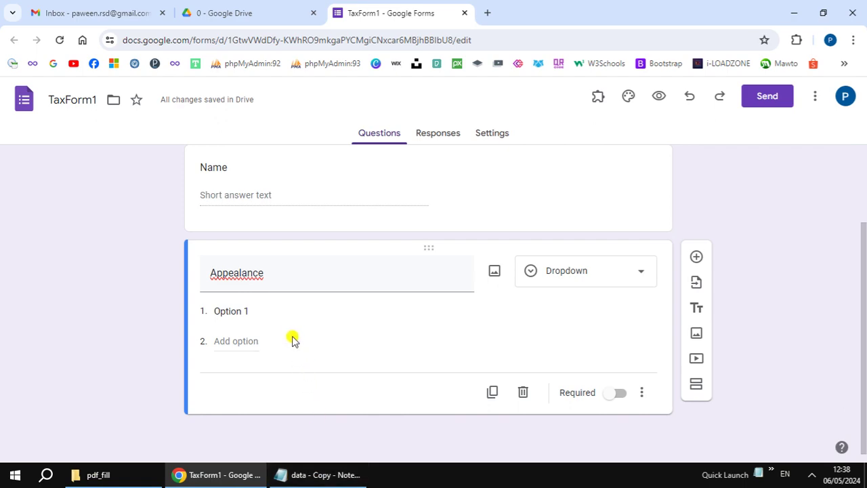
{"action": "left_click", "coordinate": [289, 311]}
{"action": "key", "text": "ctrl+v"}
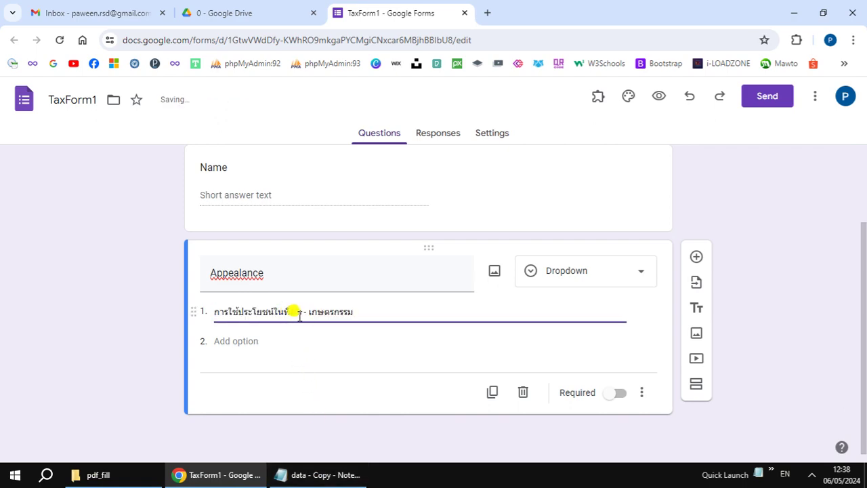
{"action": "left_click", "coordinate": [135, 340]}
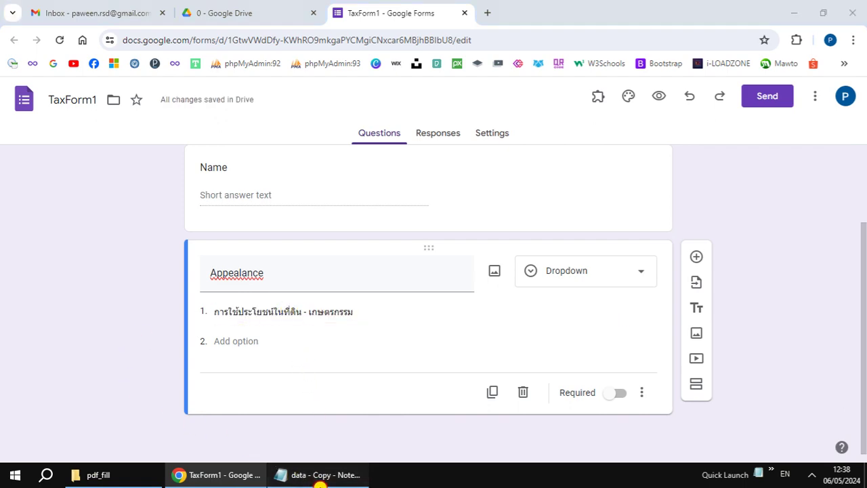
{"action": "left_click", "coordinate": [317, 475]}
{"action": "left_click", "coordinate": [7, 87]}
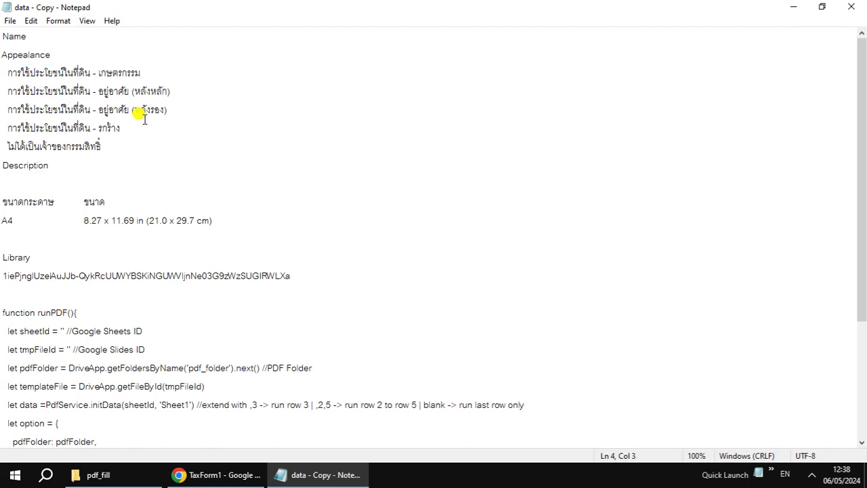
{"action": "left_click", "coordinate": [173, 92], "text": "shift"}
{"action": "key", "text": "ctrl+c"}
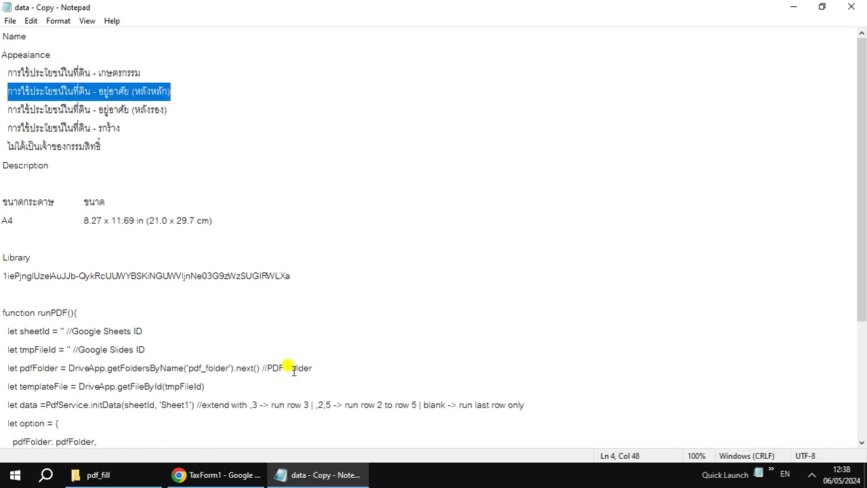
{"action": "left_click", "coordinate": [312, 474]}
{"action": "left_click", "coordinate": [237, 340]}
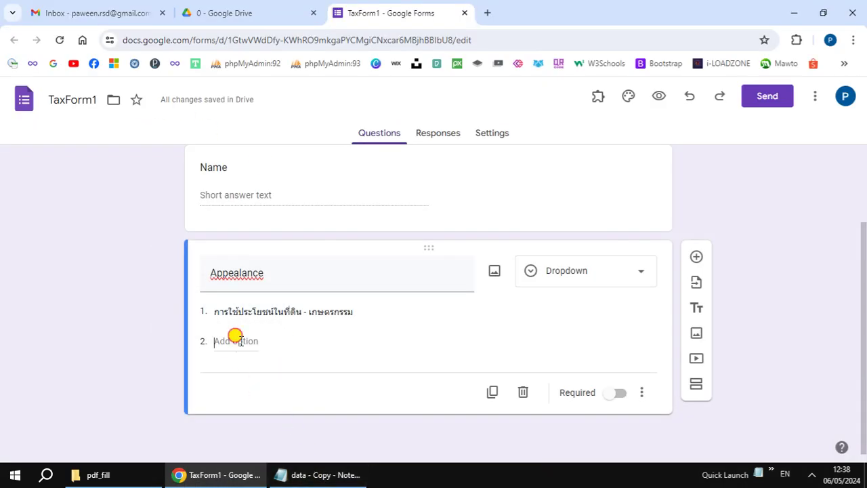
{"action": "key", "text": "ctrl+v"}
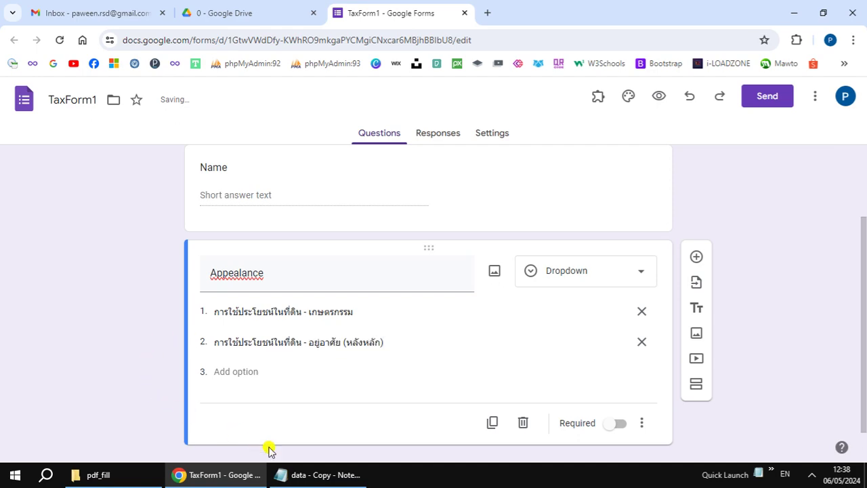
Step: Add options 3 and 4, ending with การใช้ประโยชน์ในที่ดิน - รกร้าง
{"action": "left_click", "coordinate": [311, 474]}
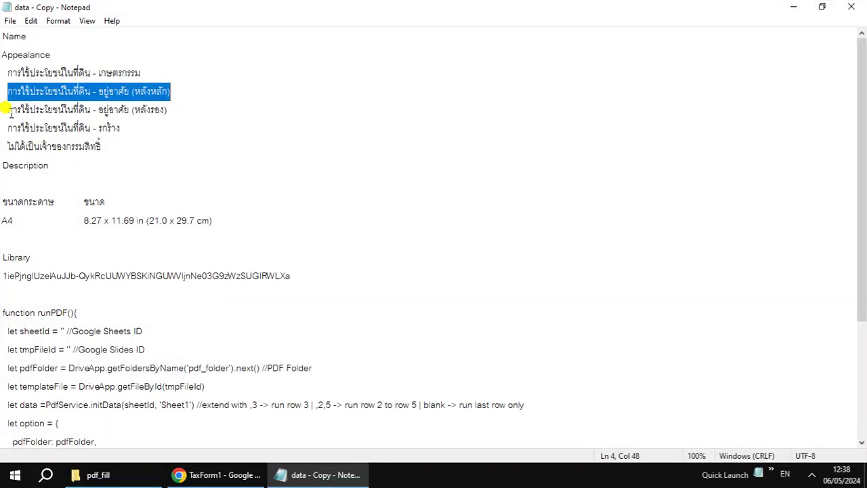
{"action": "left_click", "coordinate": [10, 111]}
{"action": "left_click", "coordinate": [170, 110], "text": "shift"}
{"action": "key", "text": "ctrl+c"}
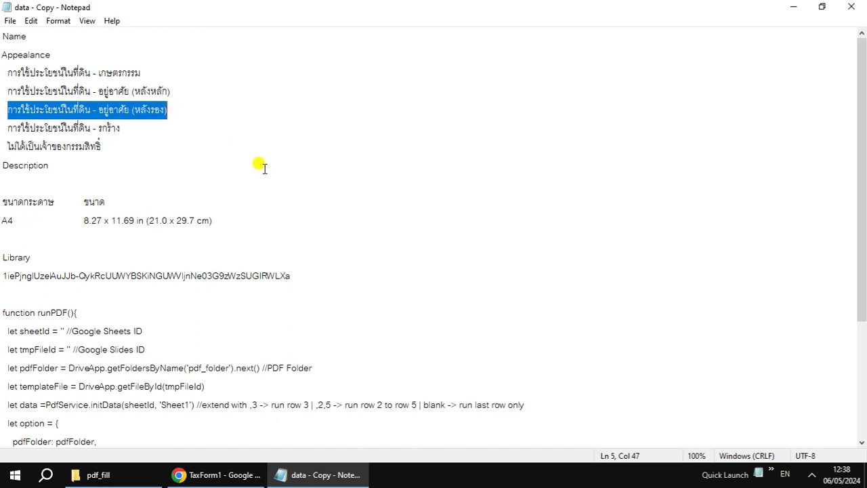
{"action": "left_click", "coordinate": [313, 474]}
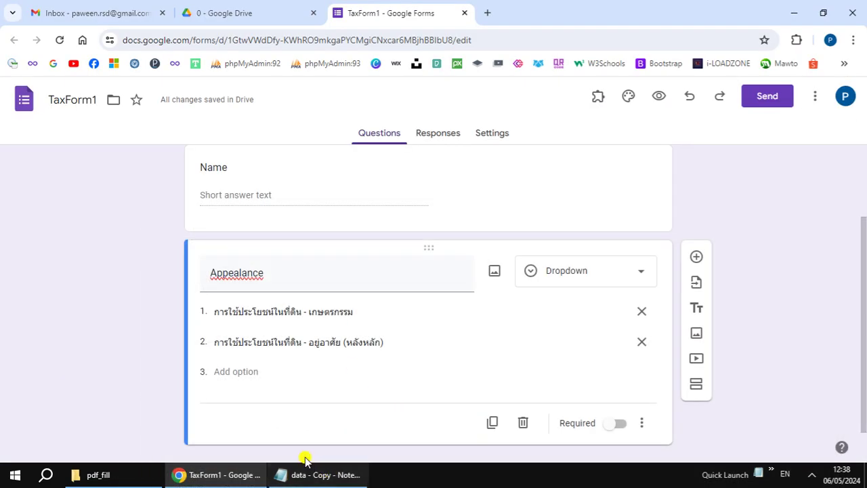
{"action": "left_click", "coordinate": [250, 371]}
{"action": "key", "text": "ctrl+v"}
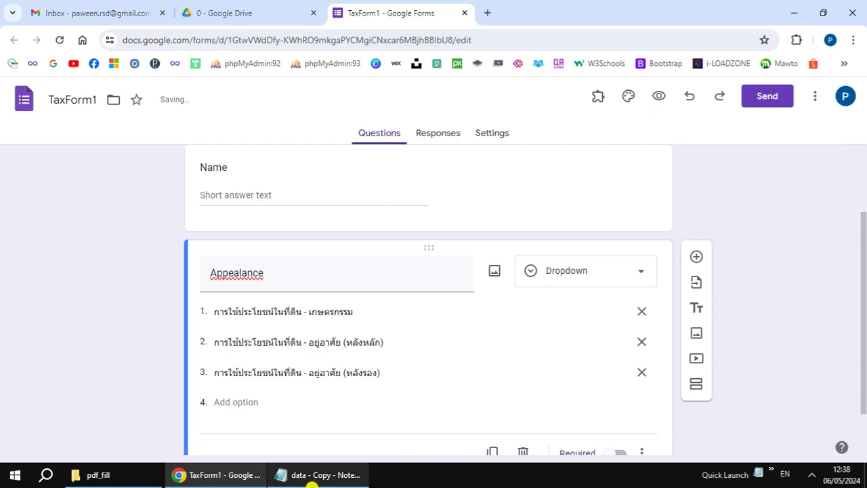
{"action": "left_click", "coordinate": [310, 479]}
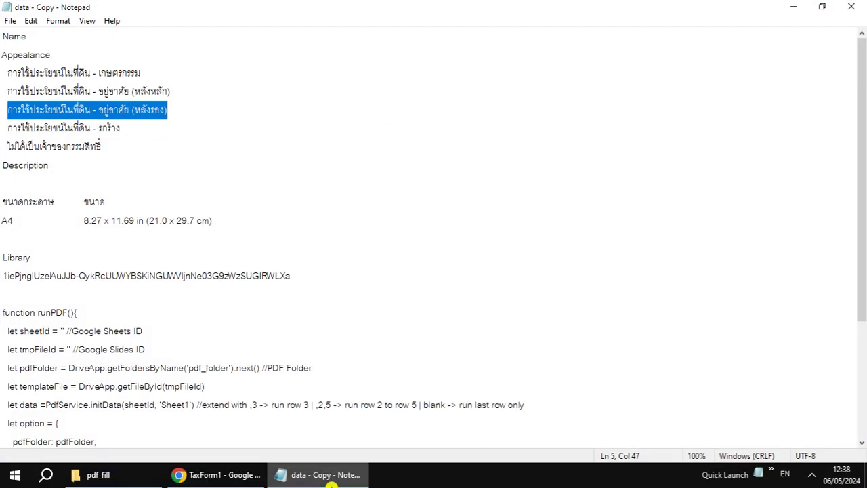
{"action": "left_click", "coordinate": [7, 127]}
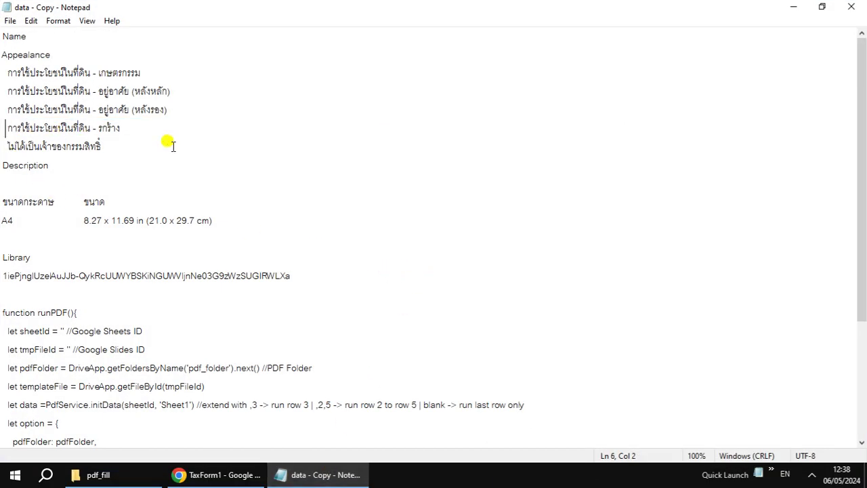
{"action": "left_click", "coordinate": [120, 127], "text": "shift"}
{"action": "key", "text": "ctrl+c"}
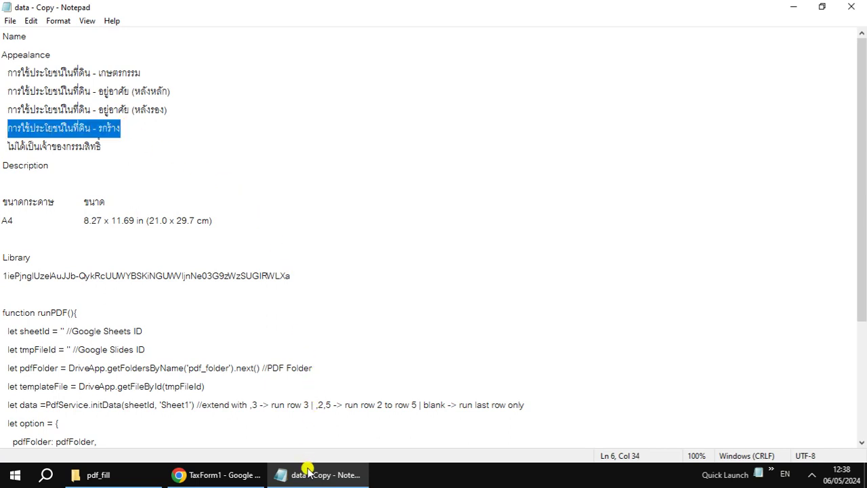
{"action": "left_click", "coordinate": [308, 474]}
{"action": "key", "text": "ctrl+v"}
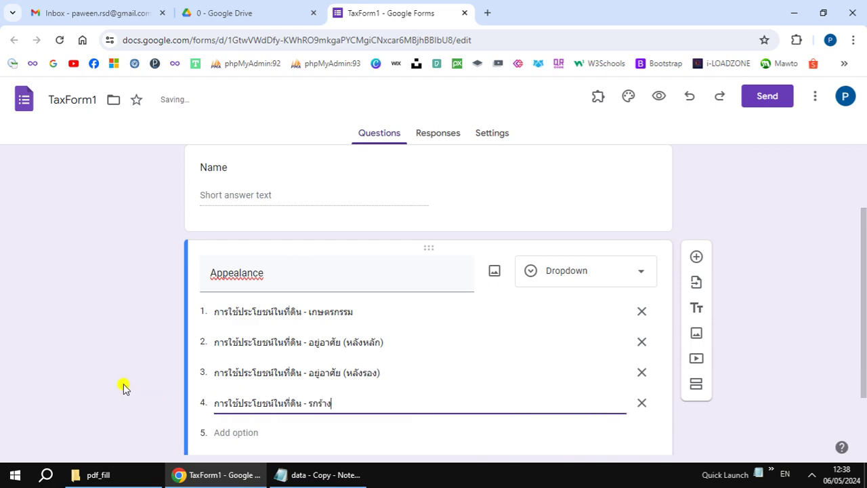
{"action": "scroll", "coordinate": [122, 386], "scroll_direction": "down", "scroll_amount": 1}
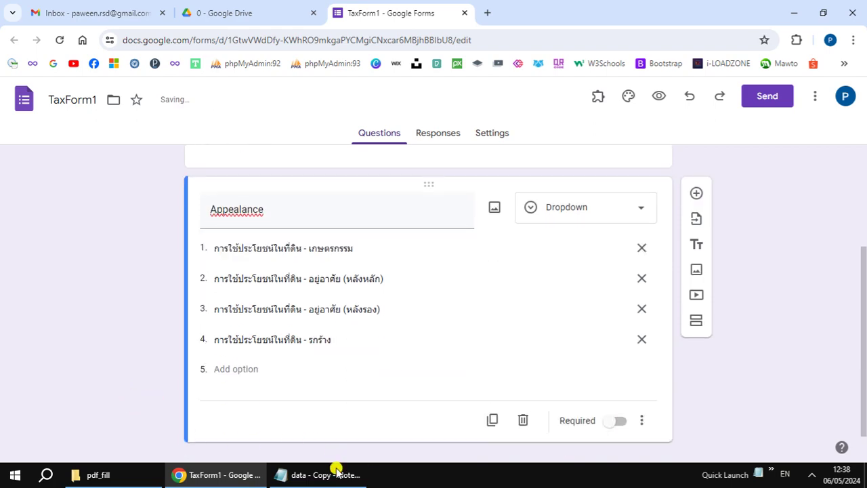
Step: Add option 5 ไม่ได้เป็นเจ้าของกรรมสิทธิ์ and insert a new question below
{"action": "left_click", "coordinate": [332, 474]}
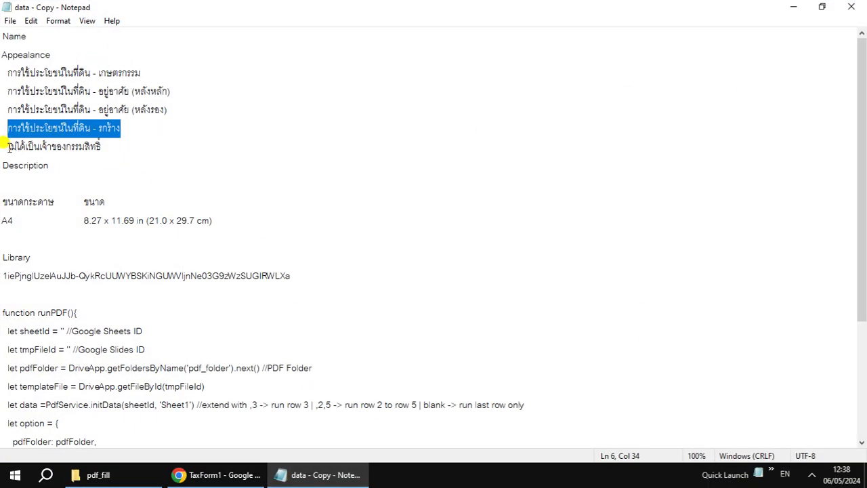
{"action": "left_click", "coordinate": [8, 147]}
{"action": "left_click", "coordinate": [101, 144], "text": "shift"}
{"action": "key", "text": "ctrl+c"}
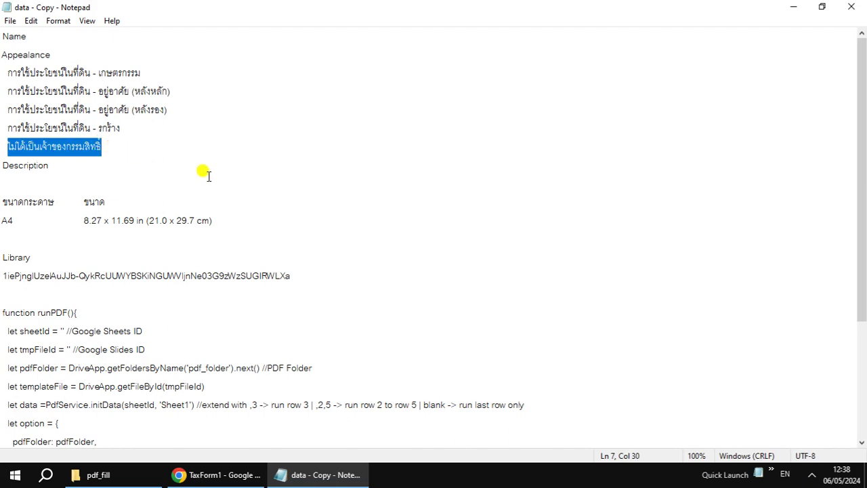
{"action": "left_click", "coordinate": [308, 474]}
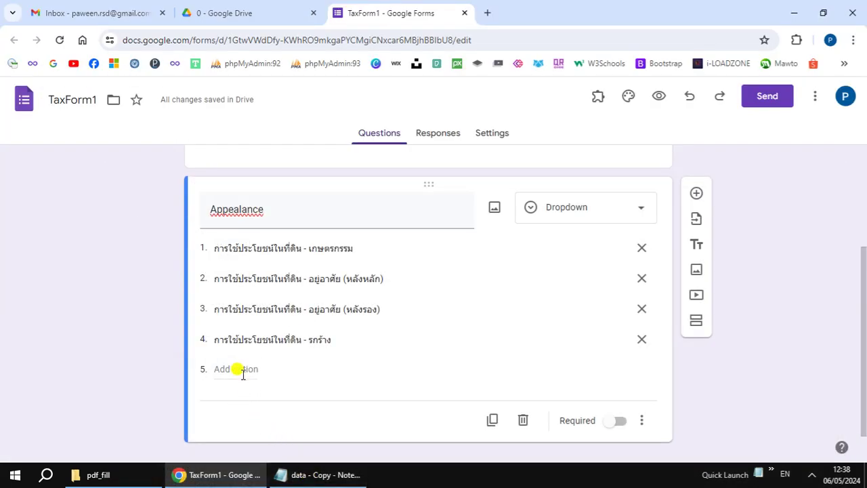
{"action": "left_click", "coordinate": [242, 371]}
{"action": "key", "text": "ctrl+v"}
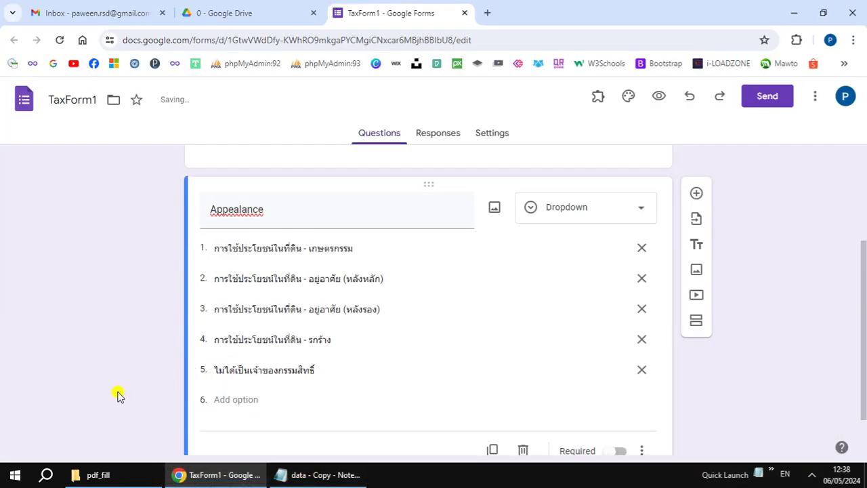
{"action": "scroll", "coordinate": [117, 400], "scroll_direction": "down", "scroll_amount": 1}
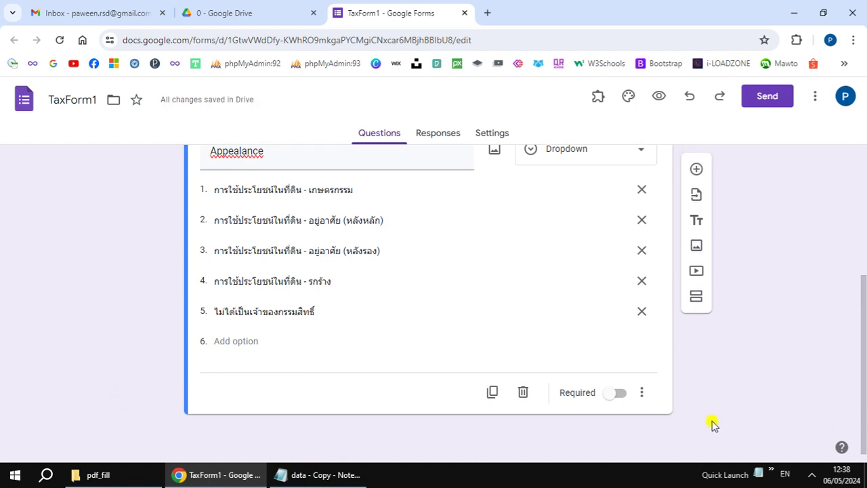
{"action": "left_click", "coordinate": [696, 170]}
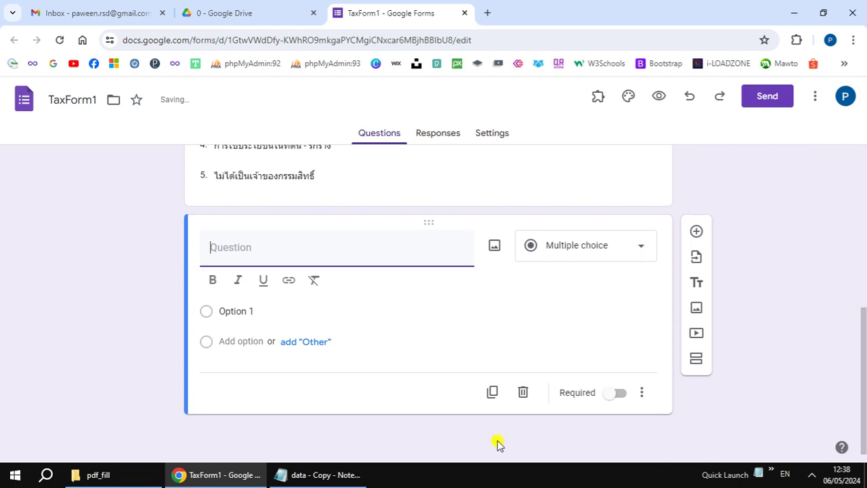
Step: Paste 'Description' from the notes as the new question's title, making it a paragraph question
{"action": "left_click", "coordinate": [318, 475]}
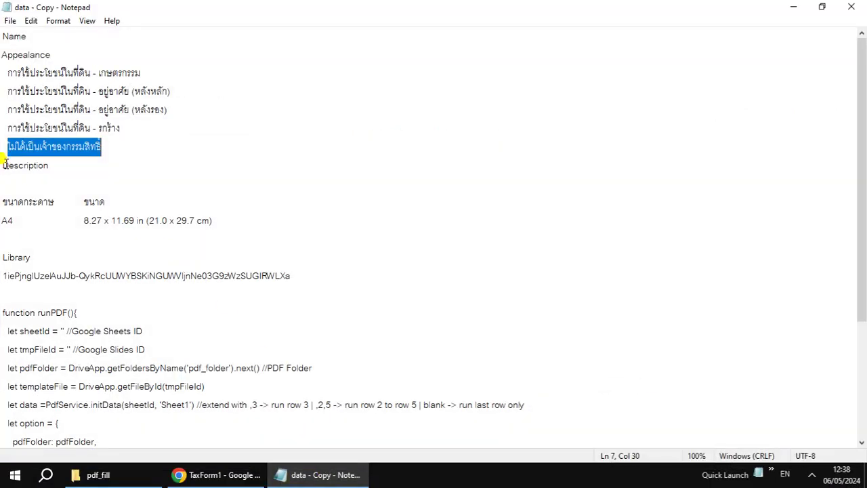
{"action": "left_click_drag", "start_coordinate": [3, 162], "coordinate": [49, 164]}
{"action": "key", "text": "ctrl+c"}
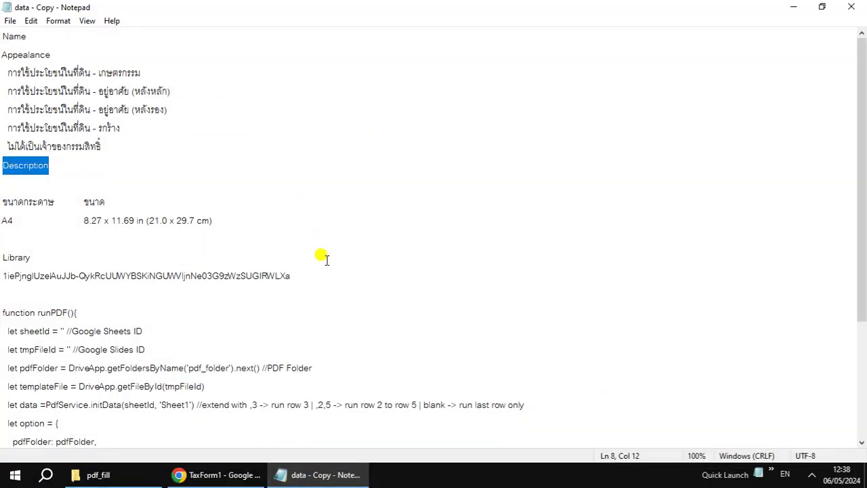
{"action": "left_click", "coordinate": [329, 474]}
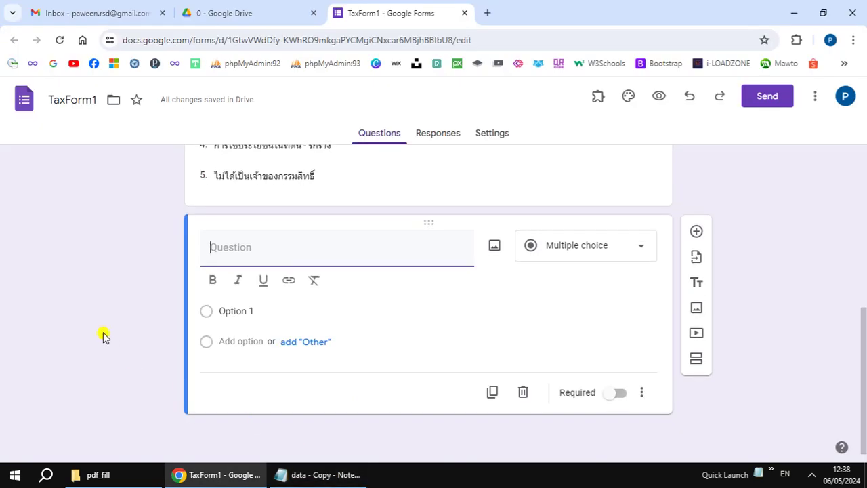
{"action": "key", "text": "ctrl+v"}
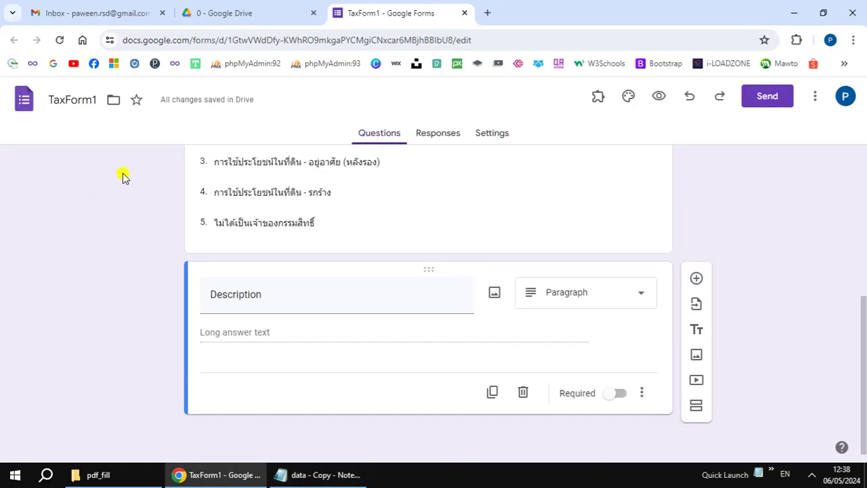
{"action": "scroll", "coordinate": [128, 250], "scroll_direction": "up", "scroll_amount": 4}
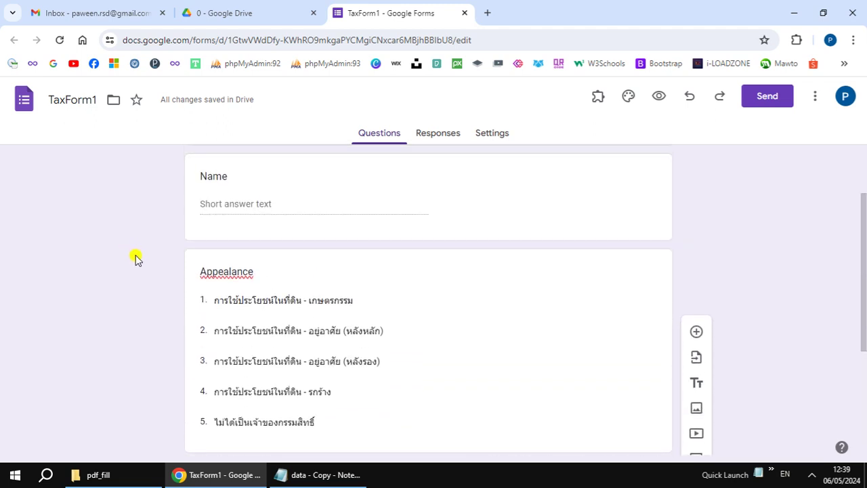
{"action": "scroll", "coordinate": [136, 259], "scroll_direction": "up", "scroll_amount": 1}
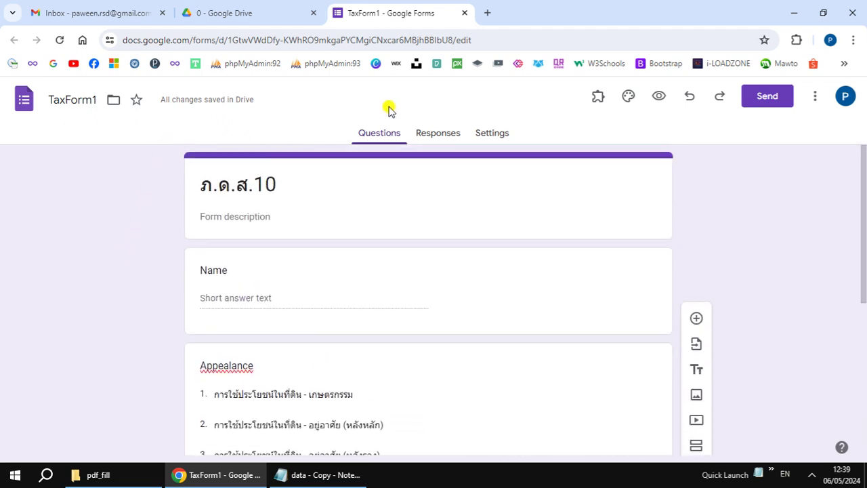
Step: Expand the Responses, Presentation, Form defaults and Question defaults settings, then view Responses
{"action": "left_click", "coordinate": [495, 138]}
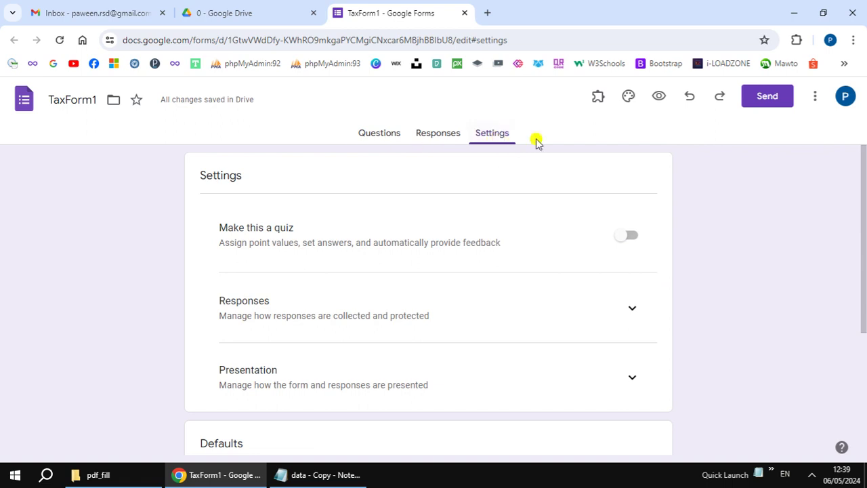
{"action": "left_click", "coordinate": [632, 308]}
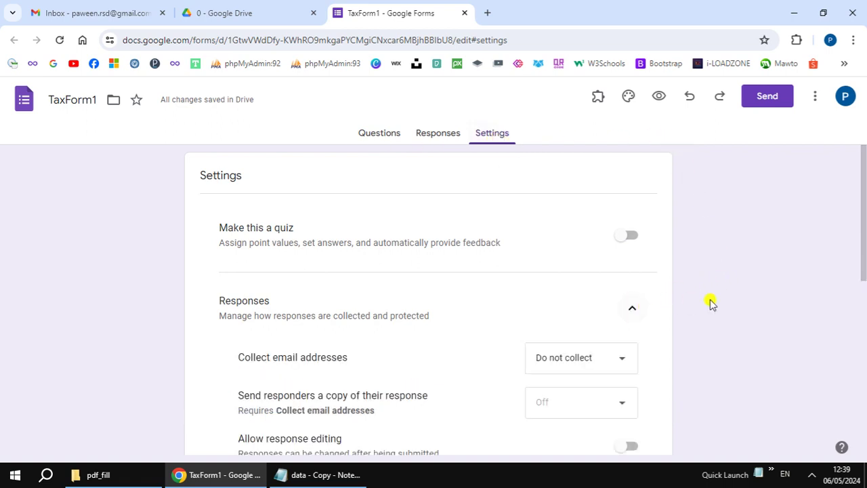
{"action": "scroll", "coordinate": [732, 302], "scroll_direction": "down", "scroll_amount": 2}
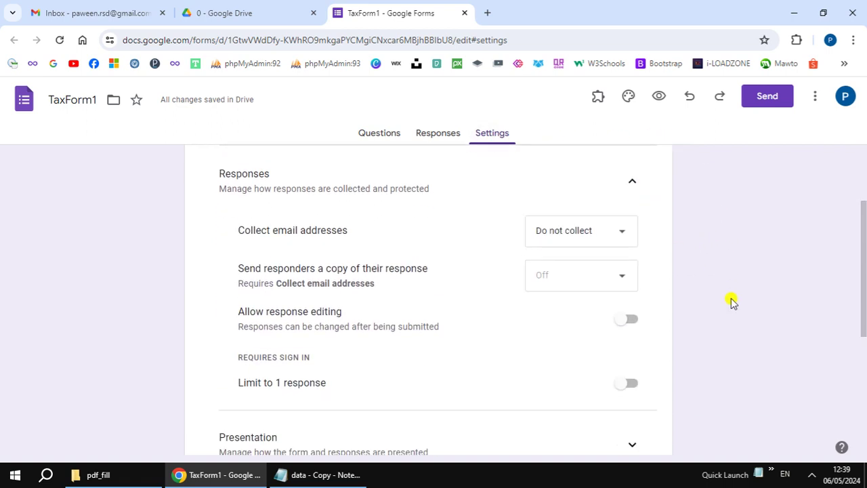
{"action": "scroll", "coordinate": [731, 301], "scroll_direction": "down", "scroll_amount": 2}
{"action": "left_click", "coordinate": [636, 320]}
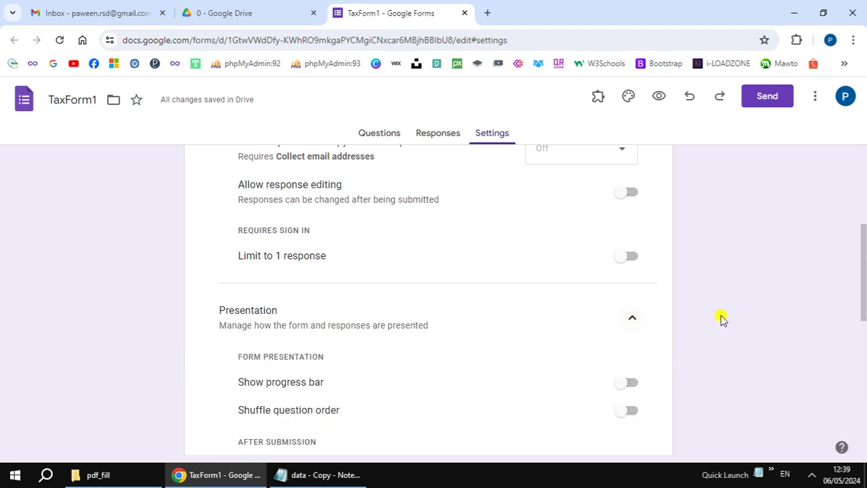
{"action": "scroll", "coordinate": [730, 321], "scroll_direction": "down", "scroll_amount": 4}
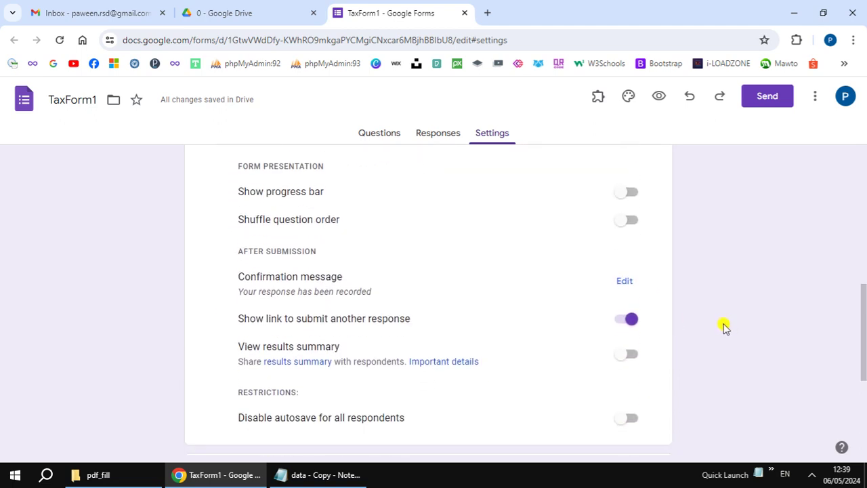
{"action": "scroll", "coordinate": [723, 327], "scroll_direction": "down", "scroll_amount": 3}
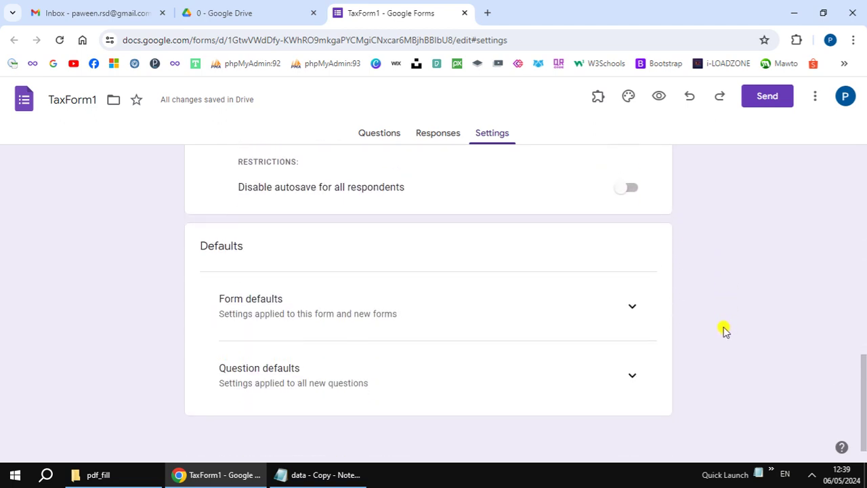
{"action": "left_click", "coordinate": [630, 301]}
{"action": "scroll", "coordinate": [738, 310], "scroll_direction": "down", "scroll_amount": 1}
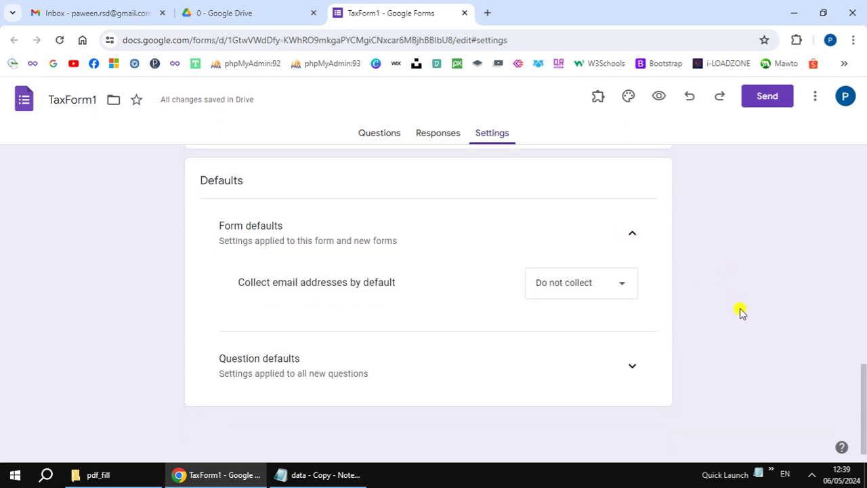
{"action": "left_click", "coordinate": [620, 369]}
{"action": "scroll", "coordinate": [745, 349], "scroll_direction": "down", "scroll_amount": 1}
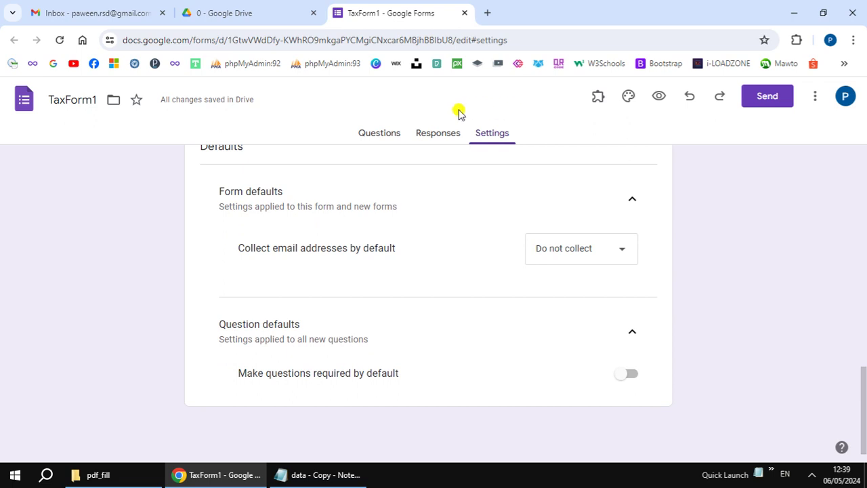
{"action": "left_click", "coordinate": [432, 135]}
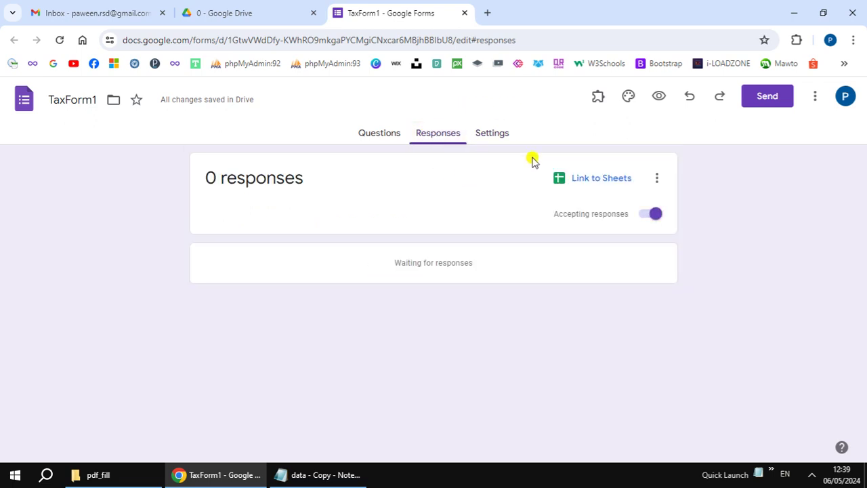
Step: Link responses to a new 'TaxForm1 (Responses)' spreadsheet, then return to the Questions view
{"action": "left_click", "coordinate": [602, 183]}
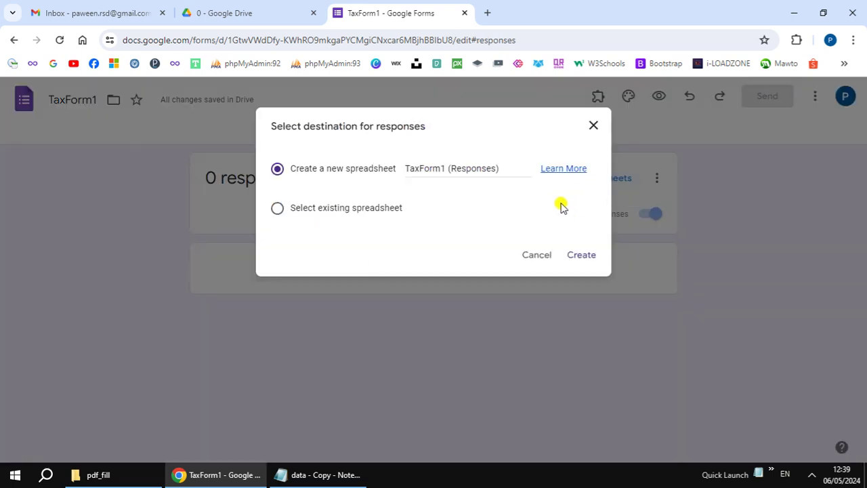
{"action": "left_click", "coordinate": [581, 254]}
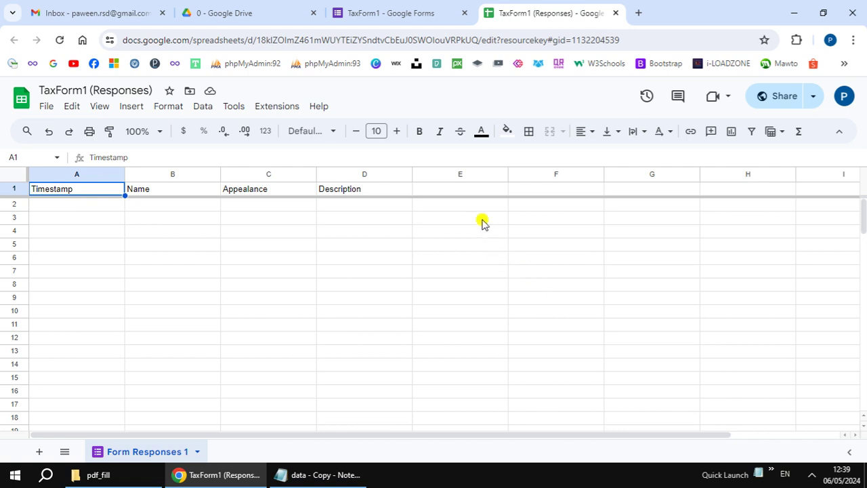
{"action": "left_click", "coordinate": [400, 23]}
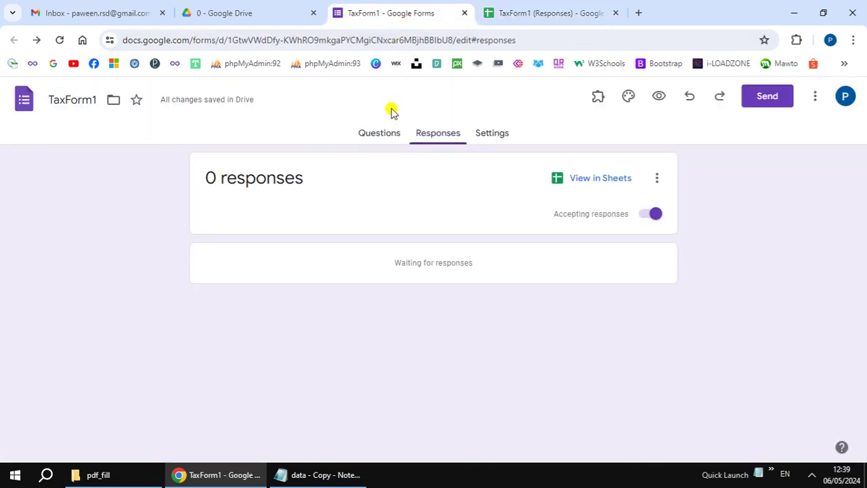
{"action": "left_click", "coordinate": [380, 137]}
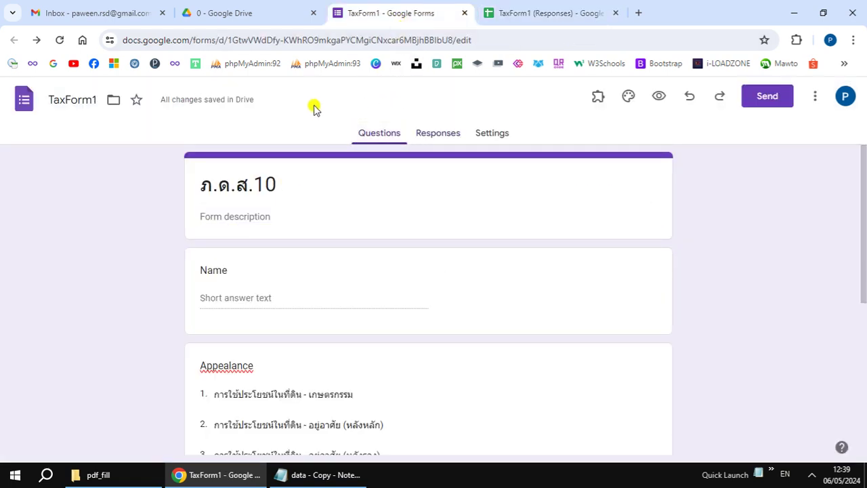
Step: Reload folder 0 and create a blank Slides presentation there, shared like the folder
{"action": "left_click", "coordinate": [271, 14]}
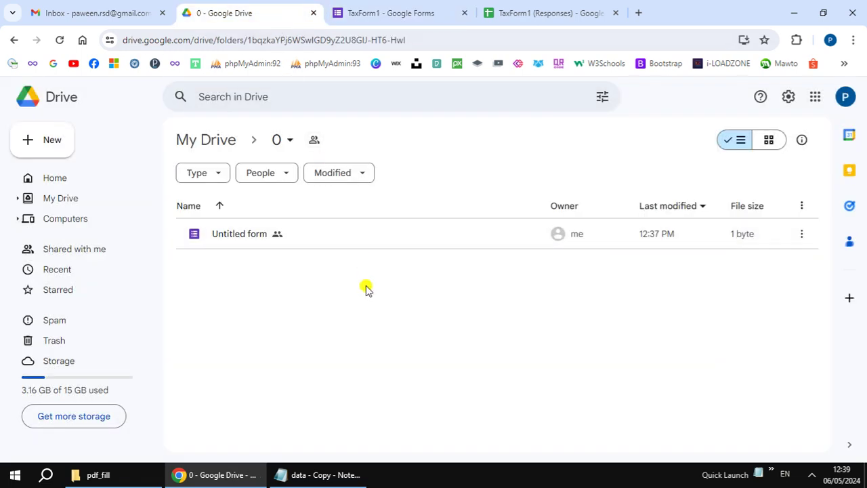
{"action": "right_click", "coordinate": [368, 347]}
{"action": "left_click", "coordinate": [370, 381]}
{"action": "left_click", "coordinate": [60, 40]}
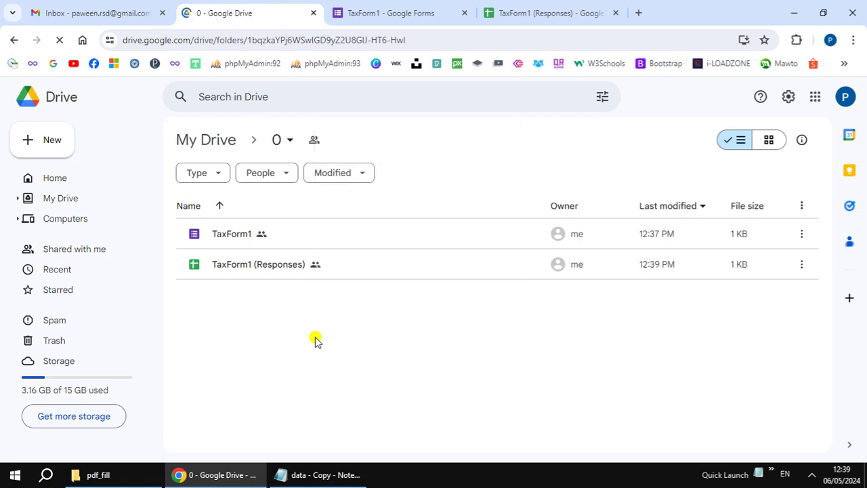
{"action": "right_click", "coordinate": [315, 339]}
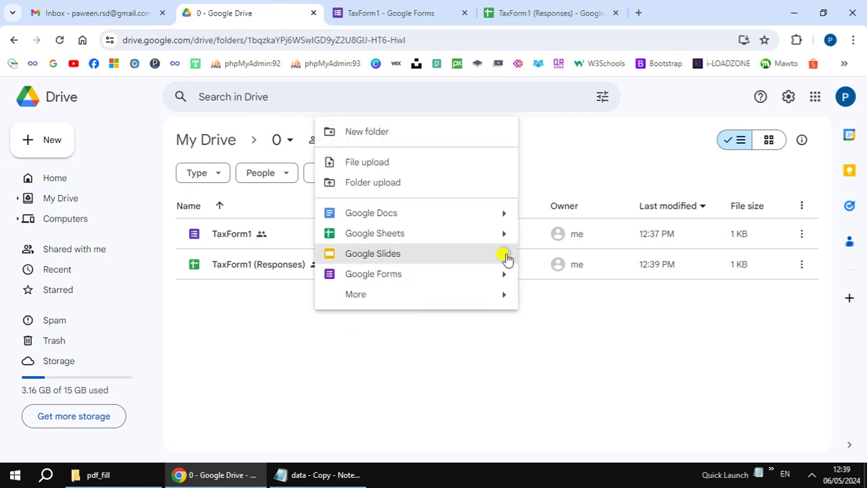
{"action": "mouse_move", "coordinate": [504, 256]}
{"action": "left_click", "coordinate": [536, 260]}
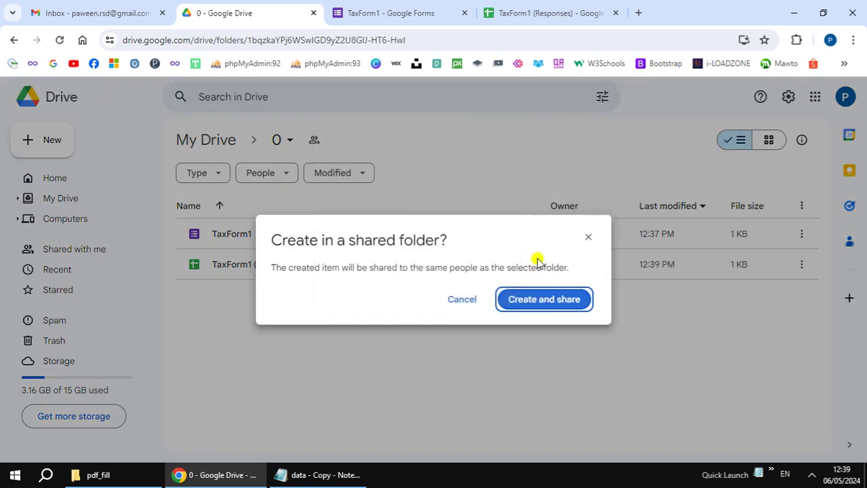
{"action": "left_click", "coordinate": [541, 298]}
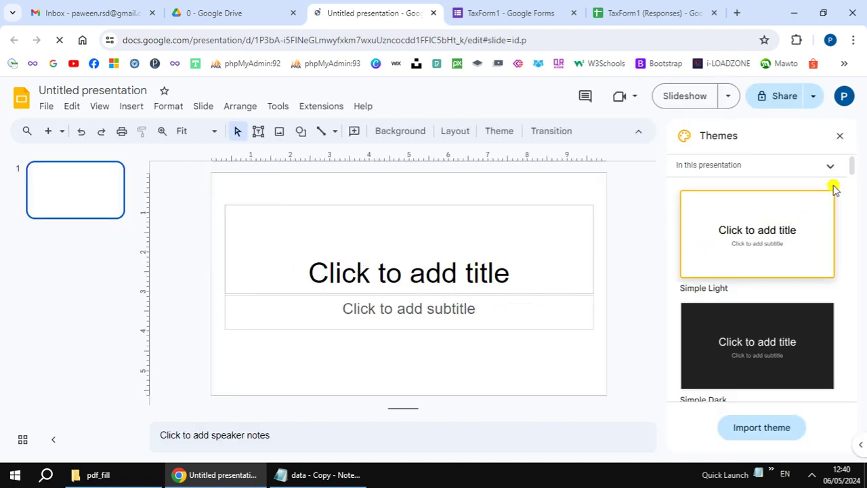
{"action": "left_click", "coordinate": [838, 135]}
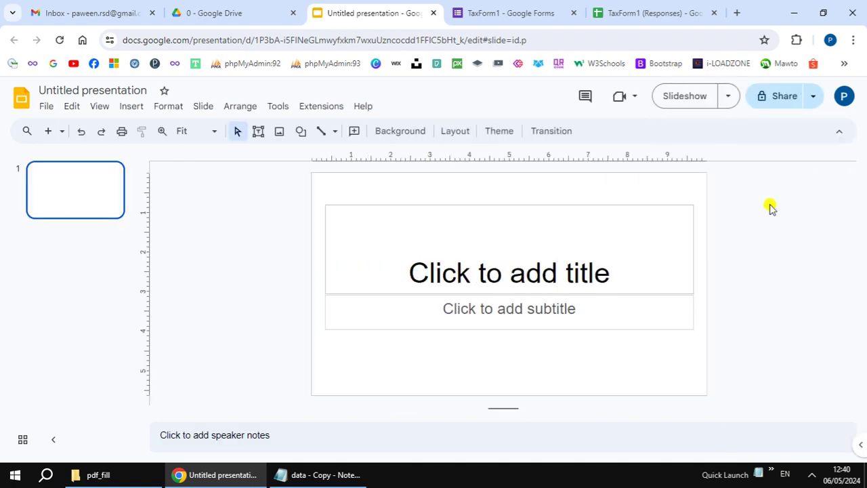
Step: Delete the title and subtitle placeholders from the blank slide
{"action": "left_click", "coordinate": [568, 201]}
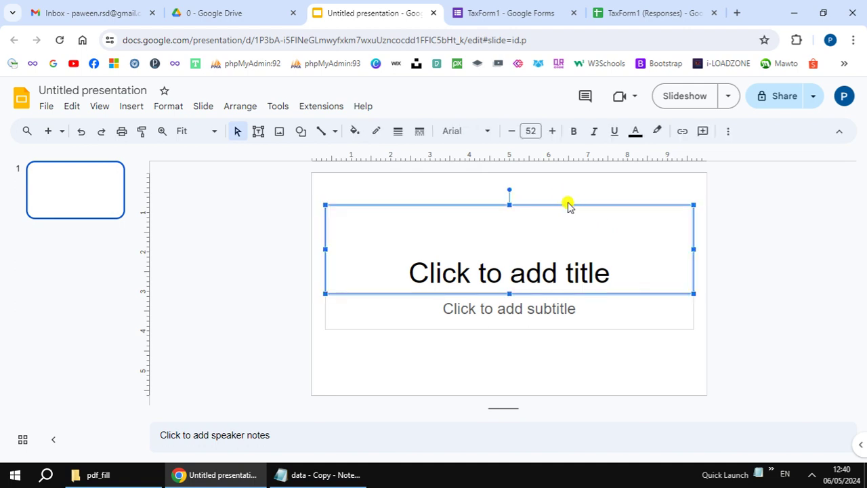
{"action": "key", "text": "Delete"}
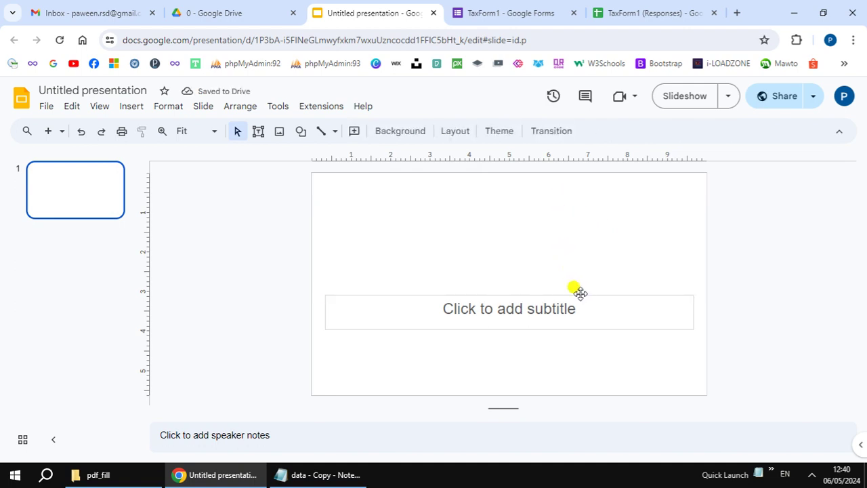
{"action": "left_click", "coordinate": [579, 293]}
{"action": "key", "text": "Delete"}
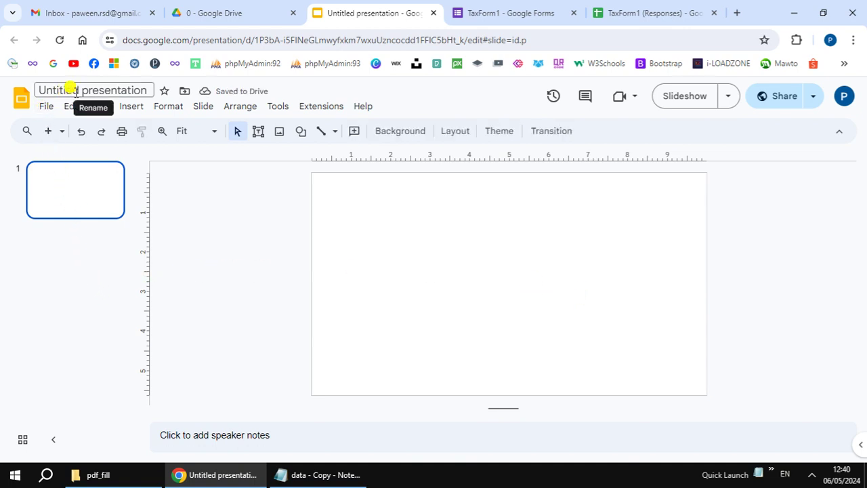
Step: Rename the presentation to TaxForm1
{"action": "left_click", "coordinate": [68, 88]}
{"action": "type", "text": "T"}
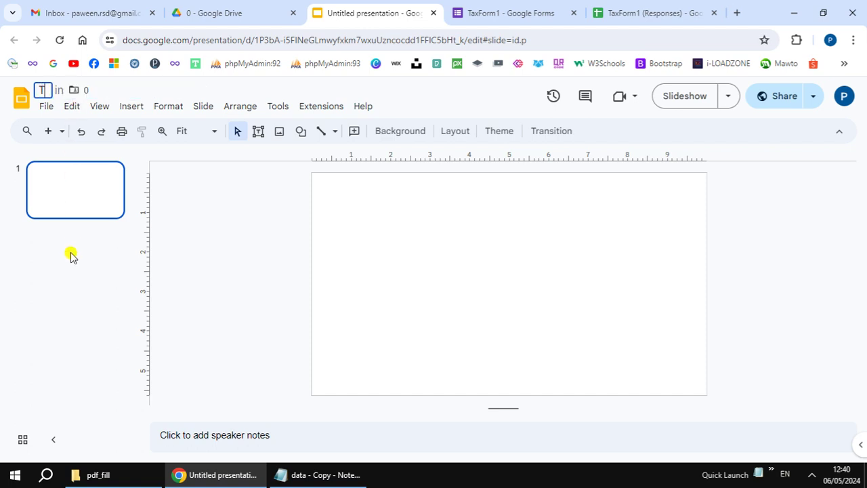
{"action": "type", "text": "axF"}
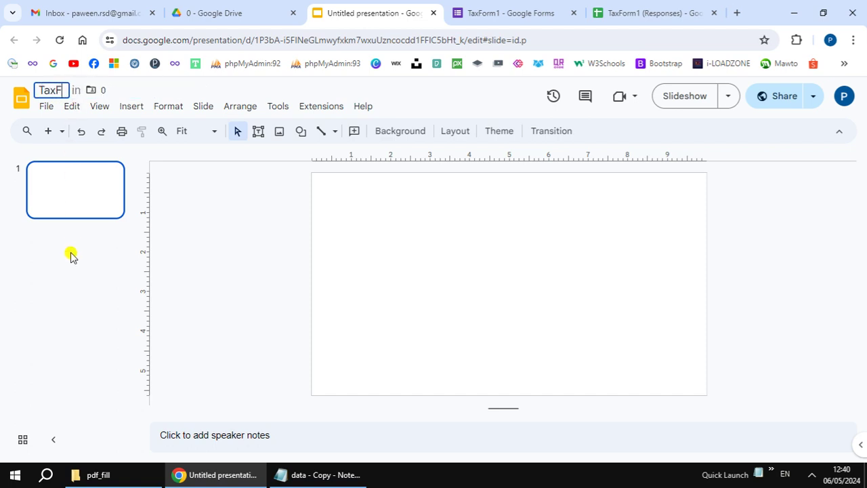
{"action": "type", "text": "orm1"}
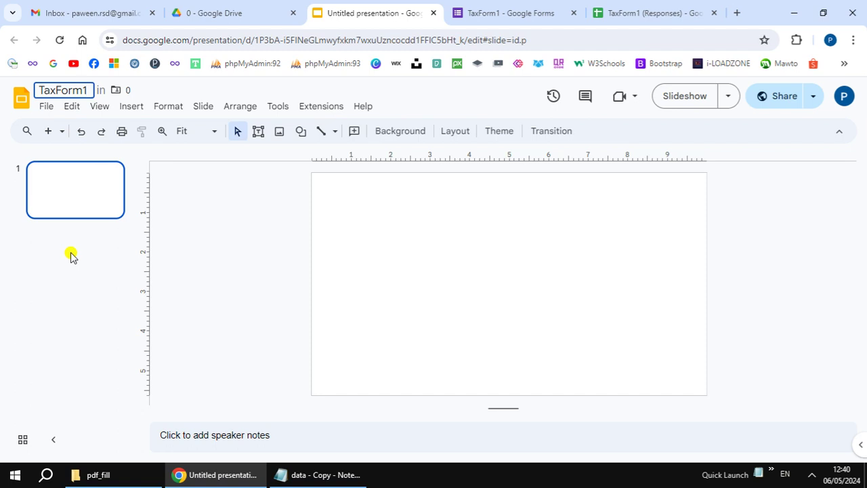
{"action": "key", "text": "Tab"}
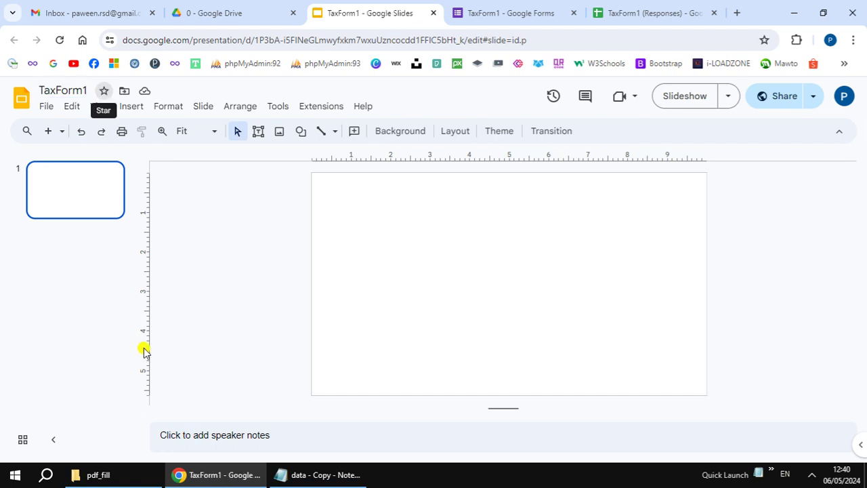
Step: Give the slides a custom 8.27 × 11.69 inch page size, copying the A4 values from the notes
{"action": "left_click", "coordinate": [46, 107]}
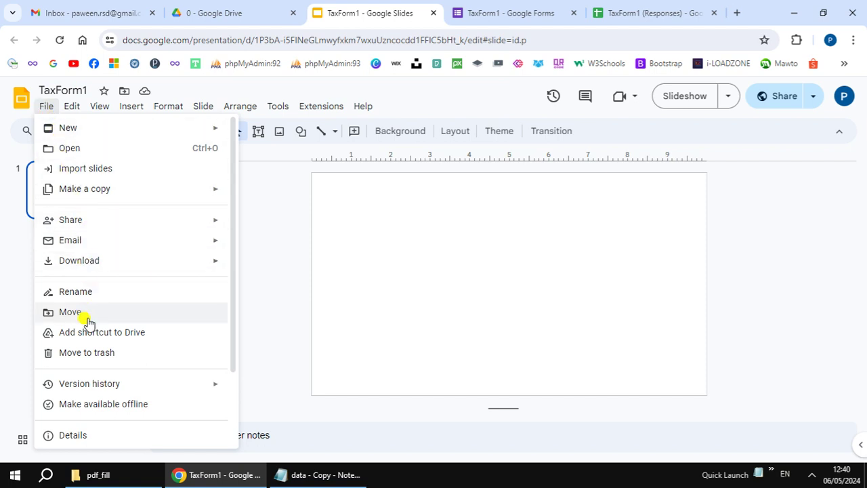
{"action": "scroll", "coordinate": [92, 366], "scroll_direction": "down", "scroll_amount": 2}
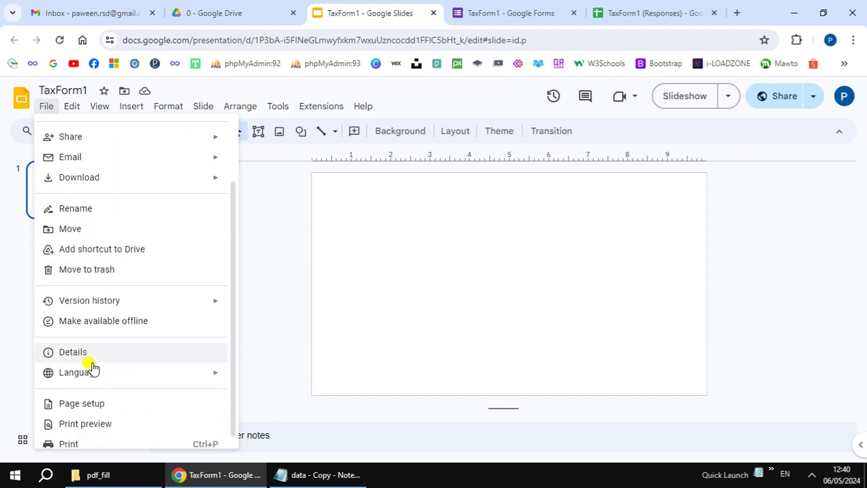
{"action": "left_click", "coordinate": [112, 396]}
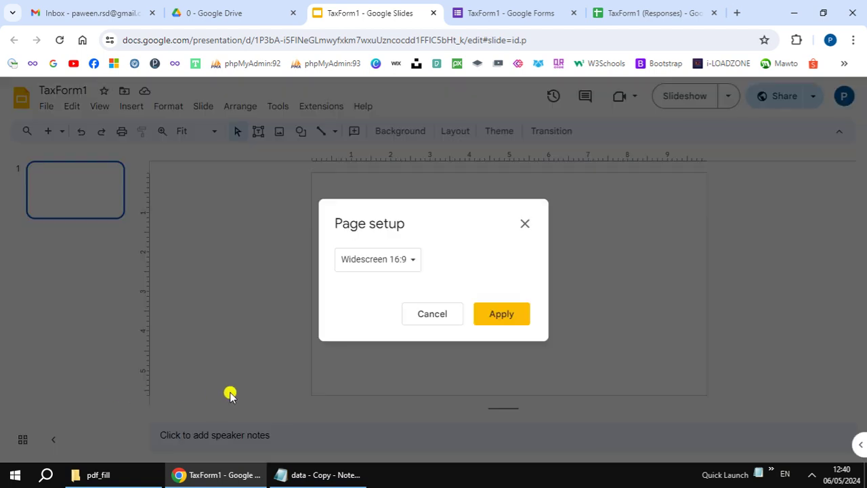
{"action": "left_click", "coordinate": [412, 260]}
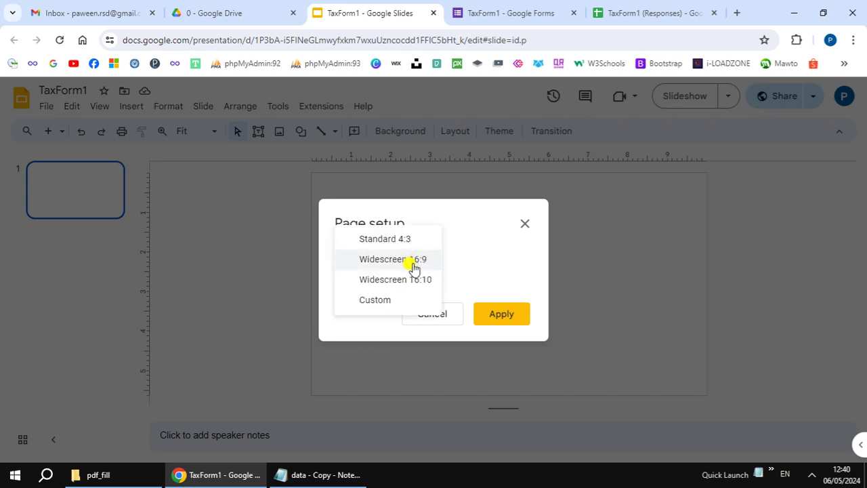
{"action": "left_click", "coordinate": [397, 300]}
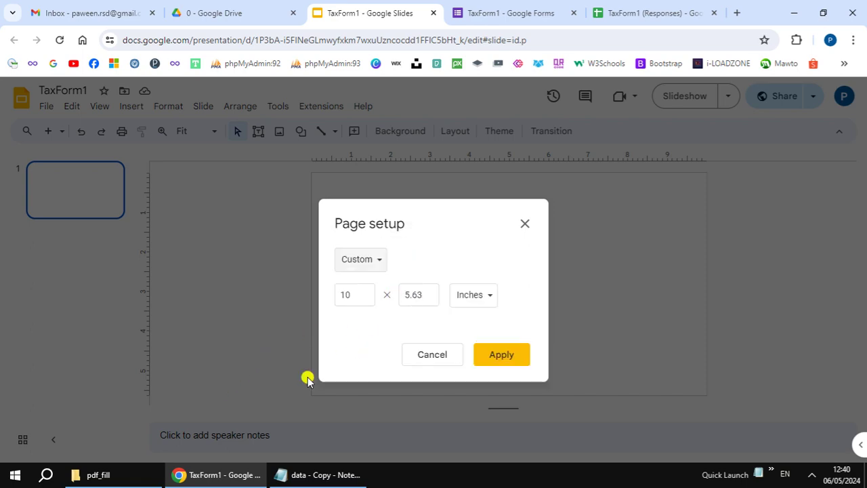
{"action": "left_click", "coordinate": [313, 474]}
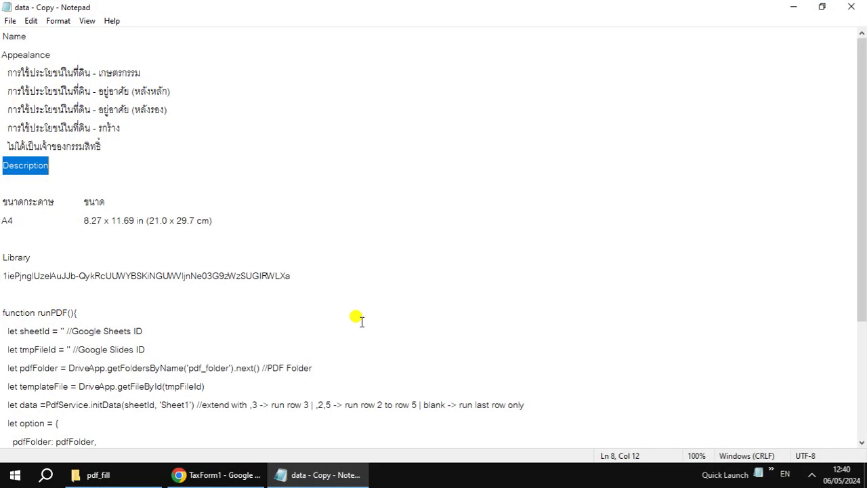
{"action": "left_click", "coordinate": [83, 221]}
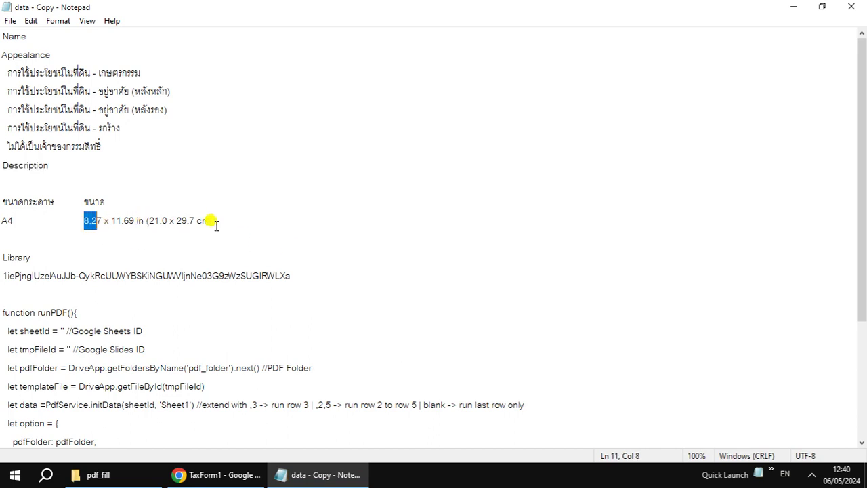
{"action": "left_click", "coordinate": [315, 474]}
{"action": "left_click", "coordinate": [348, 294]}
{"action": "key", "text": "ctrl+a"}
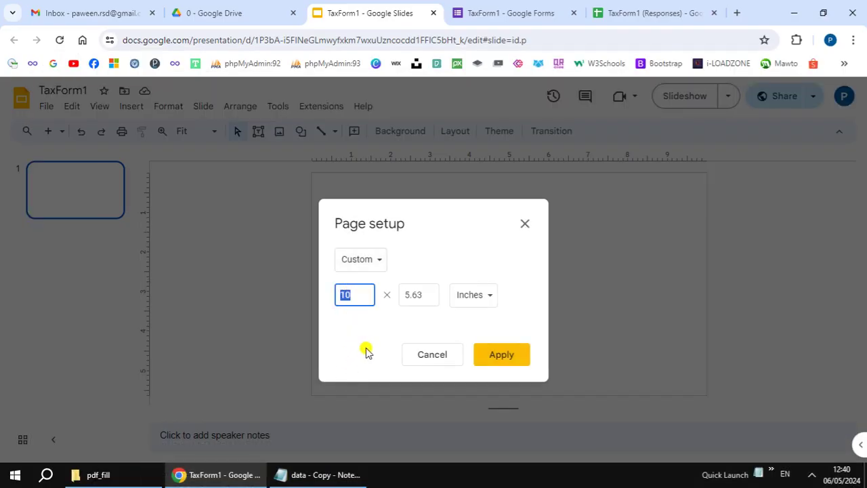
{"action": "type", "text": "8.27"}
{"action": "key", "text": "Tab"}
{"action": "left_click", "coordinate": [331, 474]}
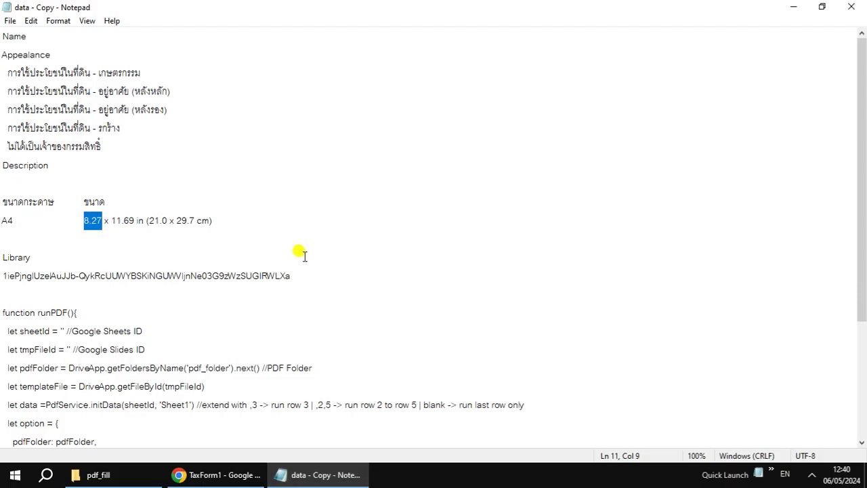
{"action": "left_click", "coordinate": [112, 220]}
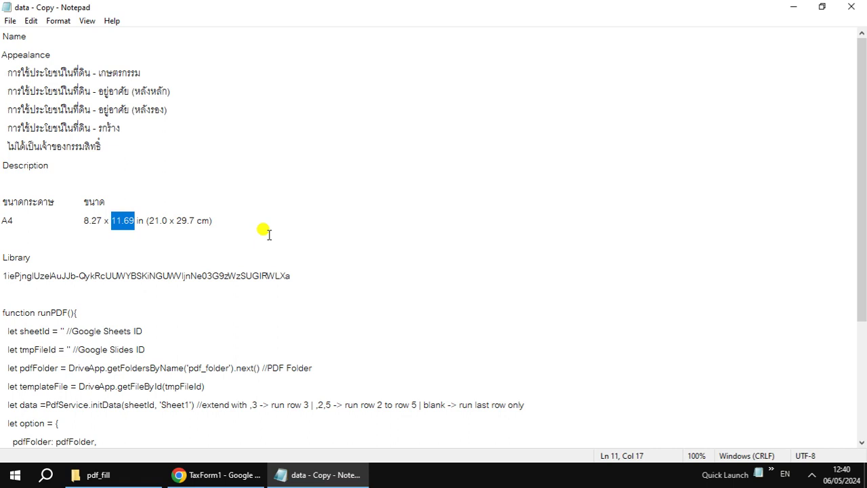
{"action": "left_click", "coordinate": [316, 475]}
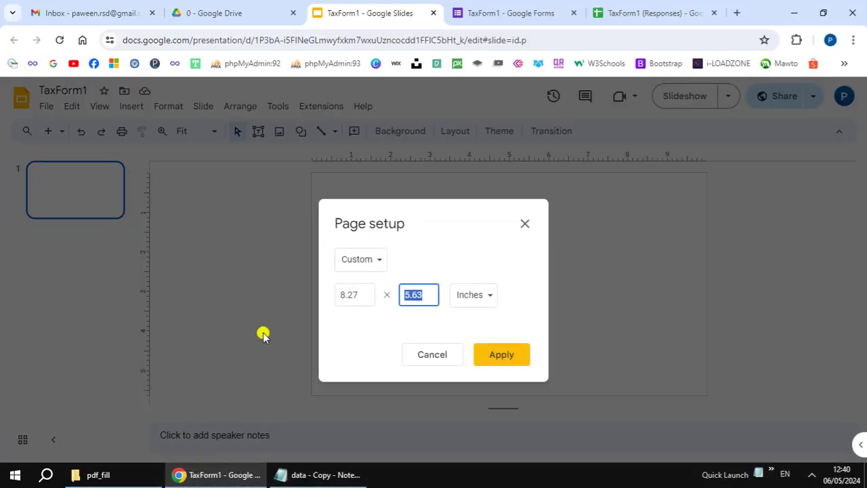
{"action": "key", "text": "BackSpace"}
{"action": "type", "text": "11.69"}
{"action": "key", "text": "Tab"}
{"action": "key", "text": "Tab"}
{"action": "key", "text": "Tab"}
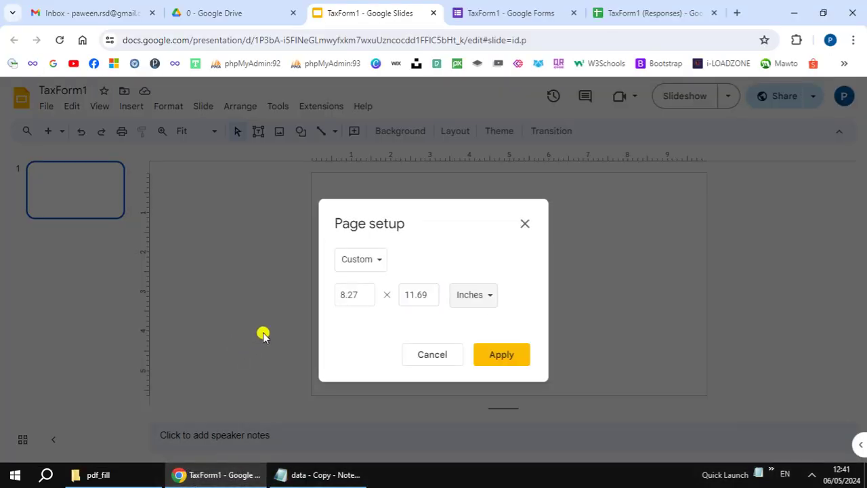
{"action": "left_click", "coordinate": [501, 354]}
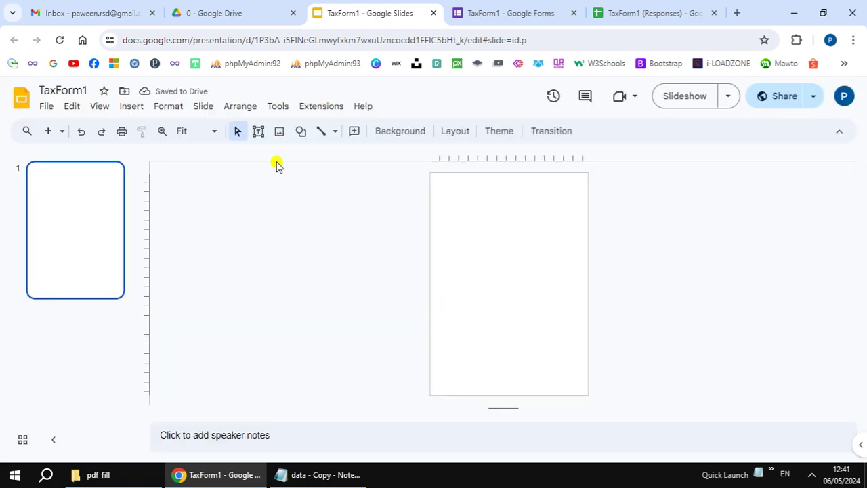
Step: Upload the scanned tax form image from the computer onto the slide
{"action": "left_click", "coordinate": [279, 134]}
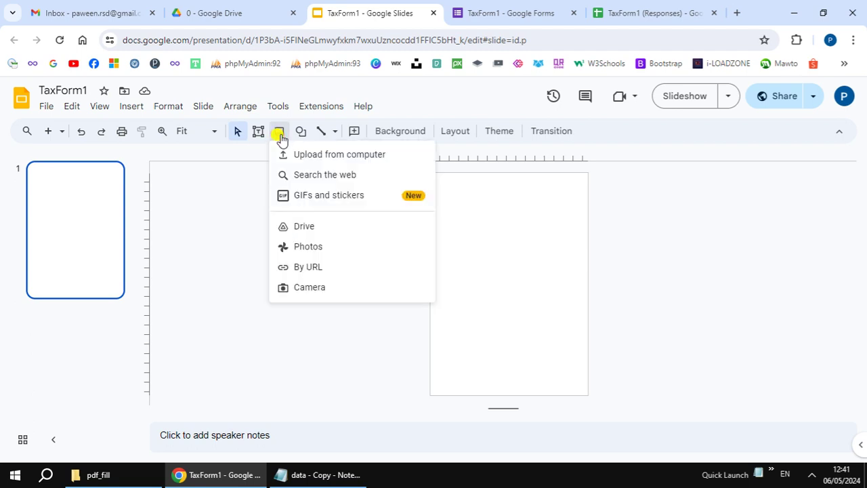
{"action": "left_click", "coordinate": [303, 154]}
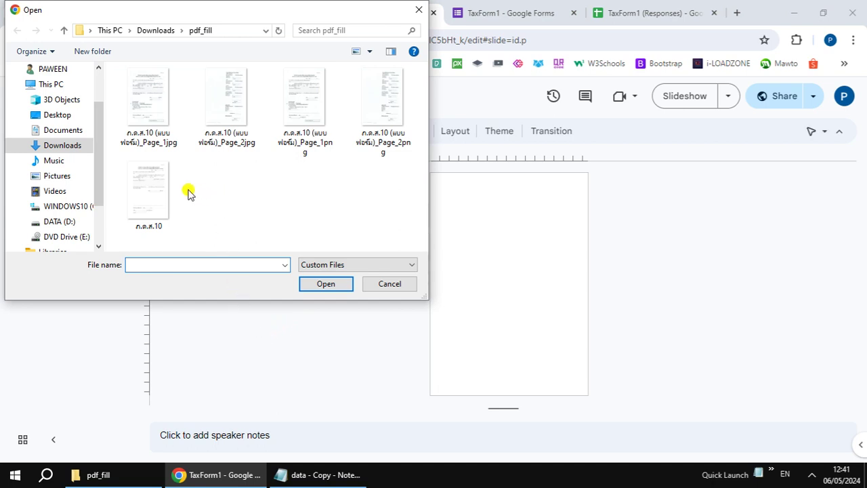
{"action": "left_click", "coordinate": [160, 193]}
{"action": "left_click", "coordinate": [327, 286]}
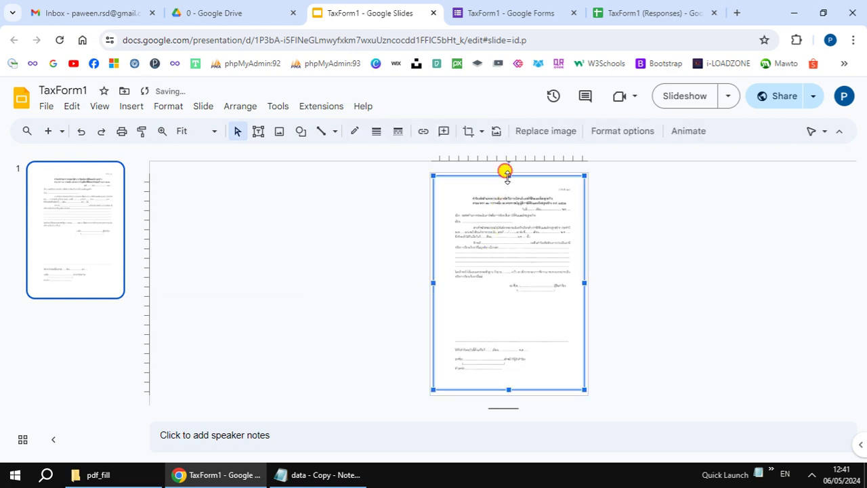
Step: Stretch the image's top, bottom, left and right edges out to the slide borders
{"action": "left_click_drag", "start_coordinate": [506, 172], "coordinate": [506, 170]}
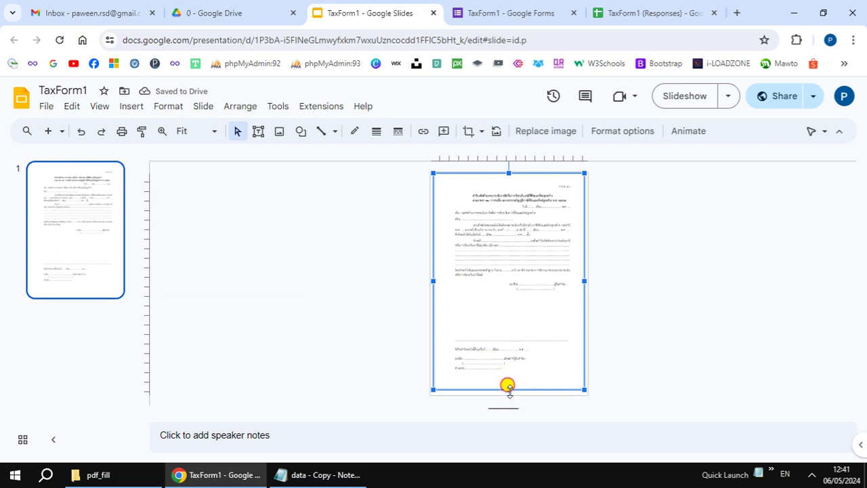
{"action": "left_click_drag", "start_coordinate": [508, 388], "coordinate": [508, 395]}
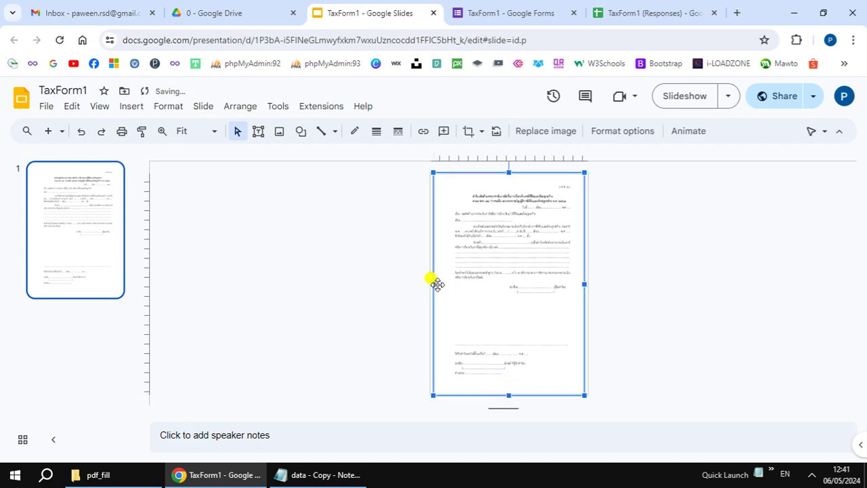
{"action": "left_click_drag", "start_coordinate": [432, 285], "coordinate": [426, 285]}
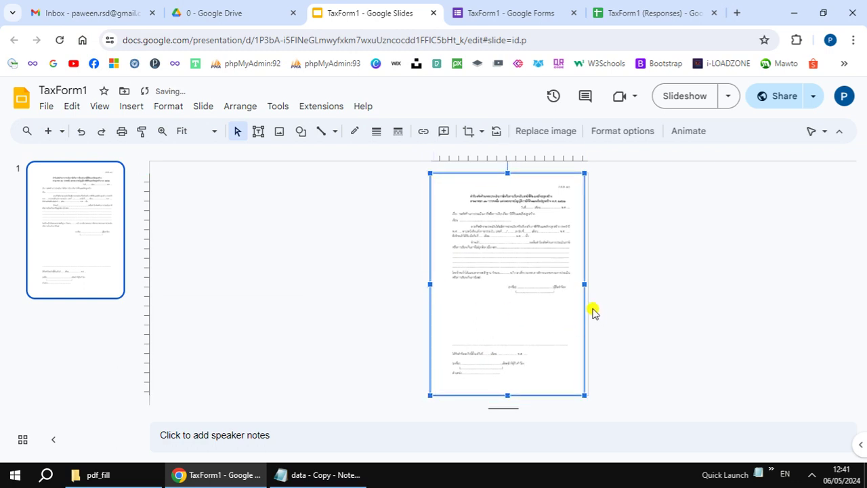
{"action": "left_click_drag", "start_coordinate": [583, 285], "coordinate": [587, 285]}
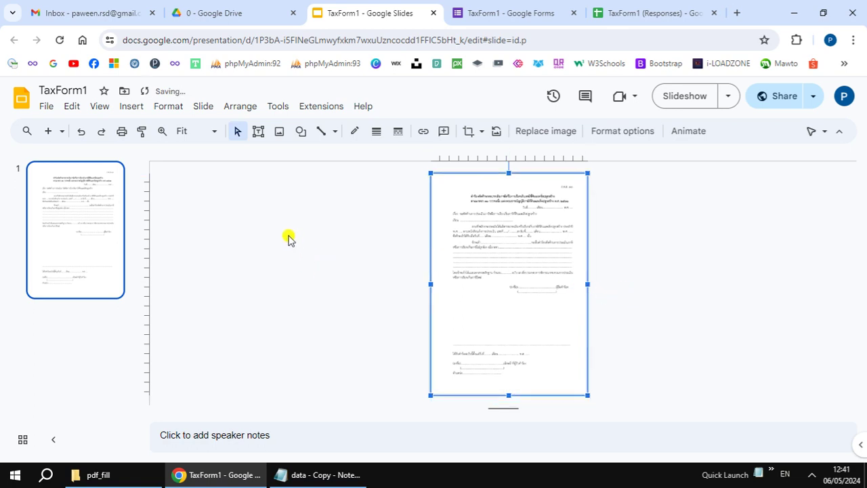
{"action": "left_click", "coordinate": [100, 106]}
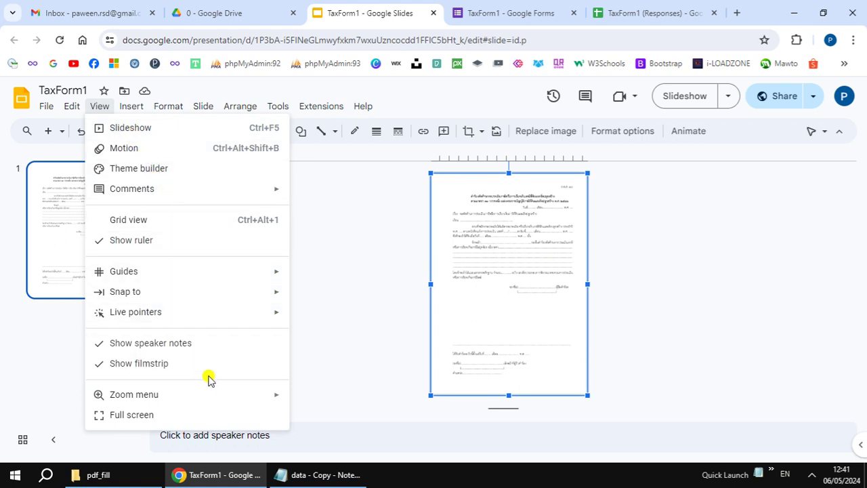
Step: At 100% zoom, add a text box on the form reading {Name}
{"action": "mouse_move", "coordinate": [227, 394]}
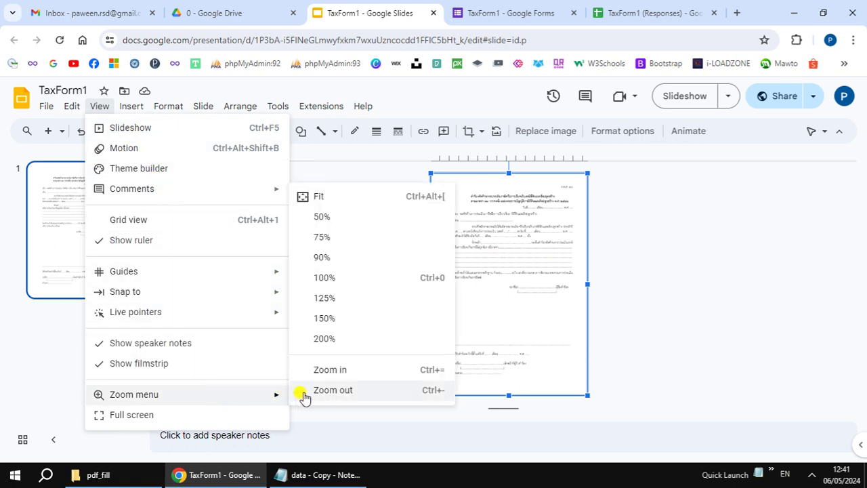
{"action": "left_click", "coordinate": [358, 278]}
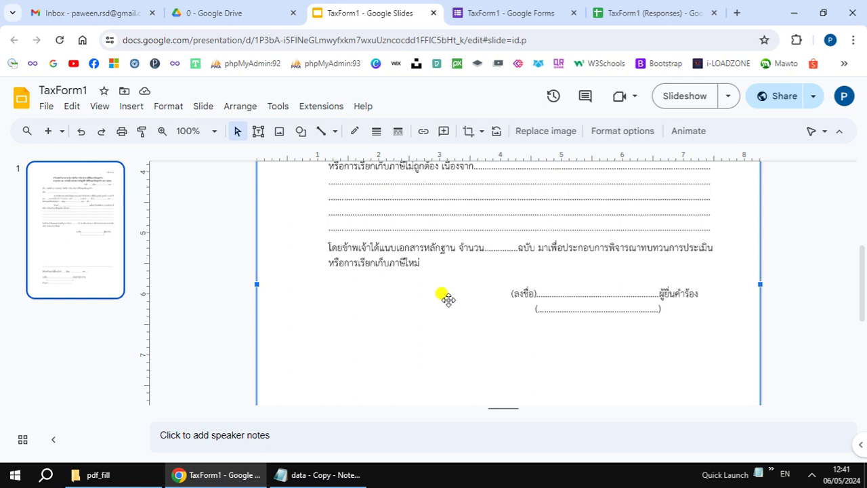
{"action": "scroll", "coordinate": [448, 299], "scroll_direction": "up", "scroll_amount": 5}
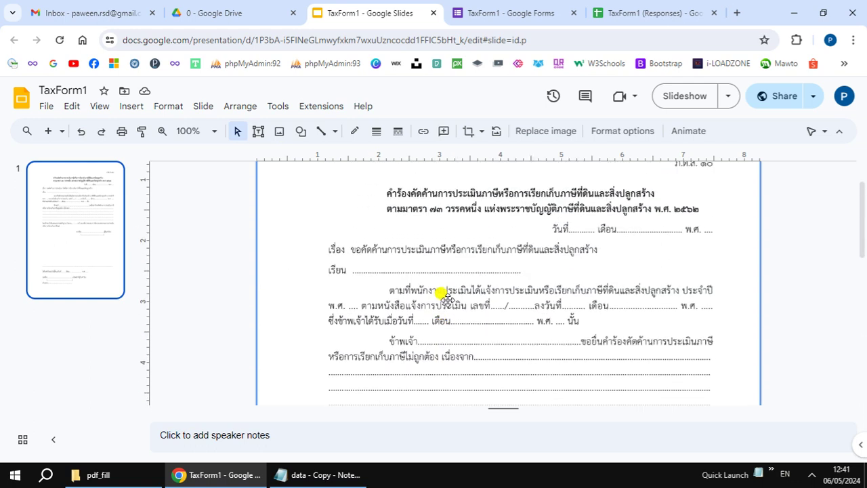
{"action": "scroll", "coordinate": [448, 299], "scroll_direction": "down", "scroll_amount": 2}
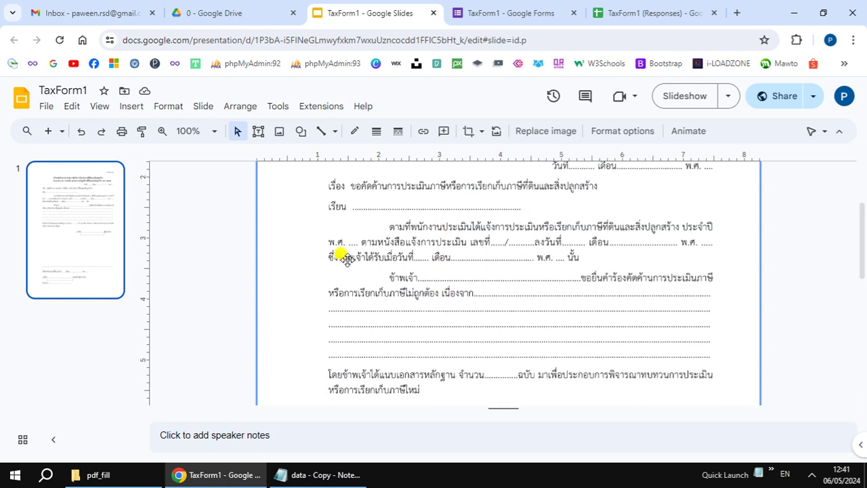
{"action": "left_click", "coordinate": [258, 132]}
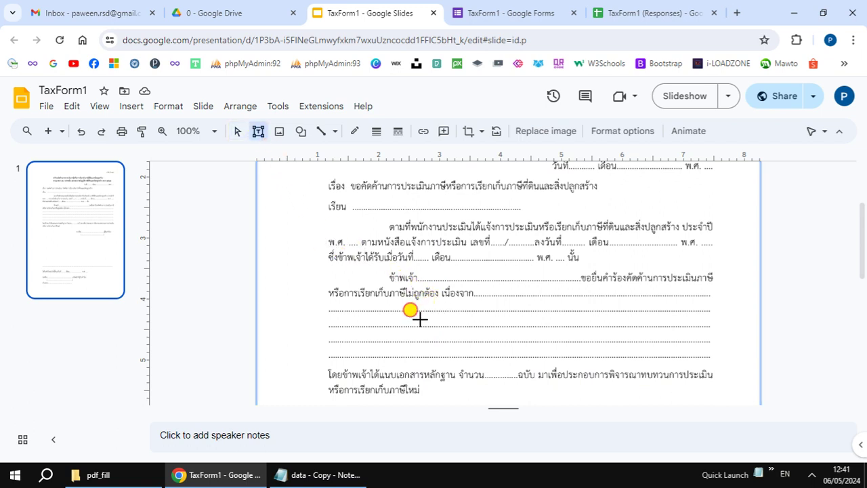
{"action": "left_click", "coordinate": [421, 321]}
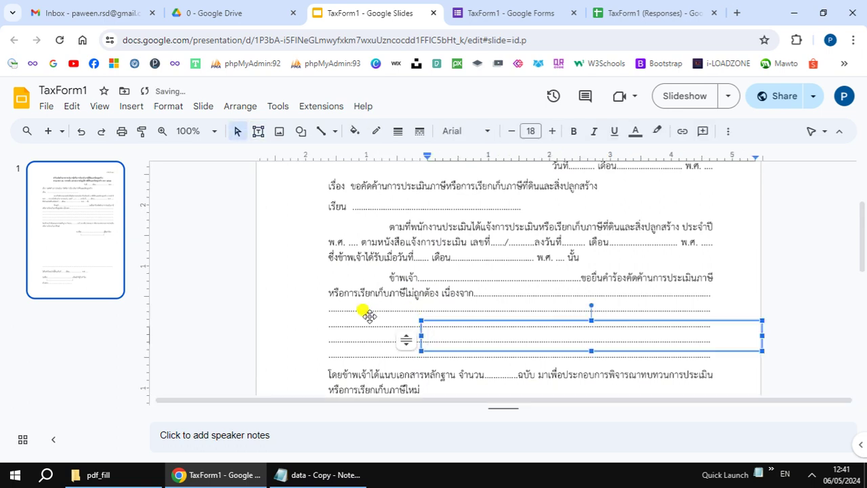
{"action": "type", "text": "{"}
{"action": "left_click", "coordinate": [335, 474]}
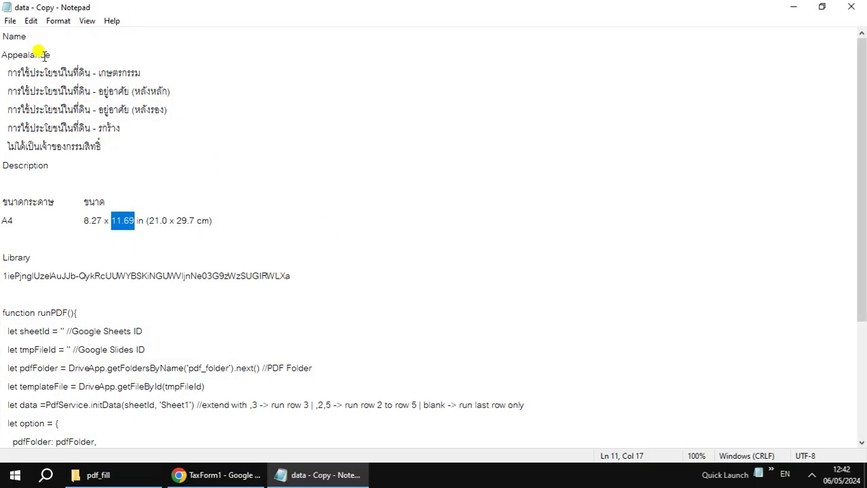
{"action": "left_click_drag", "start_coordinate": [3, 34], "coordinate": [28, 27]}
{"action": "key", "text": "ctrl+c"}
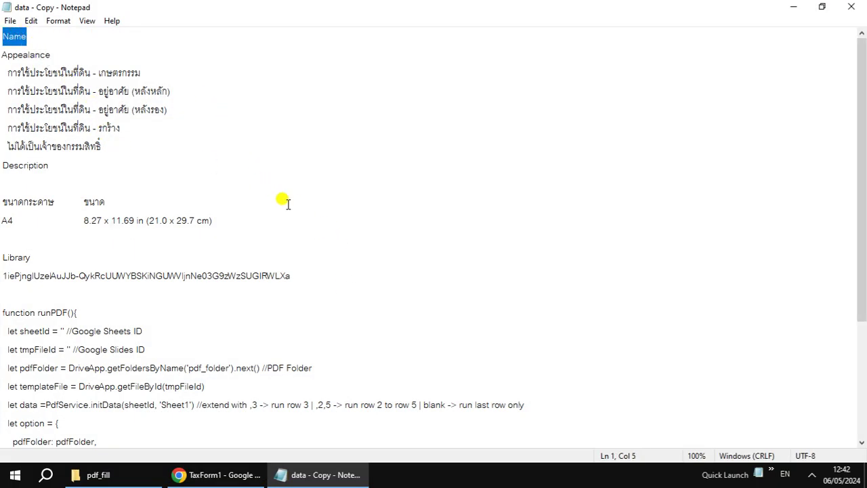
{"action": "left_click", "coordinate": [312, 474]}
{"action": "key", "text": "ctrl+v"}
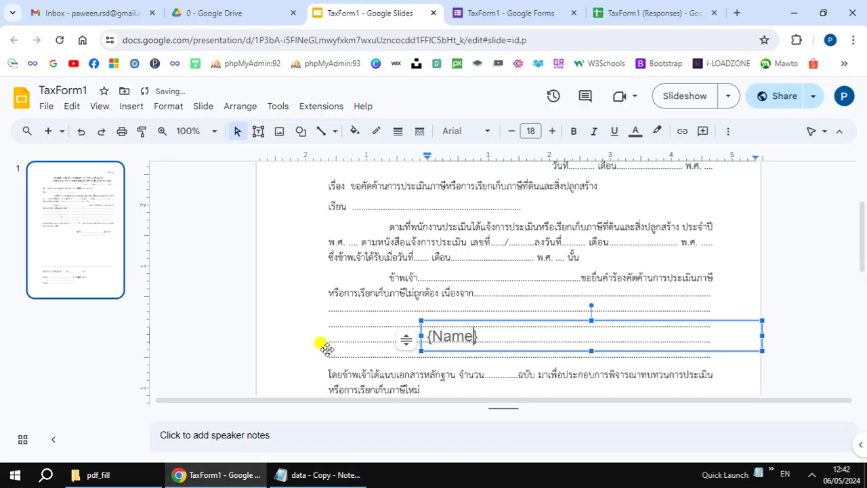
{"action": "left_click", "coordinate": [439, 322]}
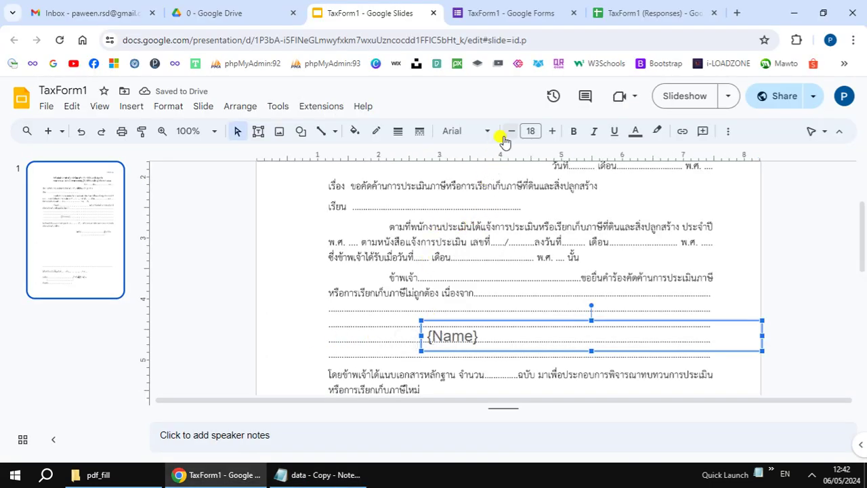
Step: Make the {Name} text size 10 and blue, keeping the current font
{"action": "left_click", "coordinate": [510, 132]}
{"action": "left_click", "coordinate": [509, 132]}
{"action": "left_click", "coordinate": [509, 132]}
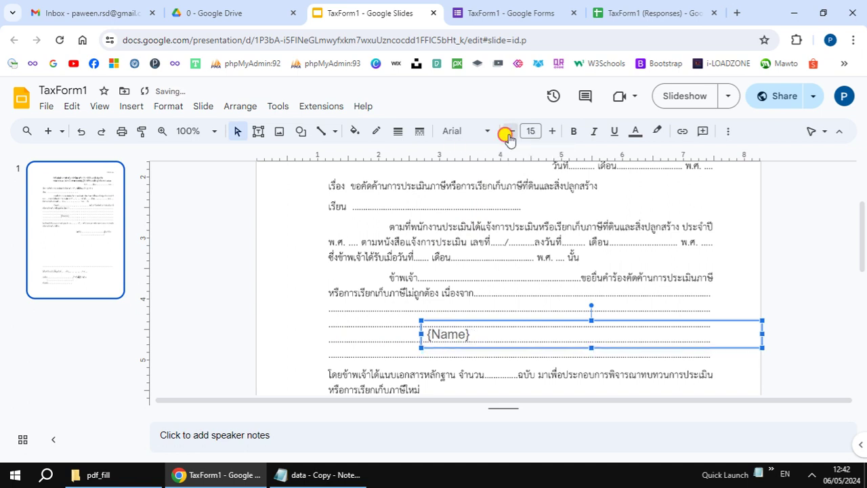
{"action": "left_click", "coordinate": [509, 132]}
{"action": "left_click", "coordinate": [509, 132]}
{"action": "left_click", "coordinate": [509, 132]}
{"action": "left_click", "coordinate": [509, 132]}
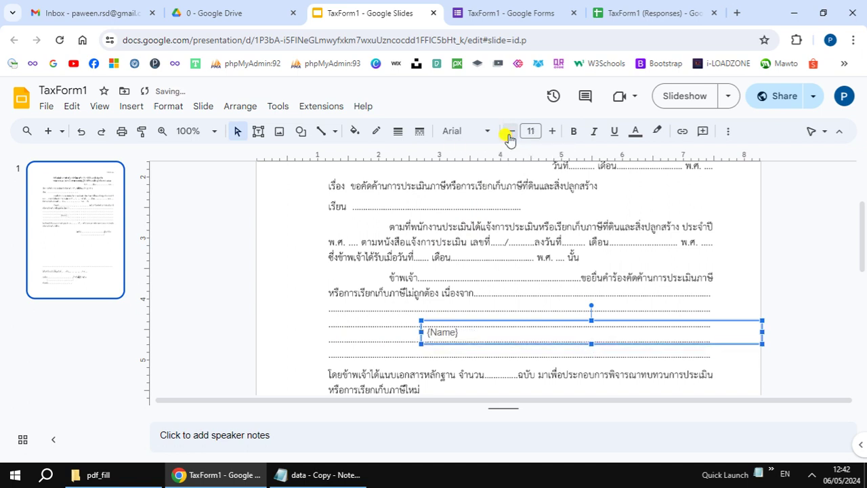
{"action": "left_click", "coordinate": [510, 132]}
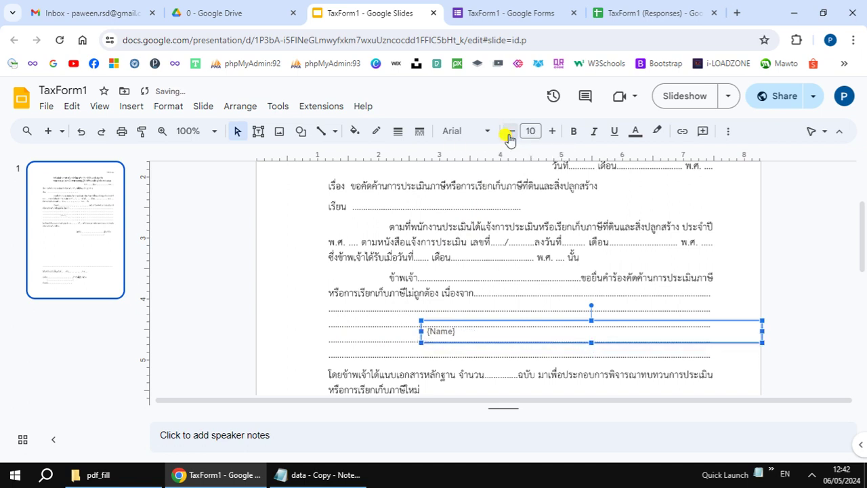
{"action": "left_click", "coordinate": [635, 131]}
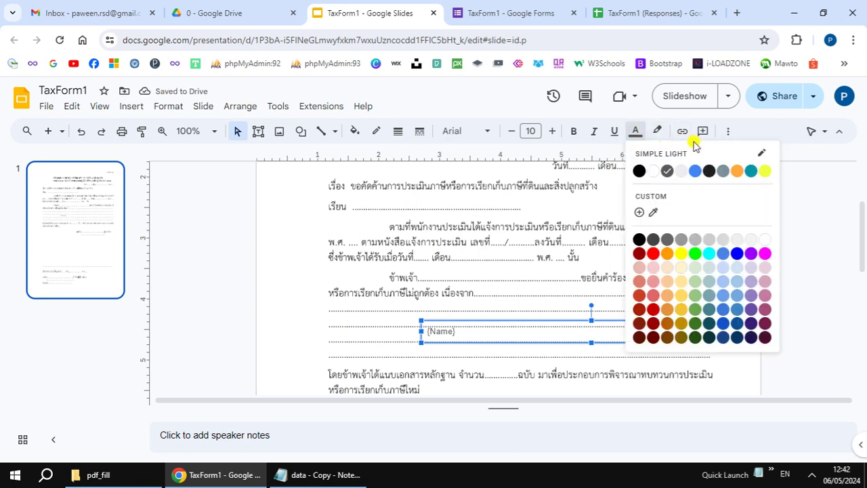
{"action": "left_click", "coordinate": [695, 172]}
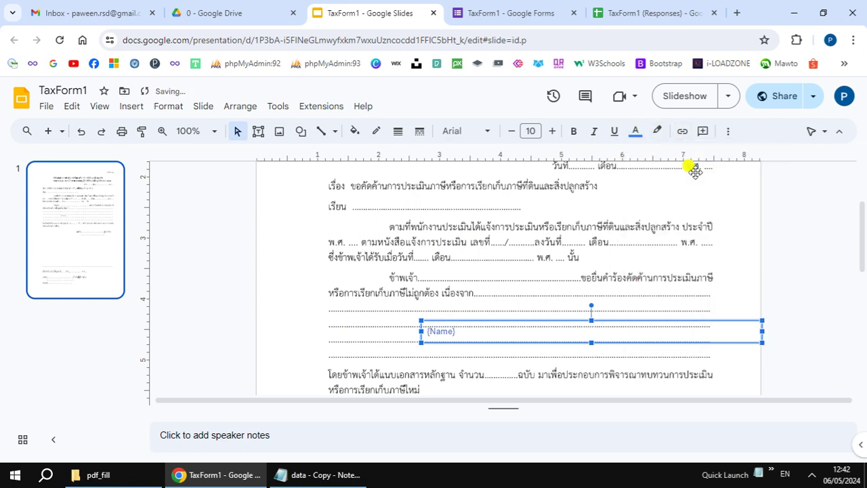
{"action": "left_click", "coordinate": [485, 133]}
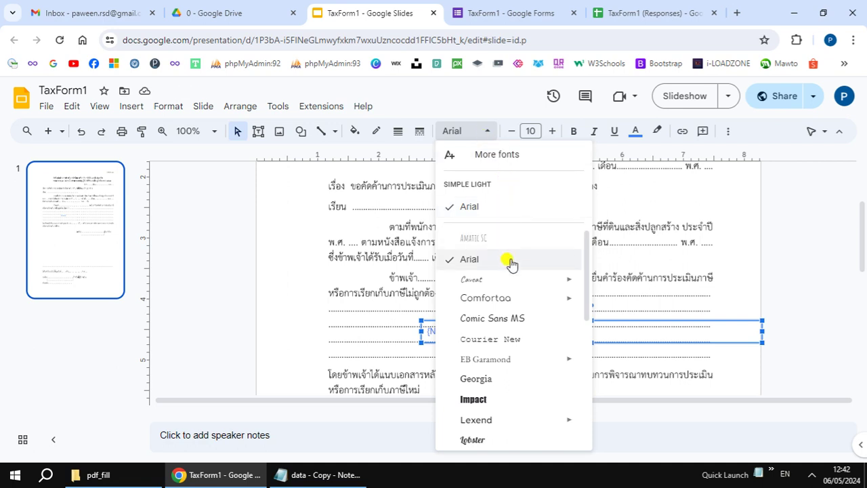
{"action": "scroll", "coordinate": [511, 264], "scroll_direction": "down", "scroll_amount": 3}
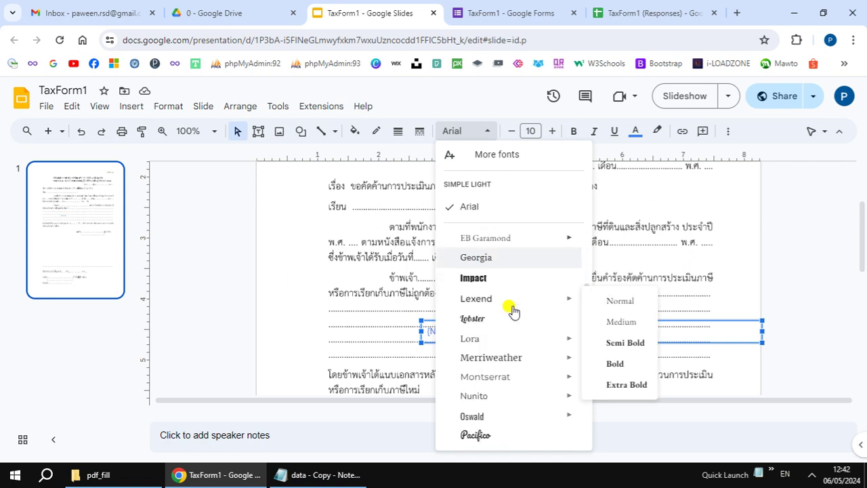
{"action": "mouse_move", "coordinate": [587, 338]}
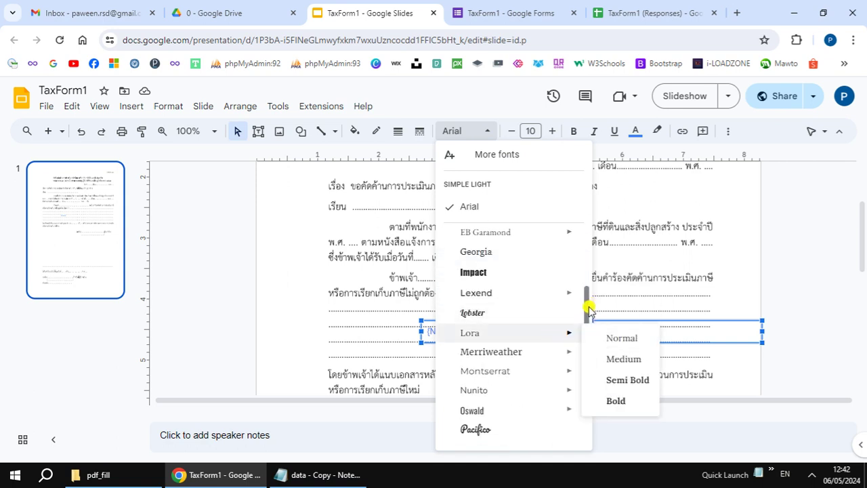
{"action": "left_click_drag", "start_coordinate": [588, 310], "coordinate": [584, 390]}
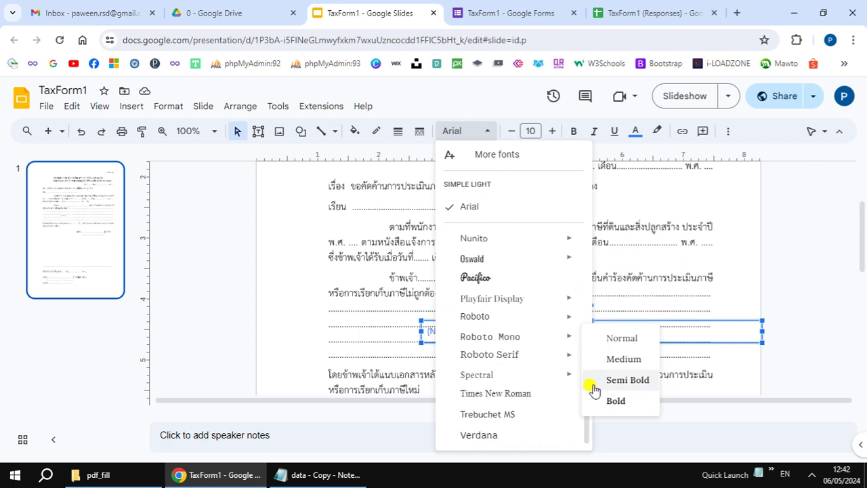
{"action": "left_click", "coordinate": [812, 269]}
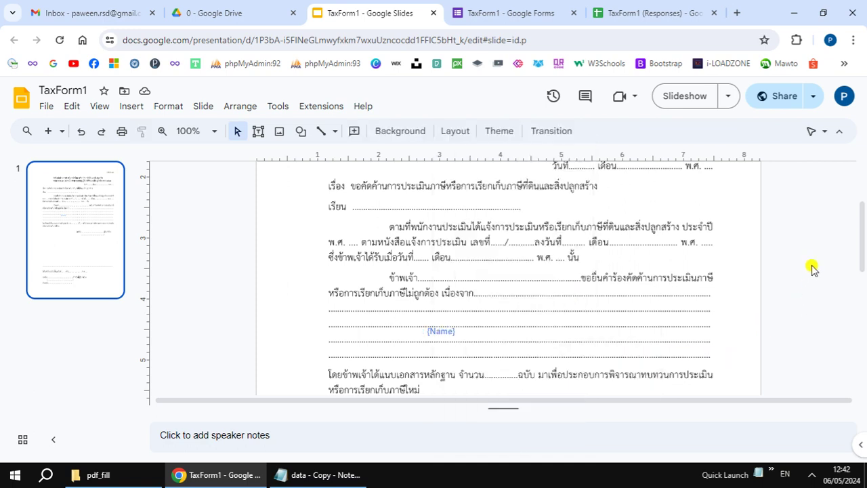
Step: Fit the {Name} box onto the applicant's name line and place a copy lower down
{"action": "left_click", "coordinate": [468, 327]}
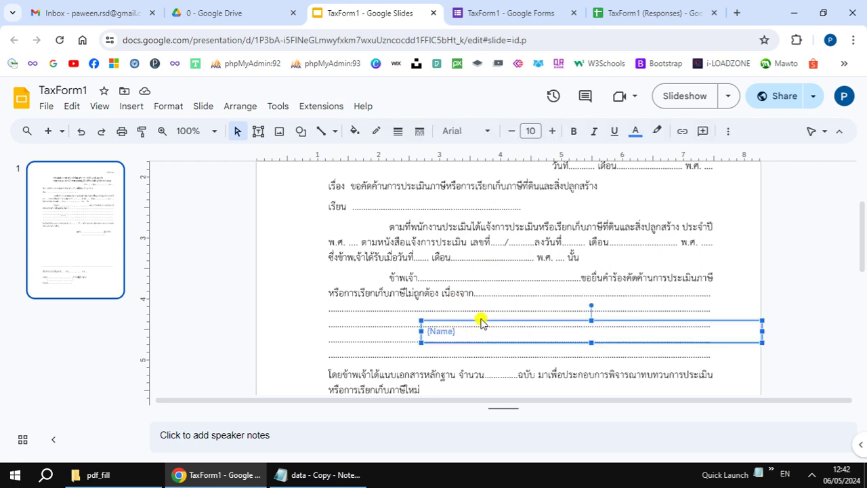
{"action": "left_click_drag", "start_coordinate": [480, 323], "coordinate": [476, 261]}
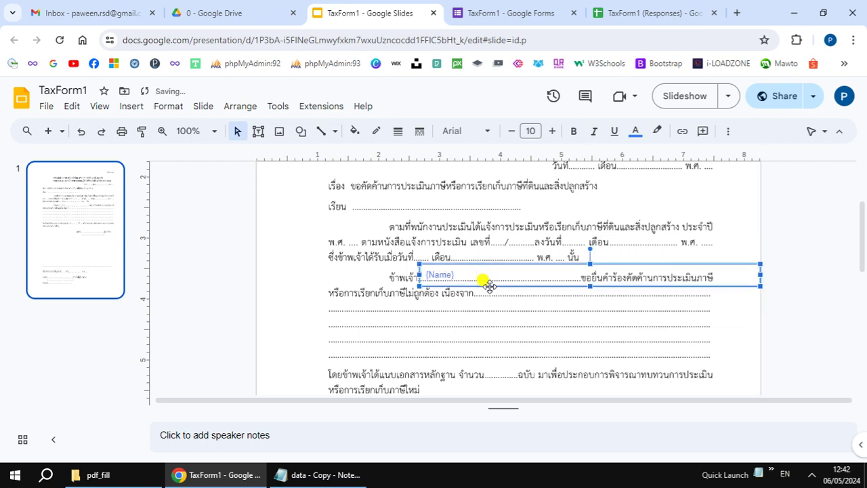
{"action": "left_click_drag", "start_coordinate": [757, 274], "coordinate": [576, 274]}
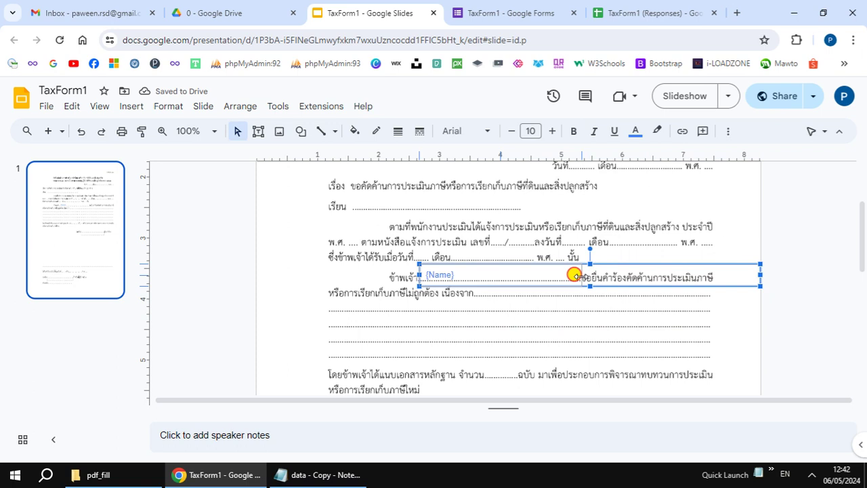
{"action": "left_click_drag", "start_coordinate": [577, 277], "coordinate": [581, 276]}
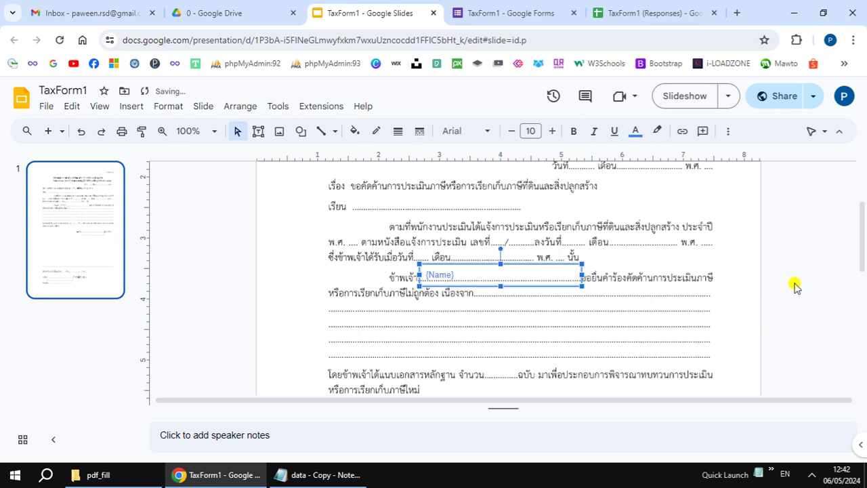
{"action": "left_click", "coordinate": [794, 287]}
{"action": "left_click", "coordinate": [492, 269]}
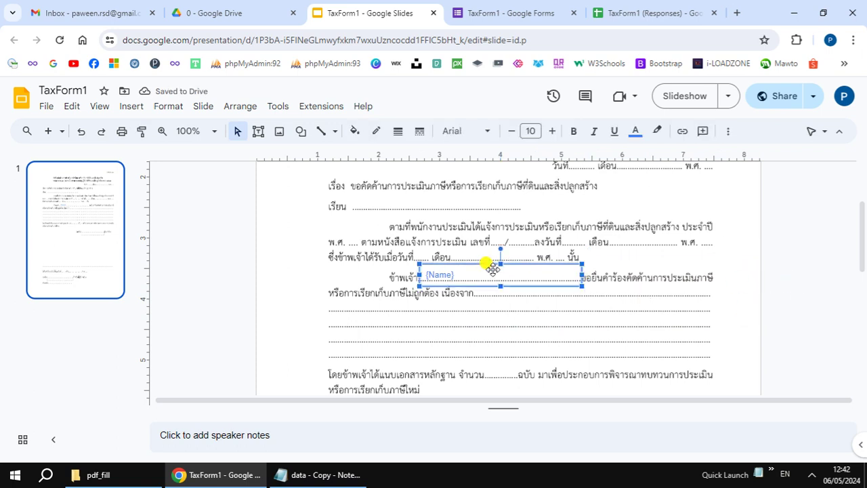
{"action": "key", "text": "Left"}
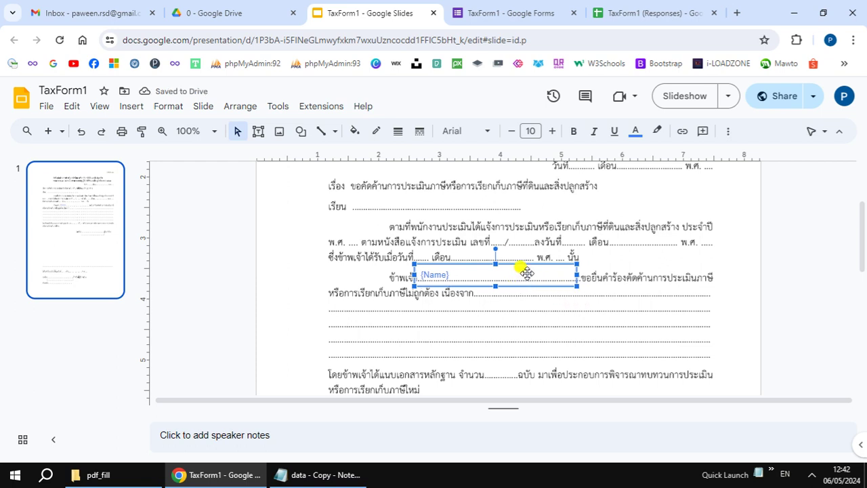
{"action": "left_click_drag", "start_coordinate": [527, 274], "coordinate": [500, 344]}
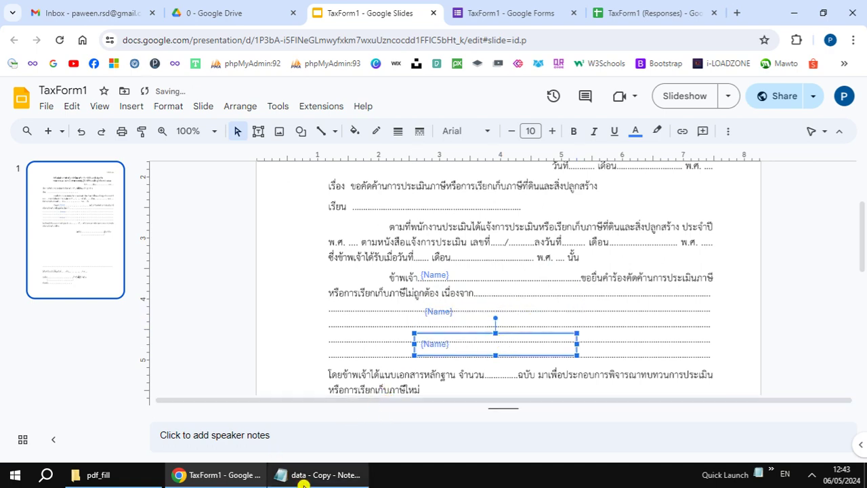
Step: Change the two copied placeholders to {Appealance} and {Description} using names from the notes
{"action": "left_click", "coordinate": [277, 469]}
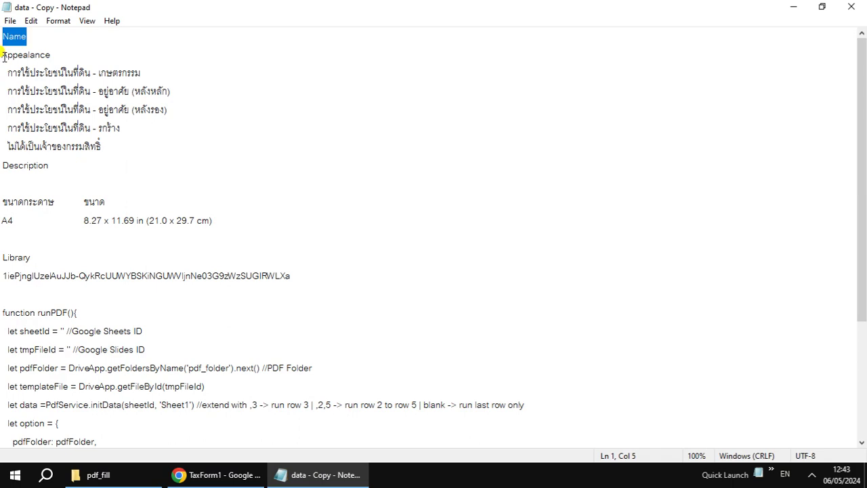
{"action": "left_click_drag", "start_coordinate": [3, 57], "coordinate": [49, 54]}
{"action": "key", "text": "ctrl+c"}
{"action": "left_click", "coordinate": [313, 474]}
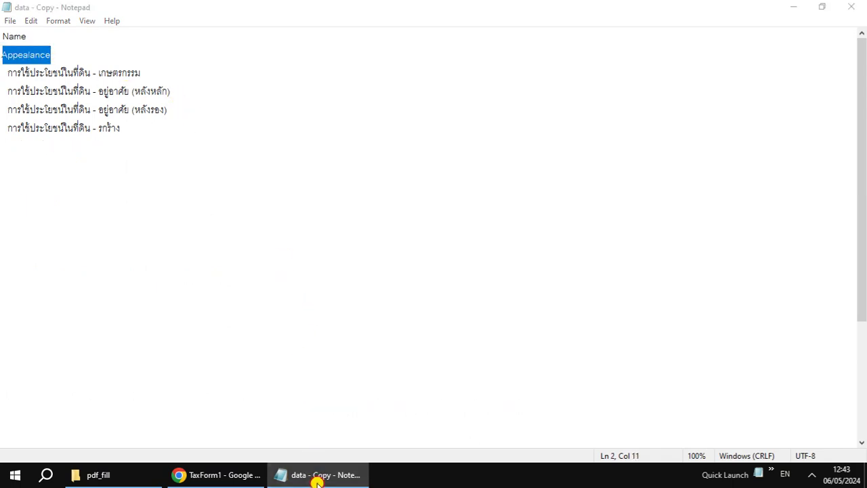
{"action": "double_click", "coordinate": [437, 313]}
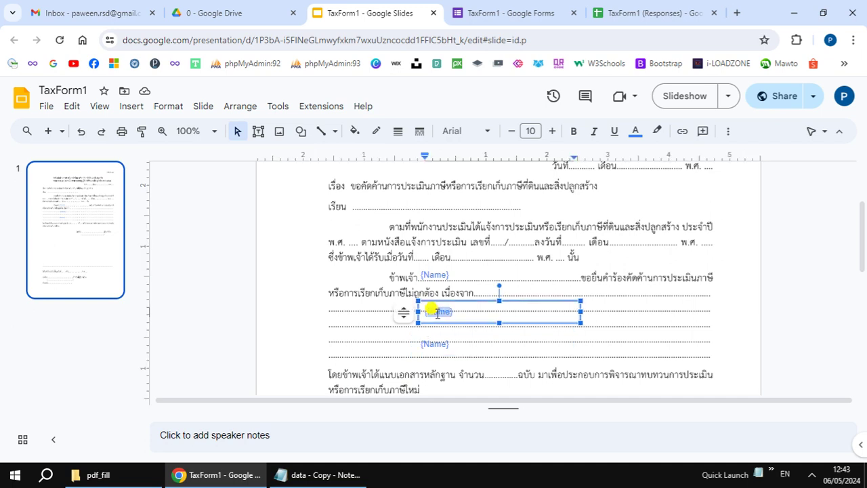
{"action": "key", "text": "ctrl+v"}
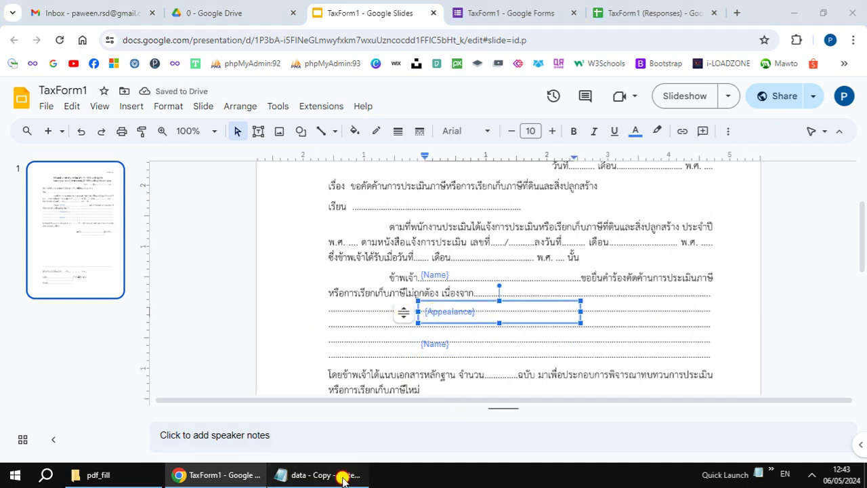
{"action": "left_click", "coordinate": [313, 474]}
{"action": "left_click_drag", "start_coordinate": [2, 167], "coordinate": [45, 165]}
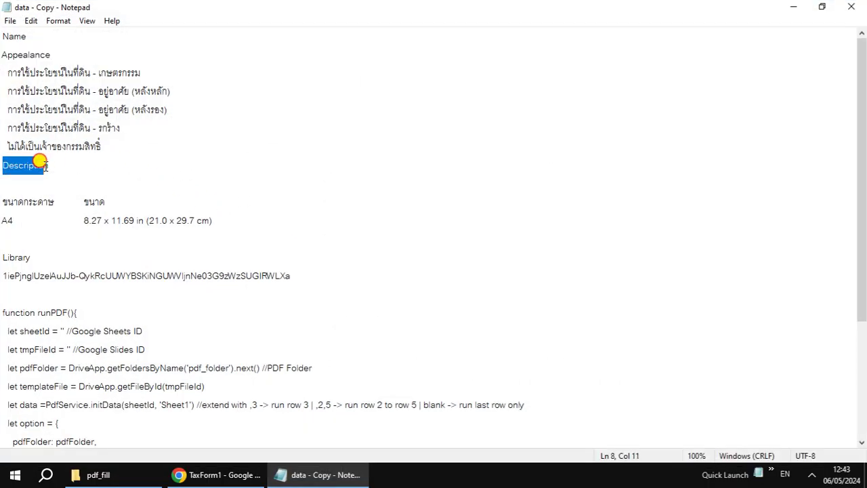
{"action": "left_click", "coordinate": [294, 472]}
{"action": "double_click", "coordinate": [434, 344]}
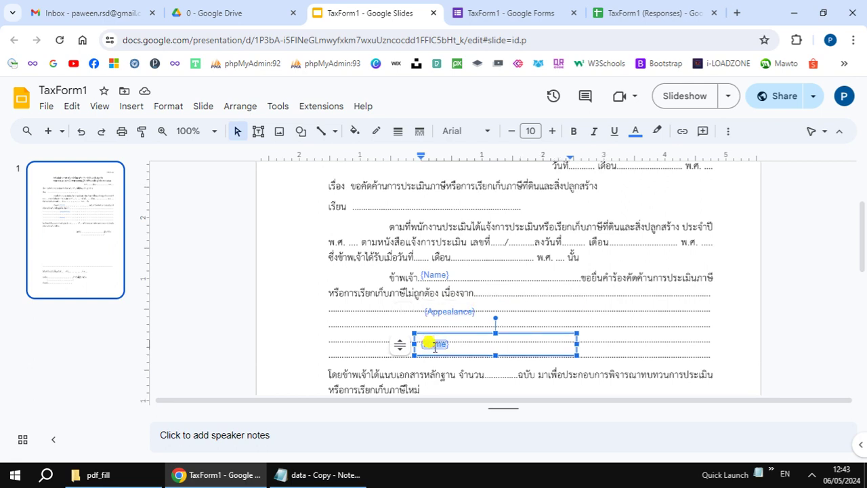
{"action": "type", "text": "Description"}
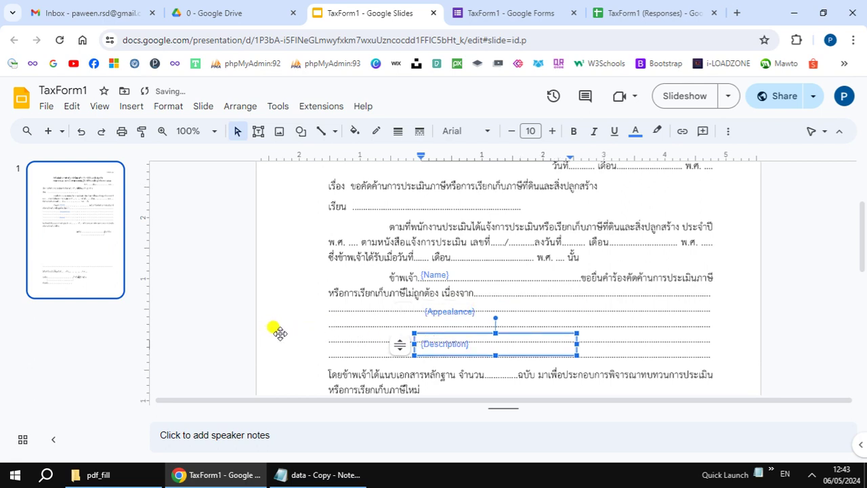
Step: Position {Appealance} on the first dotted line and stretch it across the full line
{"action": "left_click", "coordinate": [237, 331]}
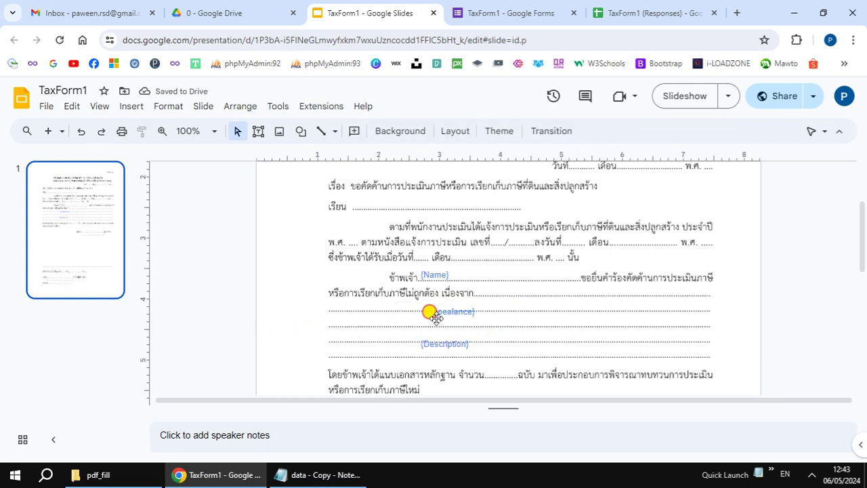
{"action": "left_click", "coordinate": [430, 314]}
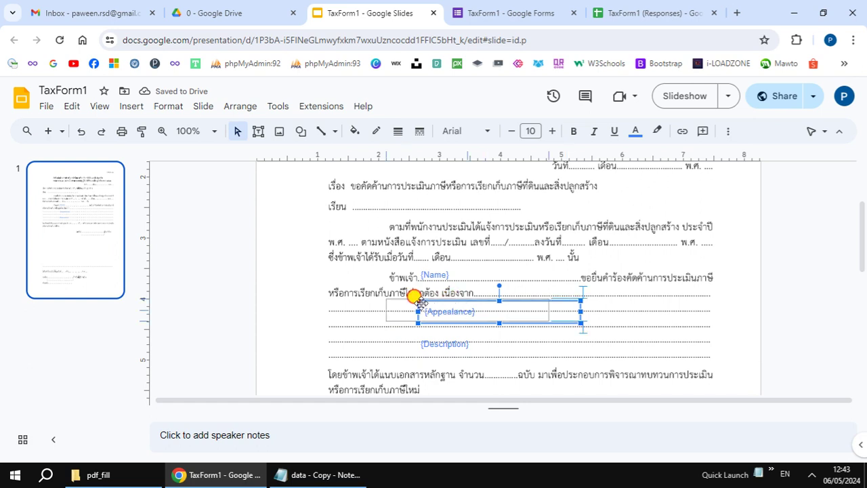
{"action": "left_click_drag", "start_coordinate": [366, 292], "coordinate": [367, 293]}
{"action": "key", "text": "Down"}
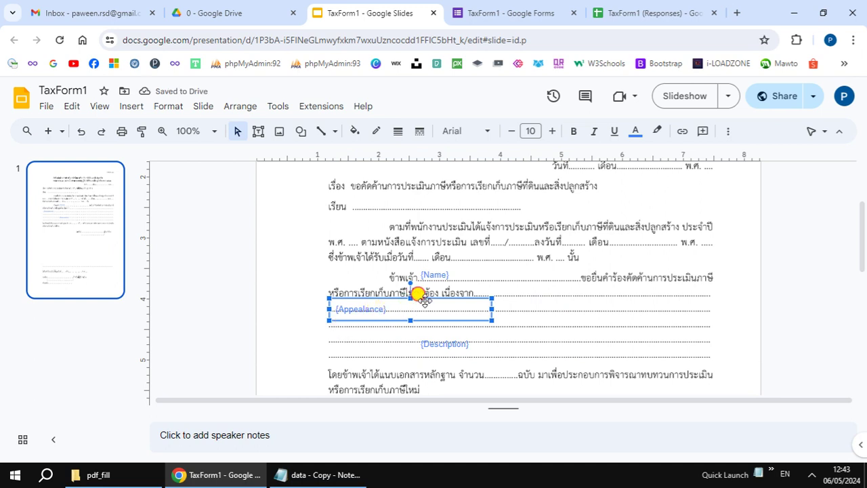
{"action": "key", "text": "Up"}
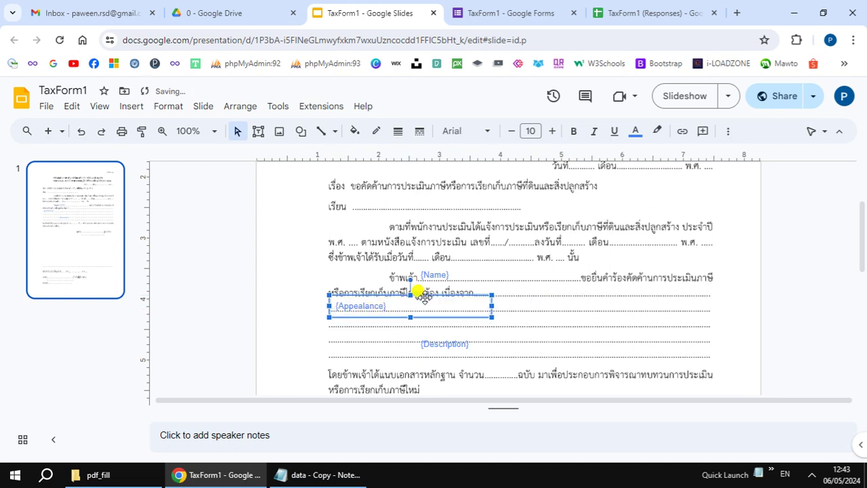
{"action": "key", "text": "Left"}
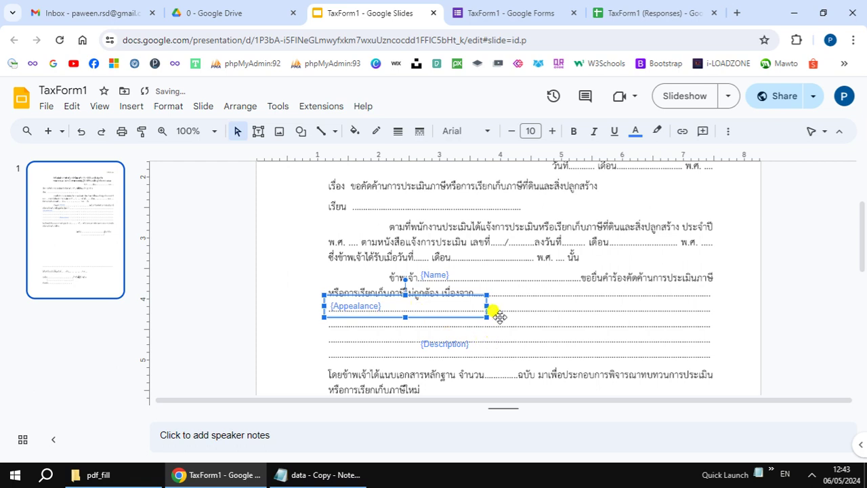
{"action": "left_click_drag", "start_coordinate": [486, 306], "coordinate": [710, 306]}
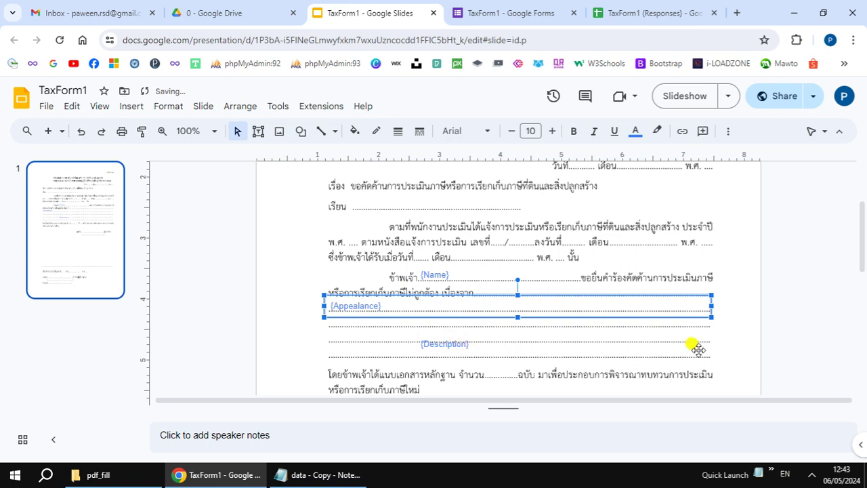
{"action": "left_click", "coordinate": [770, 349]}
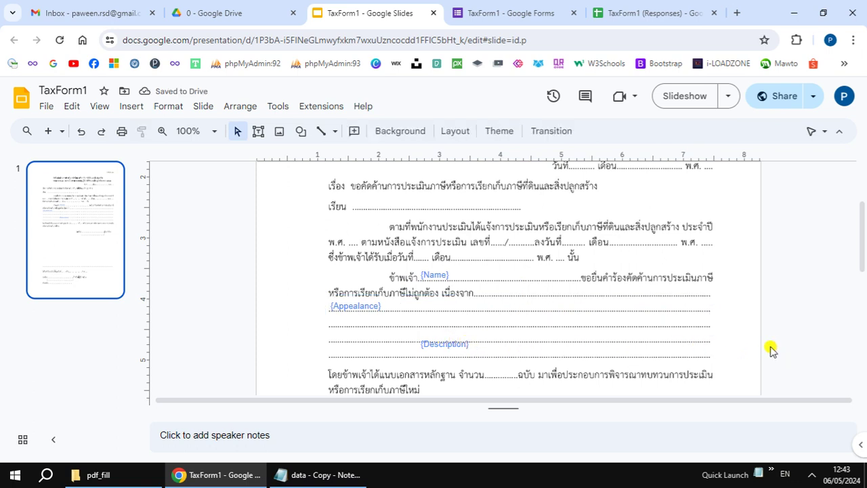
Step: Move {Description} onto the second dotted line and widen it across the line
{"action": "left_click", "coordinate": [472, 348]}
{"action": "left_click_drag", "start_coordinate": [465, 345], "coordinate": [381, 316]}
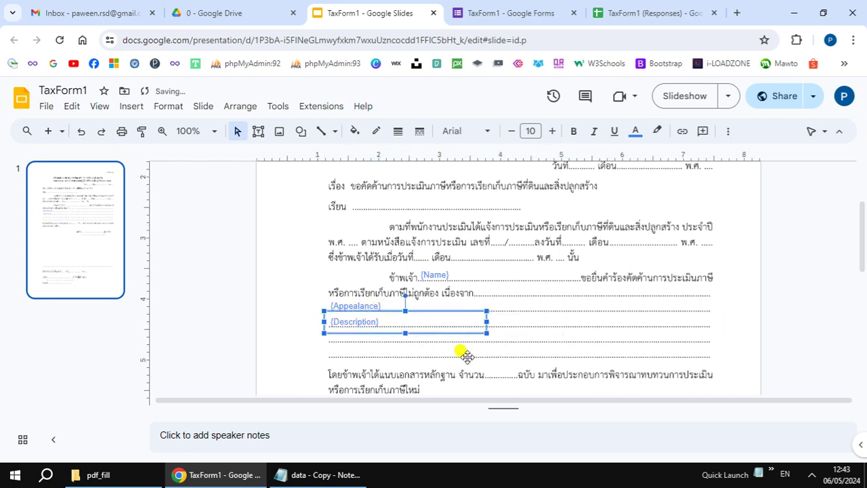
{"action": "left_click_drag", "start_coordinate": [487, 322], "coordinate": [707, 323]}
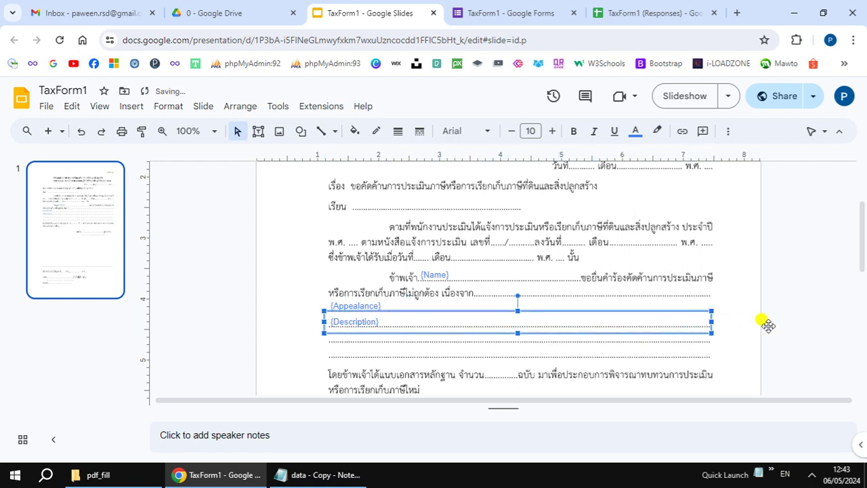
{"action": "left_click", "coordinate": [818, 298]}
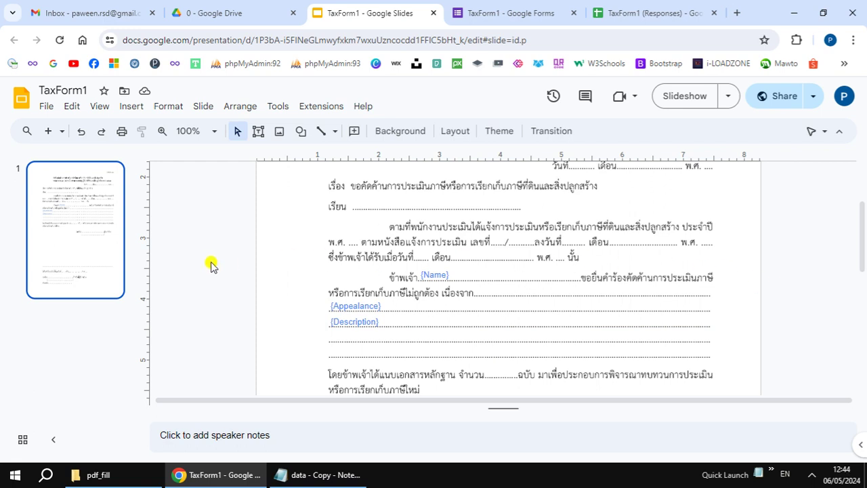
Step: Zoom the slide out to 75%, then 50%, and go to the TaxForm1 (Responses) spreadsheet
{"action": "left_click", "coordinate": [100, 107]}
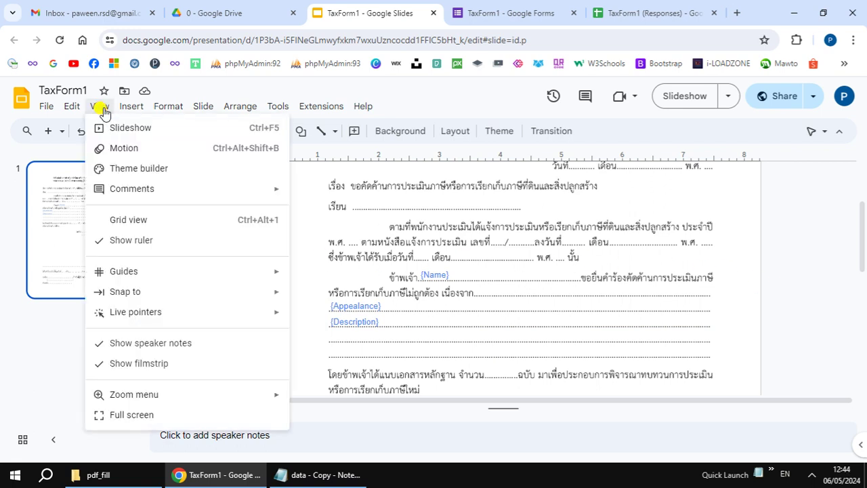
{"action": "mouse_move", "coordinate": [205, 395]}
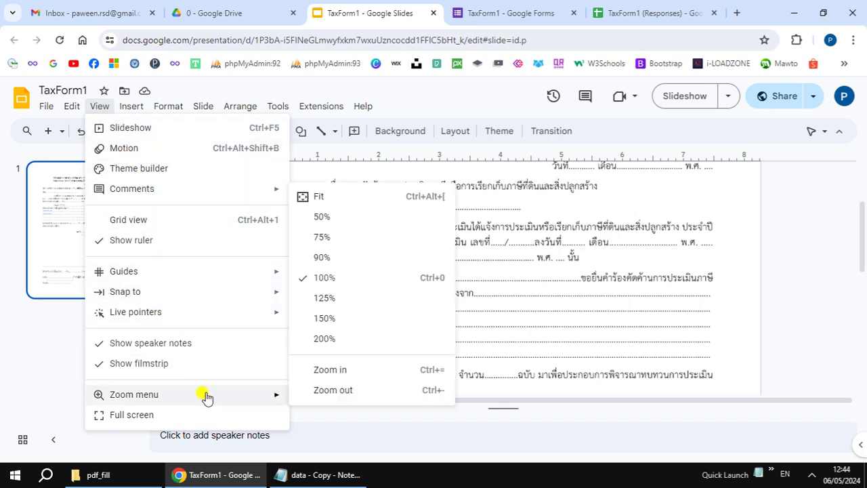
{"action": "left_click", "coordinate": [323, 236]}
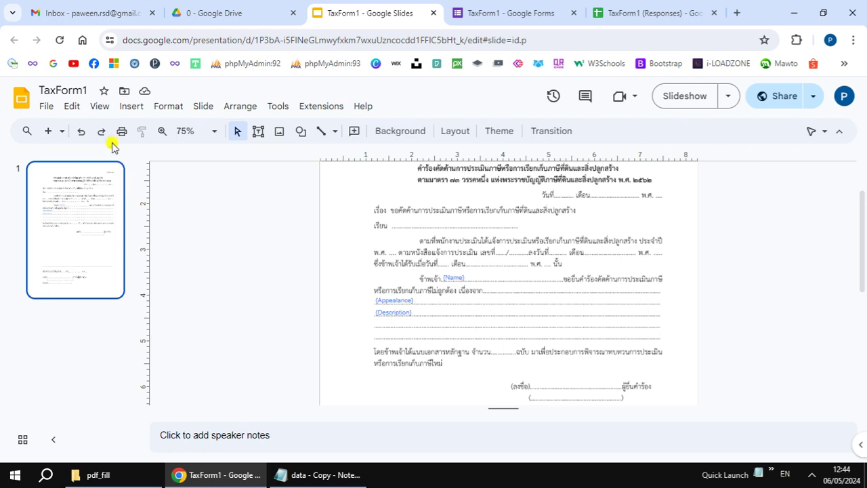
{"action": "left_click", "coordinate": [99, 106]}
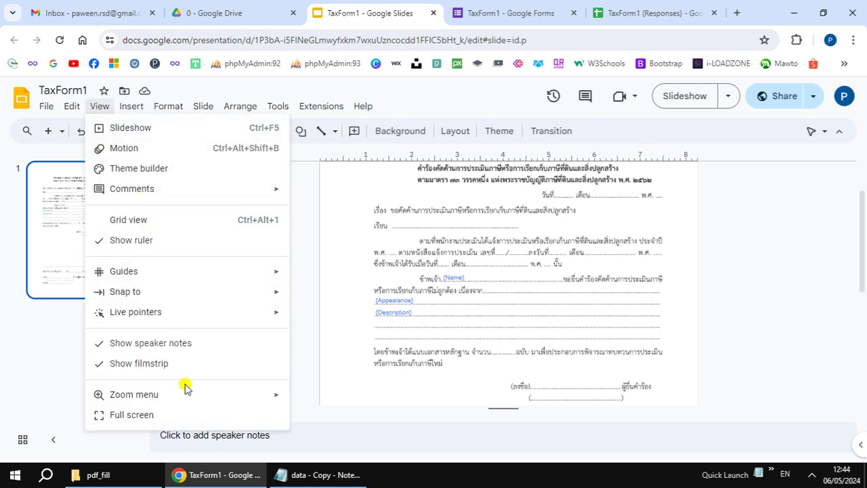
{"action": "mouse_move", "coordinate": [208, 395]}
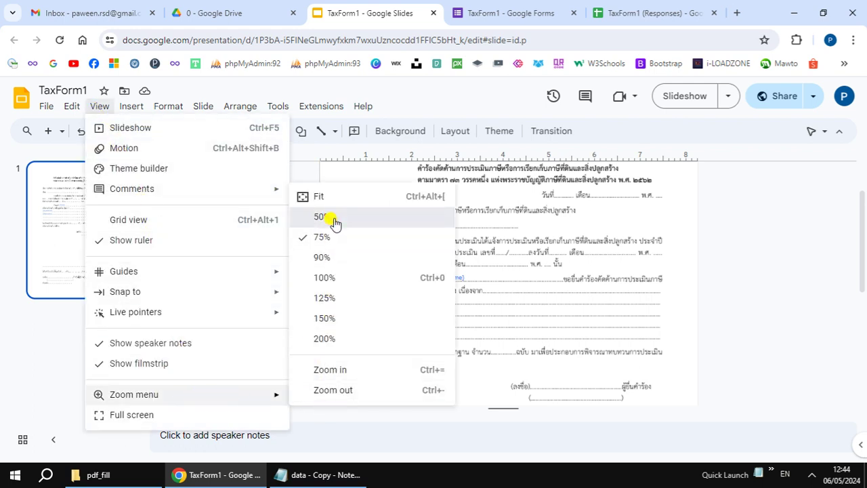
{"action": "left_click", "coordinate": [333, 218]}
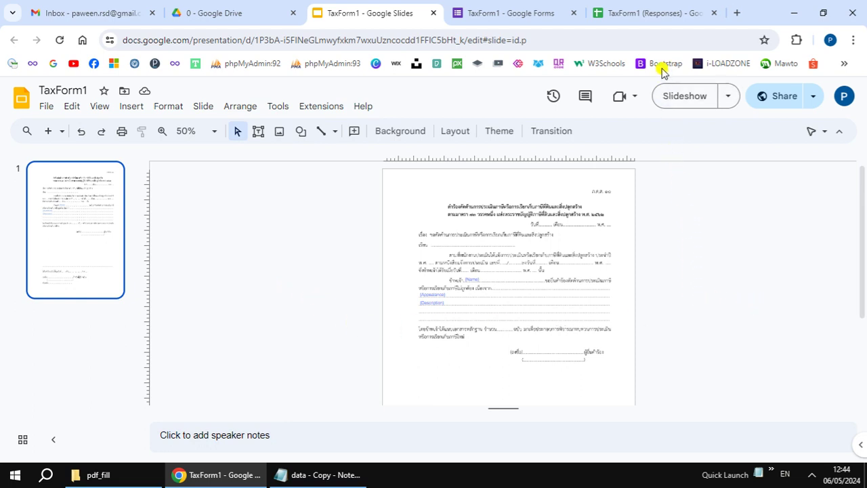
{"action": "left_click", "coordinate": [647, 15]}
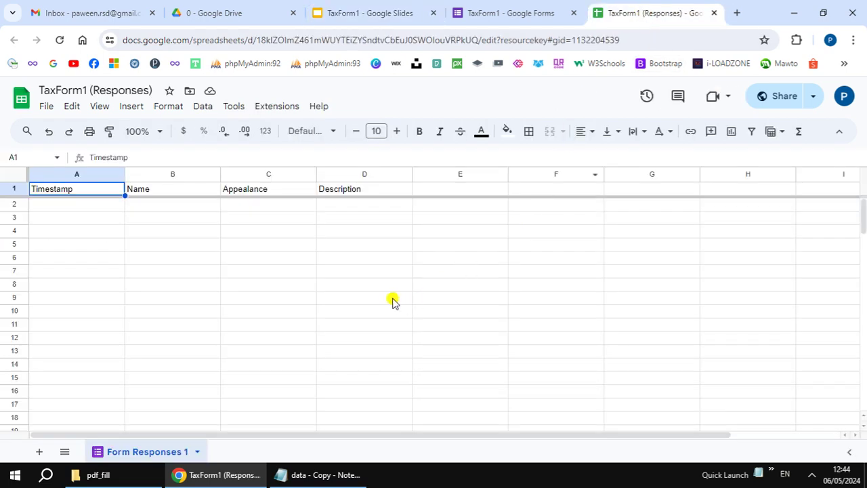
Step: Launch a bound Apps Script project from the responses sheet's Extensions menu
{"action": "left_click", "coordinate": [274, 108]}
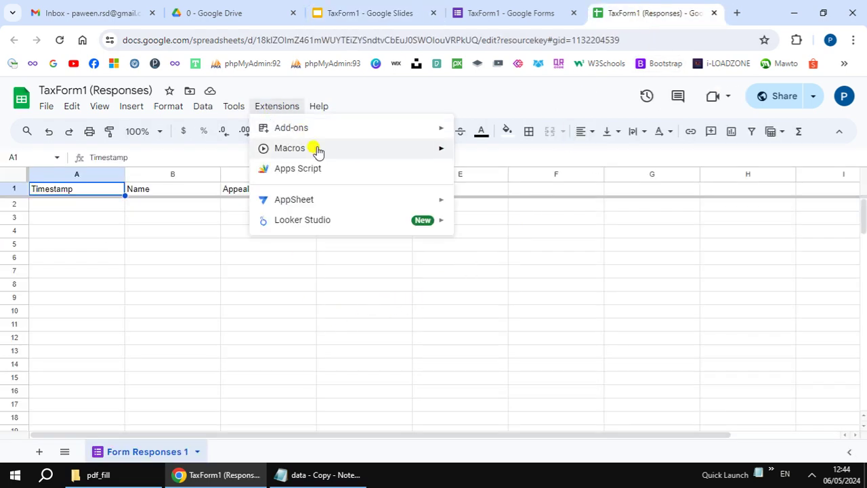
{"action": "left_click", "coordinate": [328, 175]}
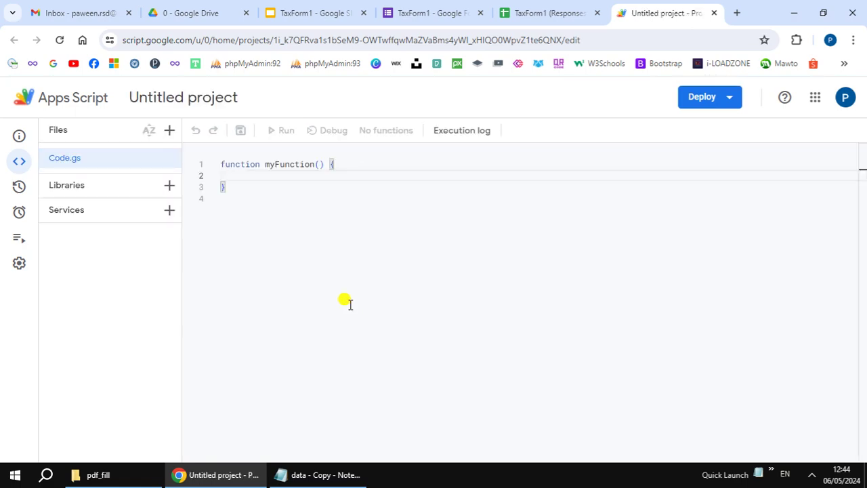
Step: Add PdfService version 79 by pasting its library script ID from the notes and looking it up
{"action": "left_click", "coordinate": [319, 478]}
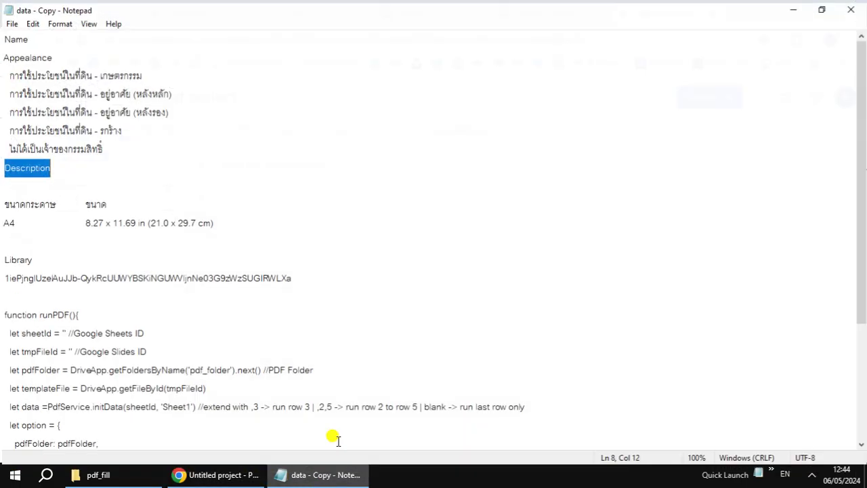
{"action": "scroll", "coordinate": [389, 267], "scroll_direction": "down", "scroll_amount": 1}
{"action": "scroll", "coordinate": [399, 274], "scroll_direction": "down", "scroll_amount": 2}
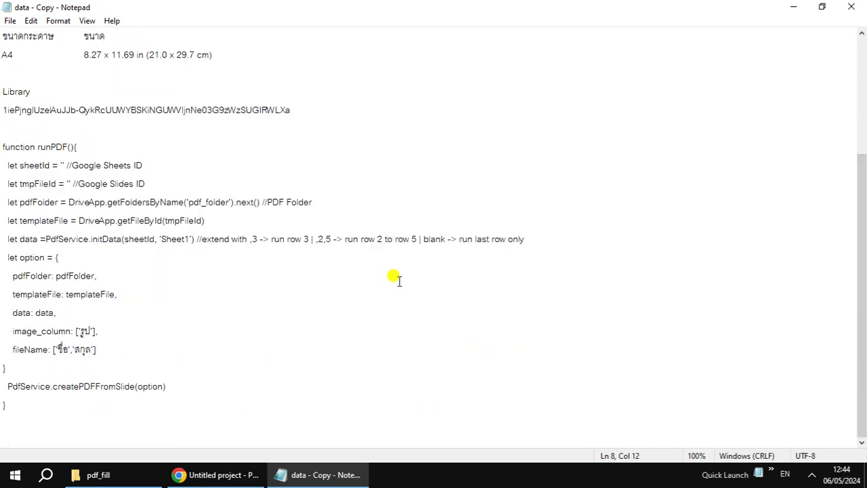
{"action": "left_click", "coordinate": [298, 112], "text": "shift"}
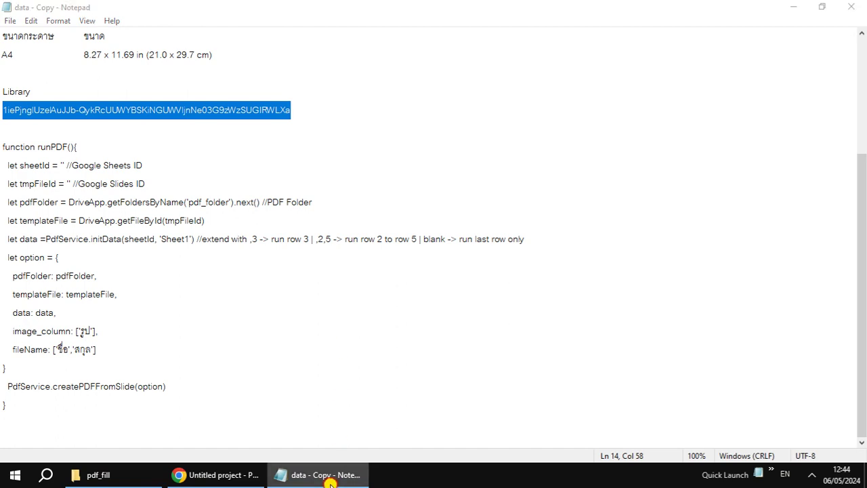
{"action": "left_click", "coordinate": [338, 474]}
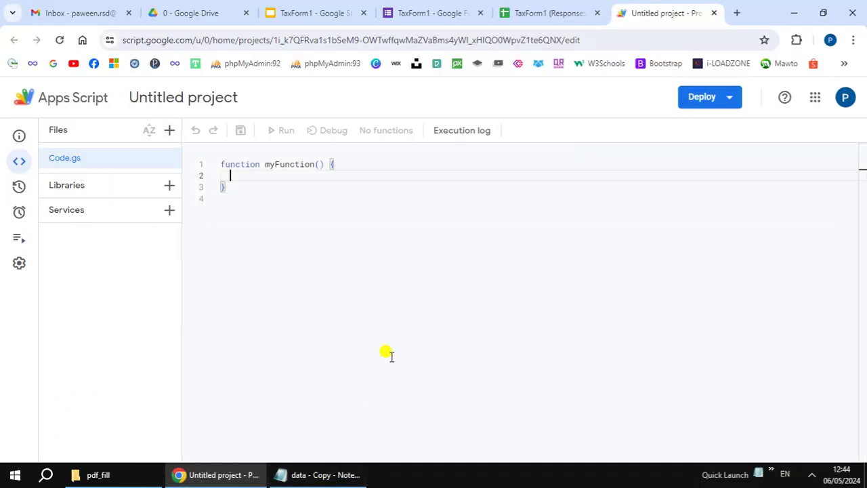
{"action": "left_click", "coordinate": [169, 185]}
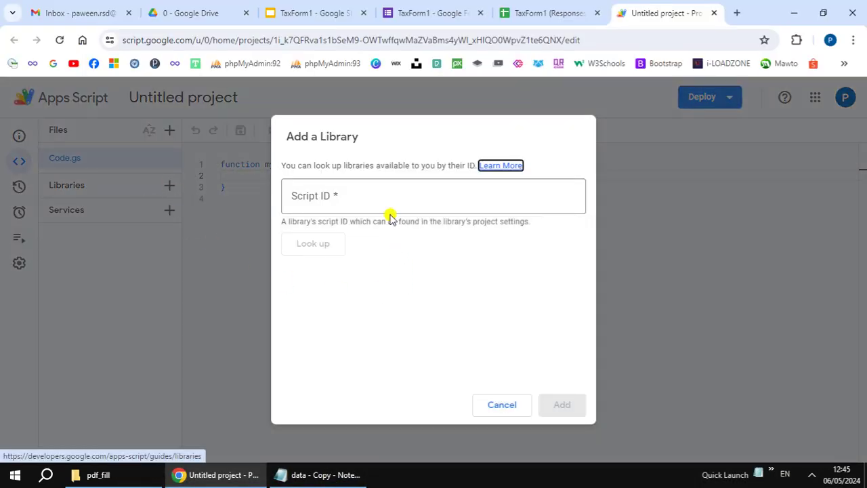
{"action": "left_click", "coordinate": [385, 203]}
{"action": "key", "text": "ctrl+v"}
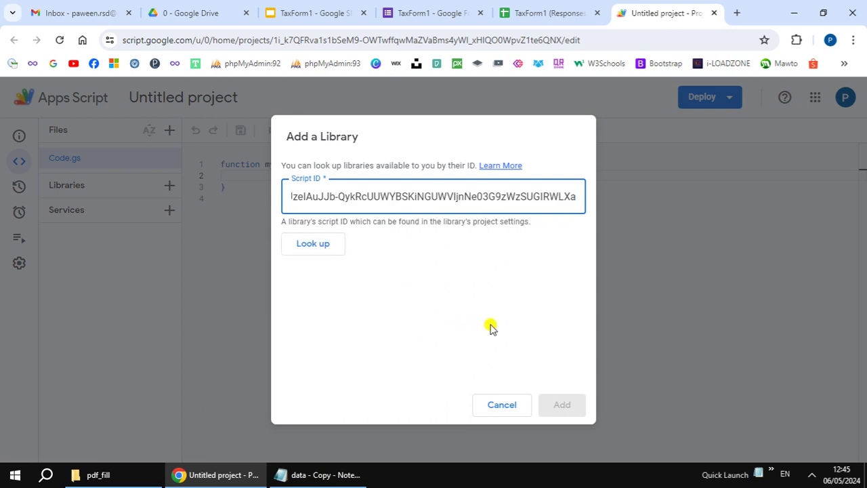
{"action": "left_click", "coordinate": [321, 245]}
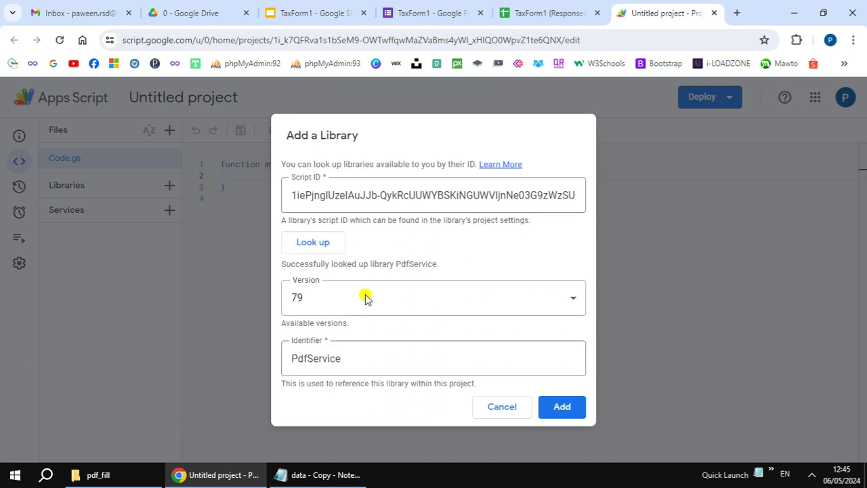
{"action": "left_click", "coordinate": [561, 409]}
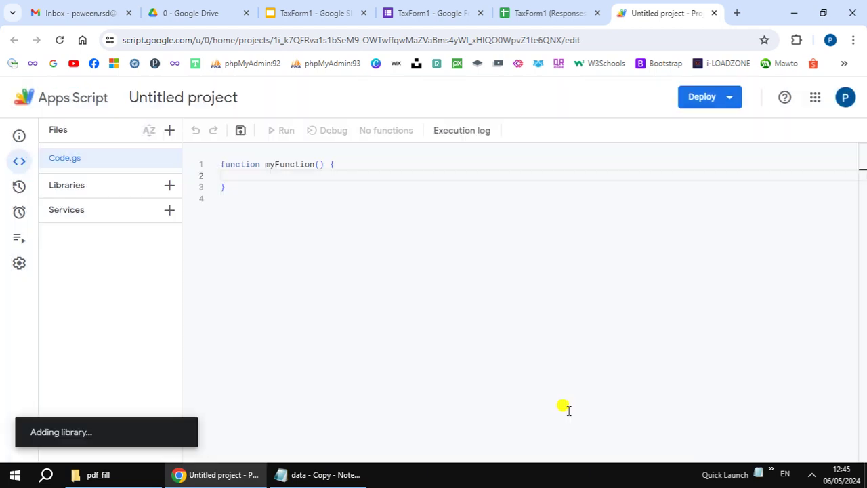
Step: Replace the default myFunction in Code.gs with the runPDF code copied from the notes
{"action": "left_click", "coordinate": [285, 475]}
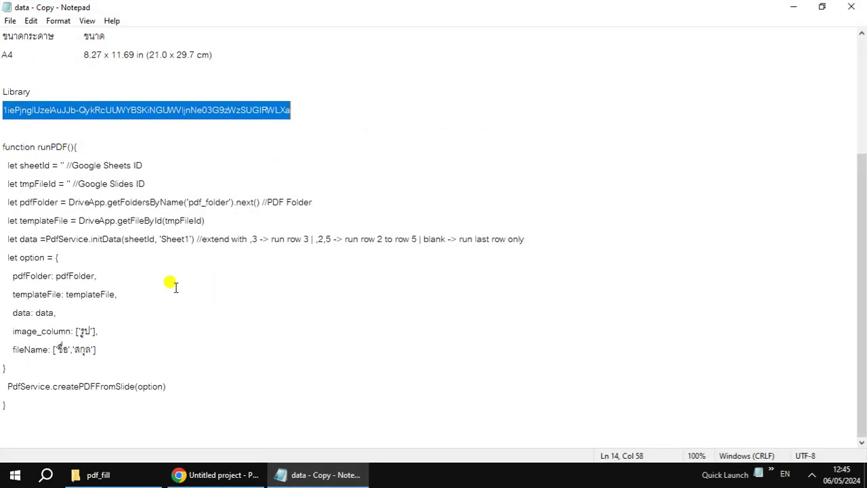
{"action": "left_click", "coordinate": [4, 149]}
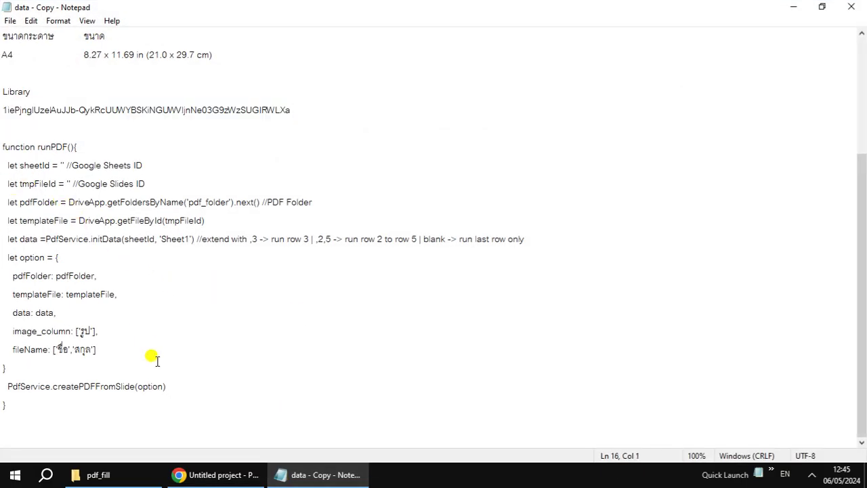
{"action": "key", "text": "ctrl+shift+End"}
{"action": "key", "text": "ctrl+c"}
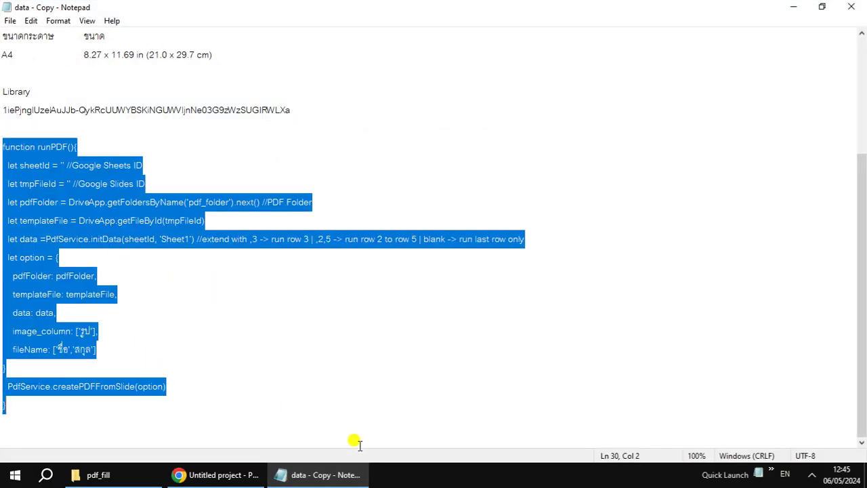
{"action": "left_click", "coordinate": [344, 477]}
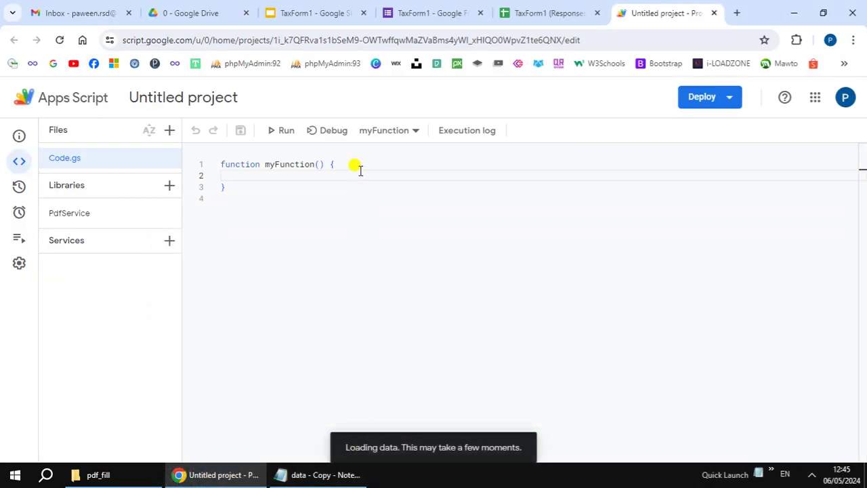
{"action": "key", "text": "ctrl+a"}
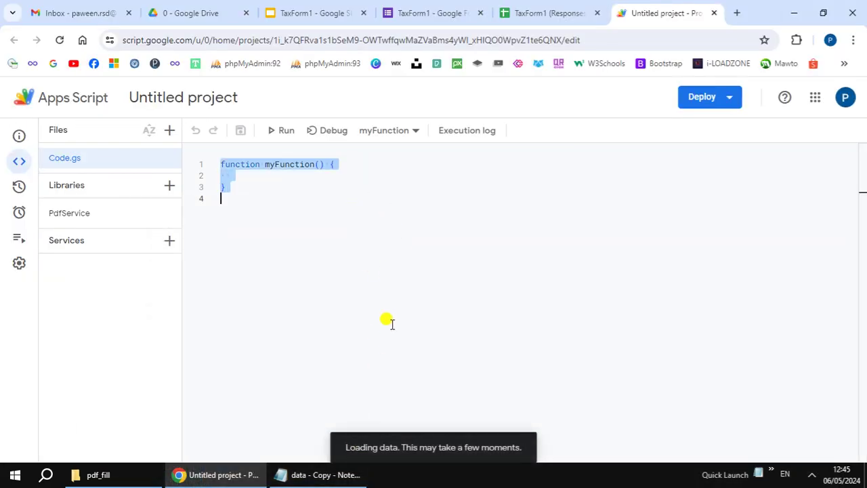
{"action": "key", "text": "BackSpace"}
{"action": "key", "text": "ctrl+v"}
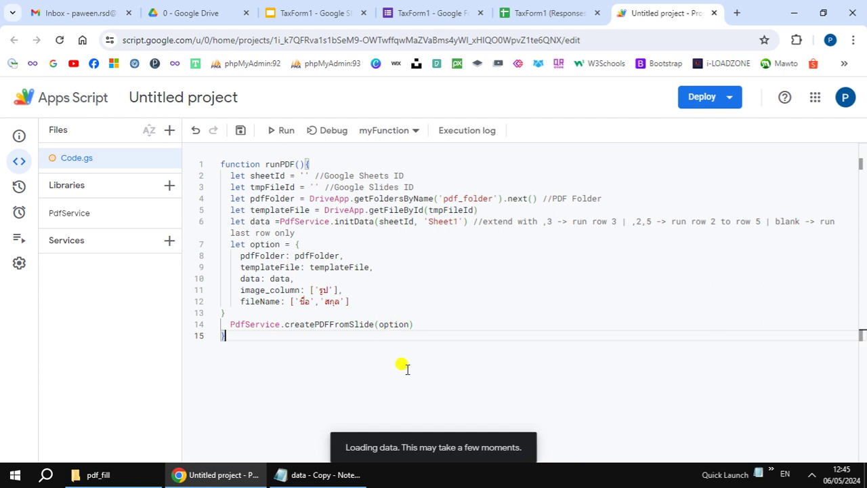
{"action": "left_click", "coordinate": [546, 15]}
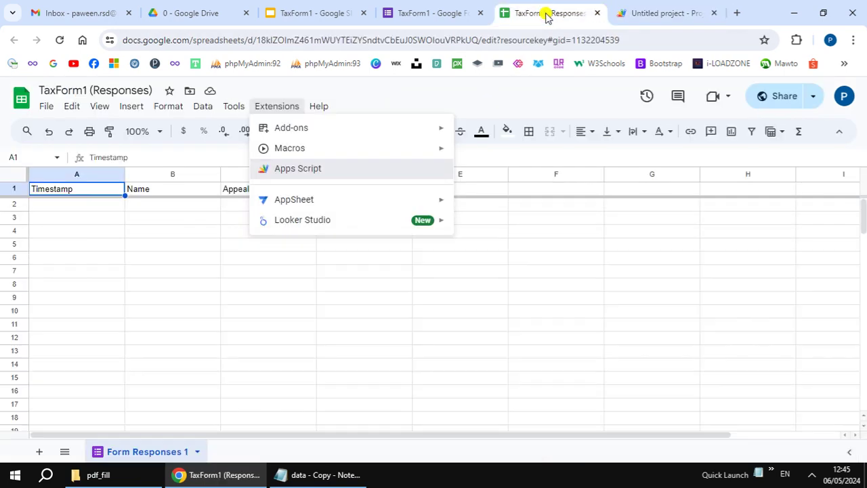
Step: Paste the responses spreadsheet's ID from its URL into sheetId
{"action": "left_click", "coordinate": [254, 39]}
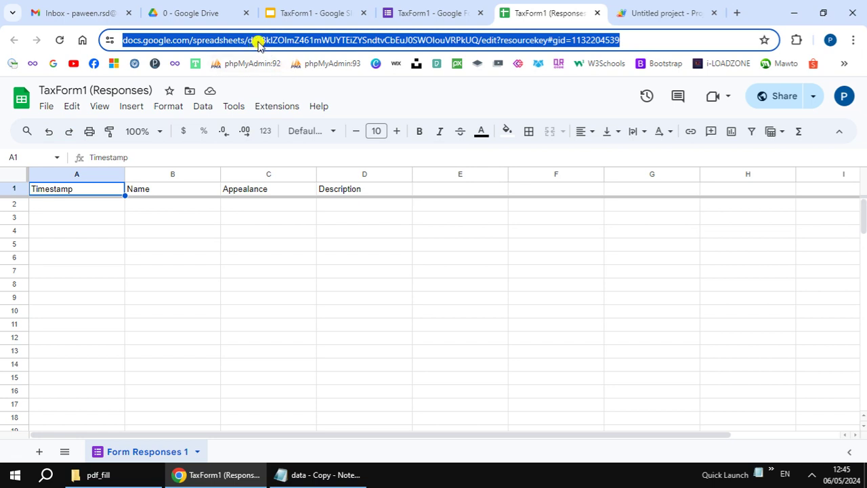
{"action": "left_click", "coordinate": [258, 41]}
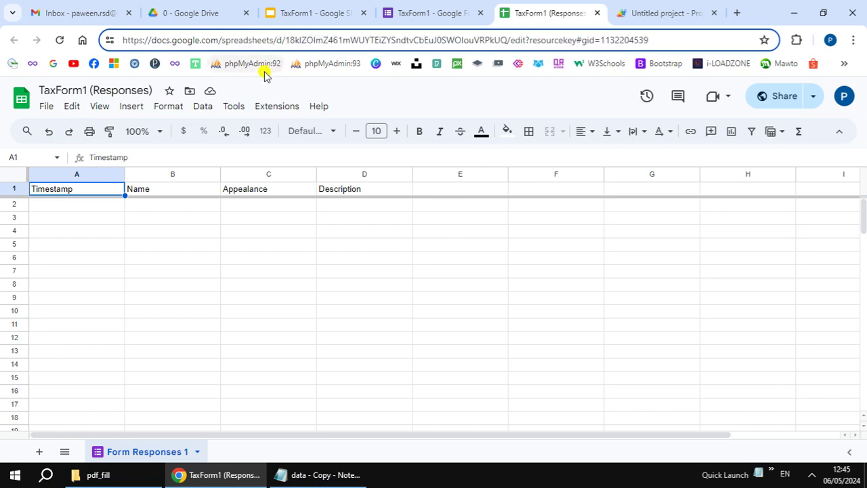
{"action": "key", "text": "shift+Right"}
{"action": "key", "text": "shift+Right"}
{"action": "key", "text": "shift+Right"}
{"action": "key", "text": "shift+Right"}
{"action": "key", "text": "shift+Right"}
{"action": "key", "text": "shift+Right"}
{"action": "key", "text": "shift+Right"}
{"action": "key", "text": "shift+Right"}
{"action": "key", "text": "shift+Right"}
{"action": "key", "text": "shift+Right"}
{"action": "key", "text": "shift+Right"}
{"action": "key", "text": "shift+Right"}
{"action": "key", "text": "shift+Right"}
{"action": "key", "text": "shift+Right"}
{"action": "key", "text": "shift+Right"}
{"action": "key", "text": "shift+Right"}
{"action": "key", "text": "shift+Right"}
{"action": "key", "text": "shift+Right"}
{"action": "key", "text": "shift+Right"}
{"action": "key", "text": "shift+Right"}
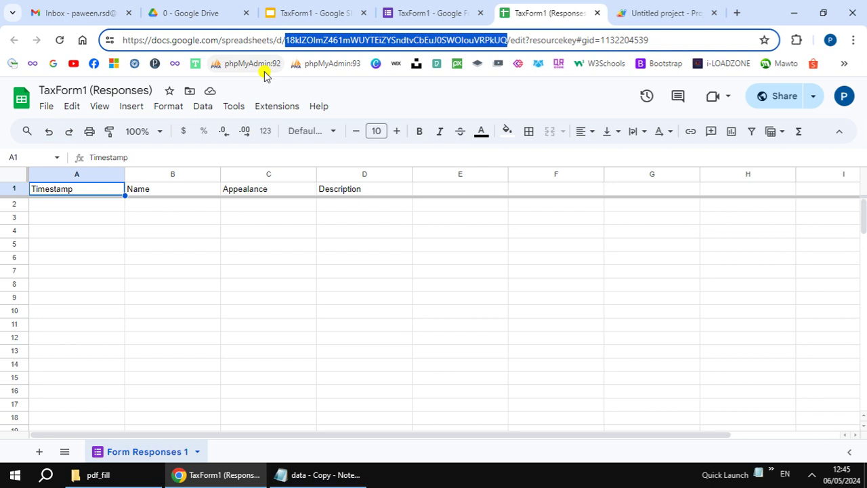
{"action": "left_click", "coordinate": [671, 12]}
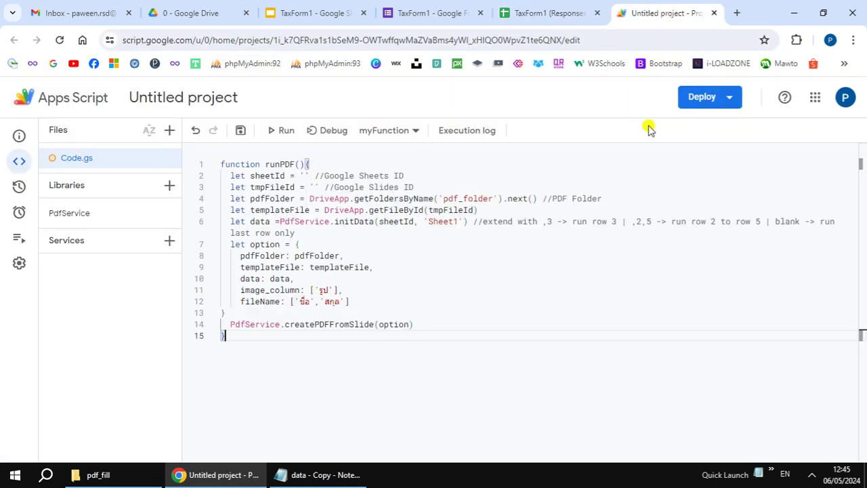
{"action": "left_click", "coordinate": [306, 175]}
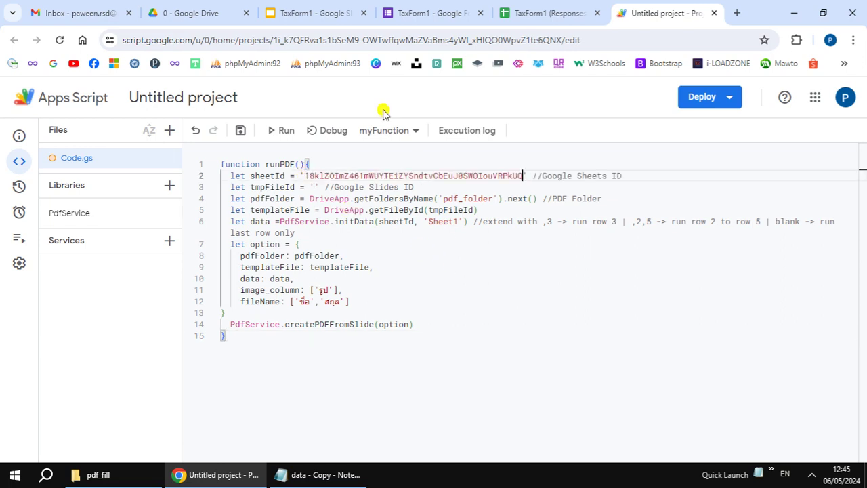
Step: Paste the TaxForm1 Slides template's ID from its URL into tmpFileId
{"action": "left_click", "coordinate": [317, 15]}
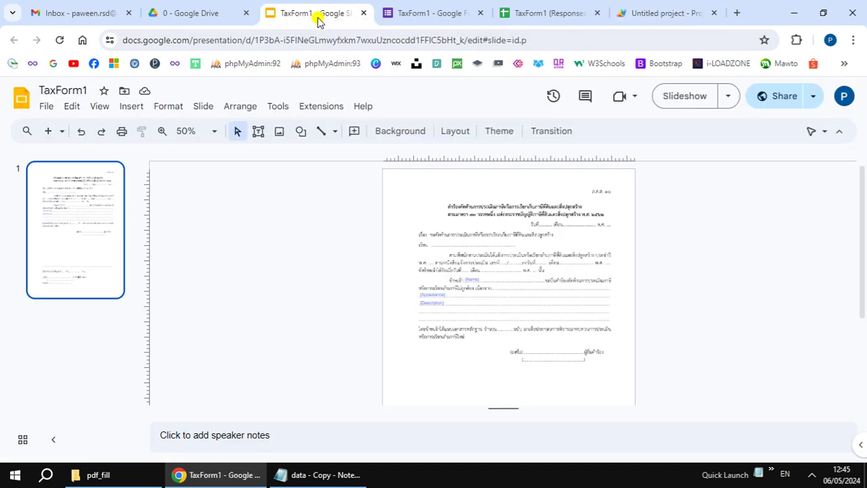
{"action": "left_click", "coordinate": [258, 41]}
{"action": "left_click", "coordinate": [251, 39]}
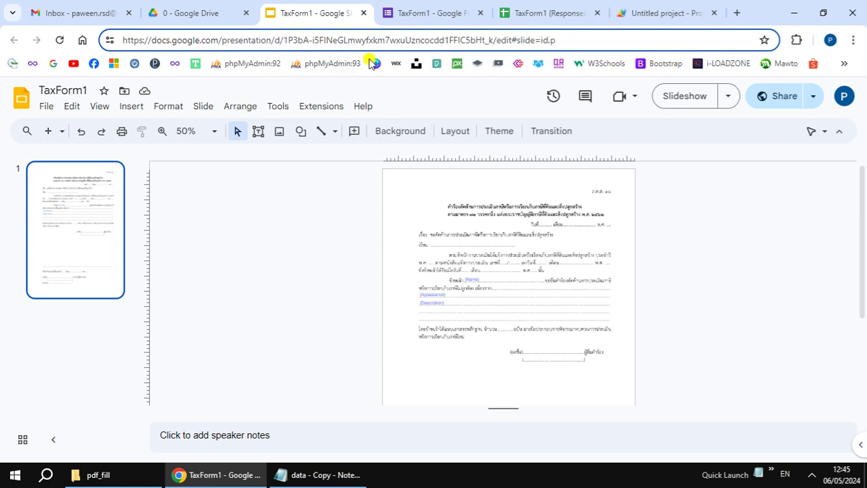
{"action": "double_click", "coordinate": [492, 41]}
{"action": "key", "text": "ctrl+c"}
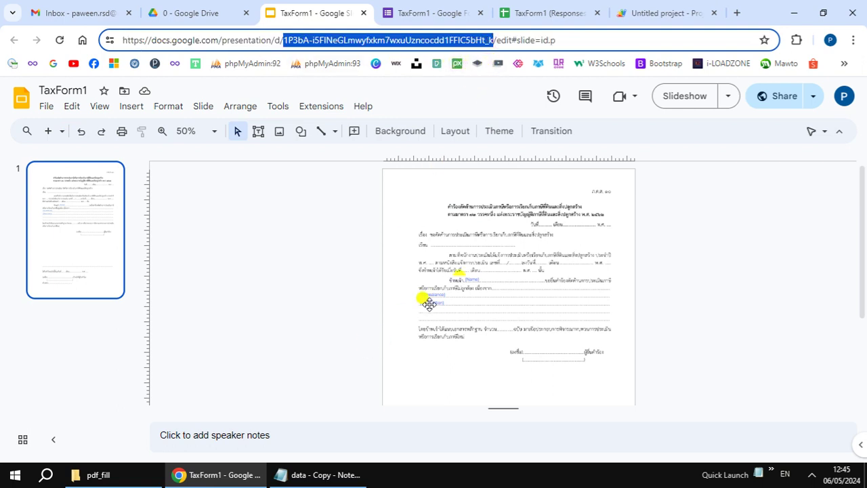
{"action": "left_click", "coordinate": [641, 19]}
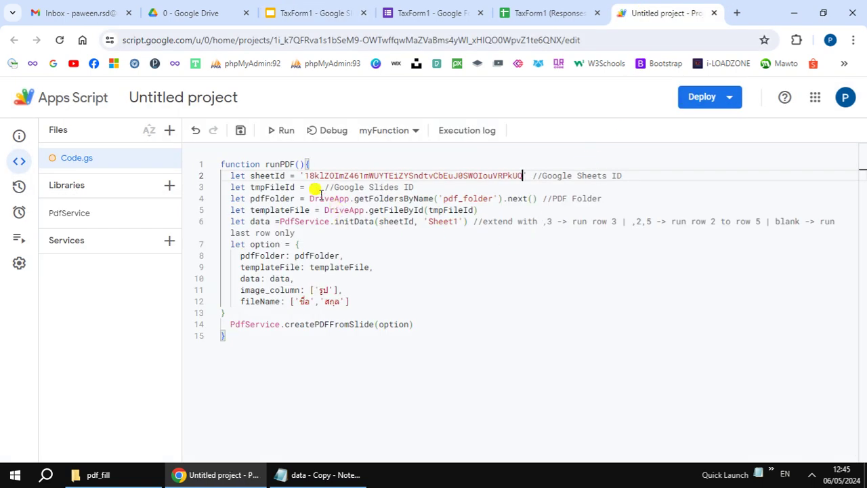
{"action": "left_click", "coordinate": [314, 187]}
{"action": "key", "text": "ctrl+v"}
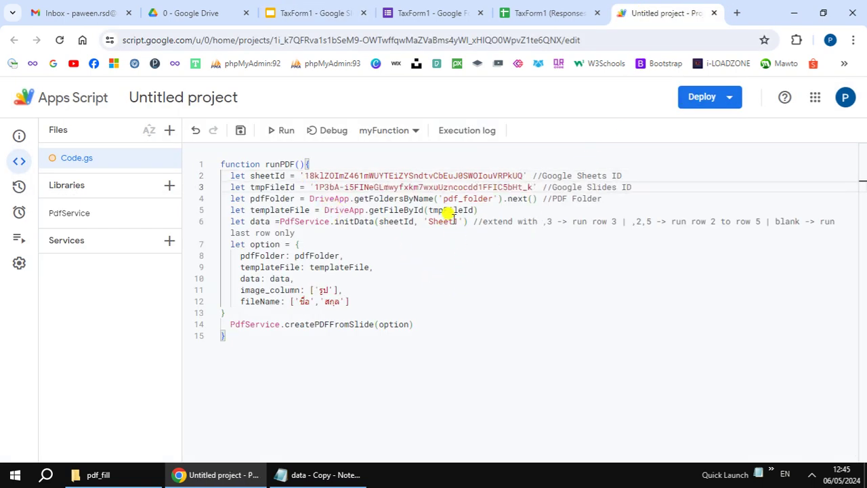
{"action": "left_click_drag", "start_coordinate": [444, 198], "coordinate": [488, 198]}
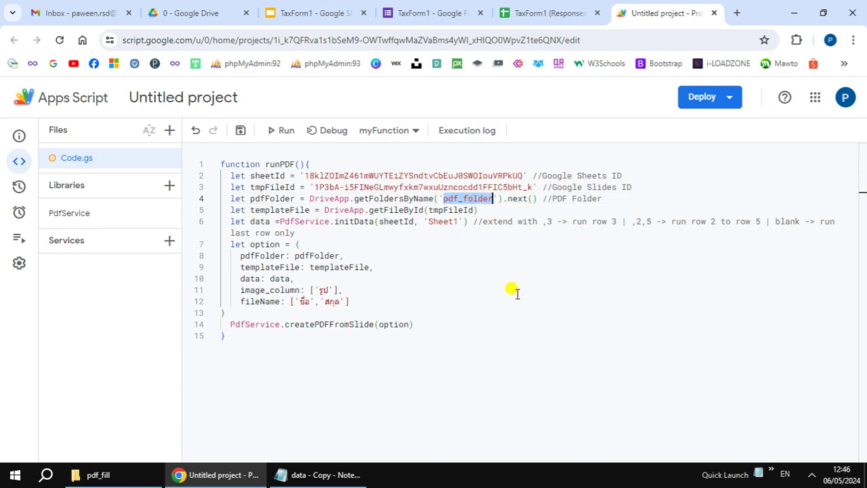
Step: Create a new folder named pdf_folder in the Drive folder holding the TaxForm1 files
{"action": "left_click", "coordinate": [204, 15]}
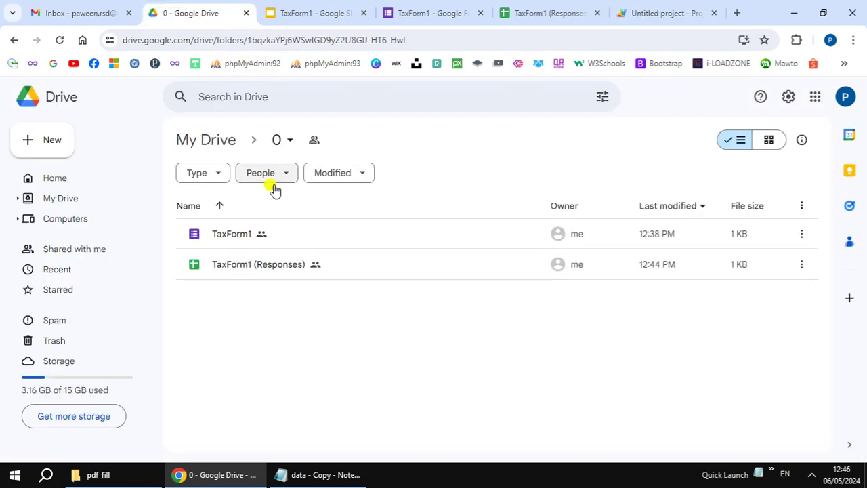
{"action": "right_click", "coordinate": [310, 361]}
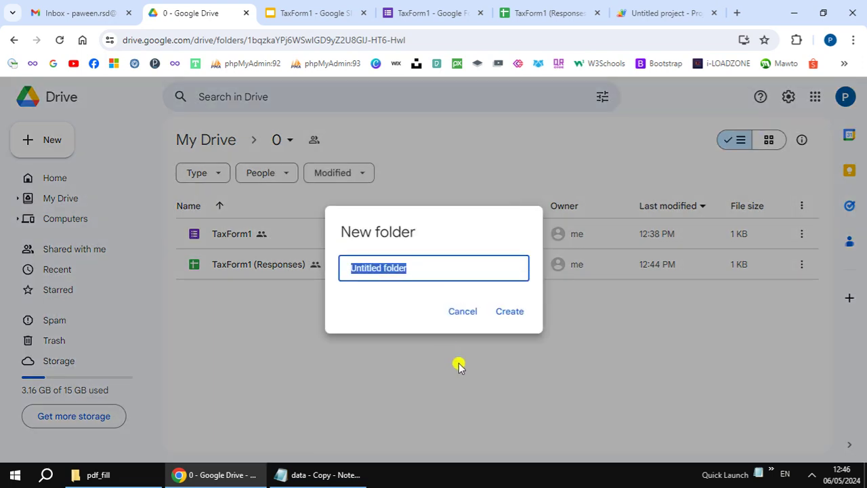
{"action": "type", "text": "pdf_folder"}
{"action": "left_click", "coordinate": [511, 310]}
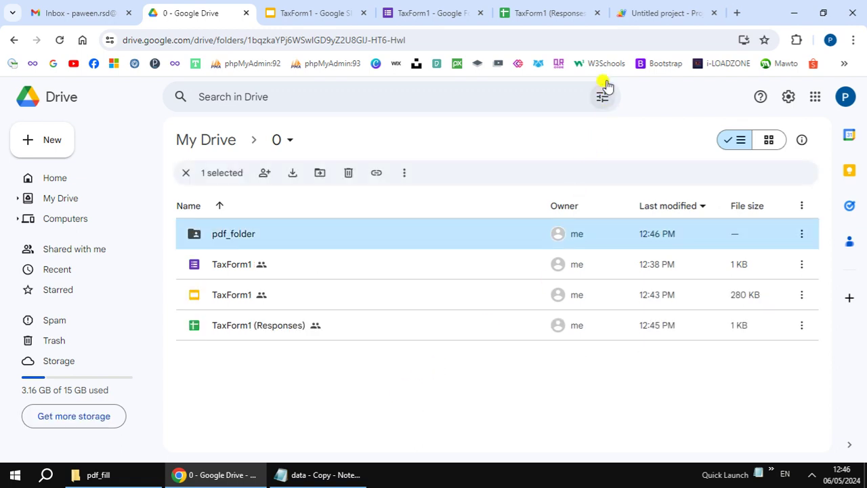
{"action": "left_click", "coordinate": [644, 13]}
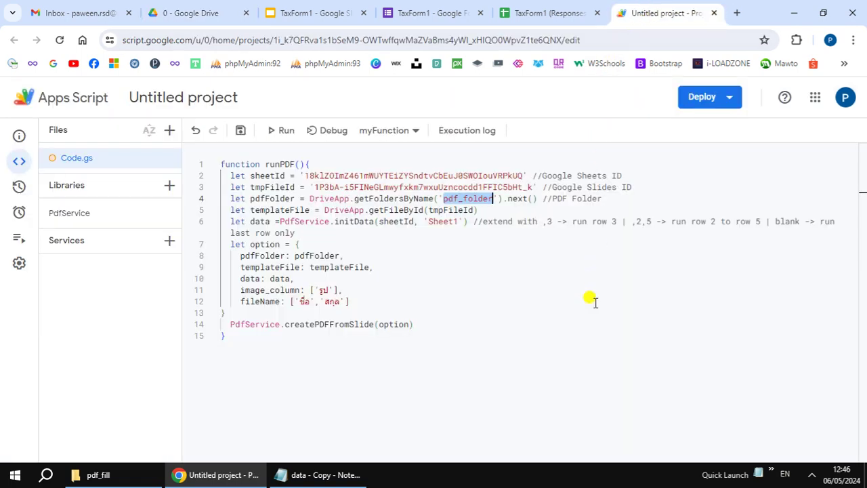
Step: Copy the 'Form Responses 1' tab name and paste it over 'Sheet1' on line 6 of the script
{"action": "left_click", "coordinate": [530, 14]}
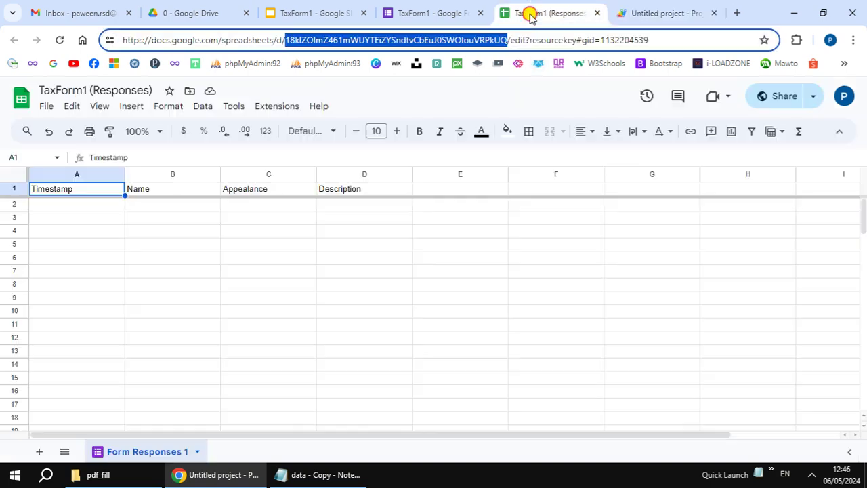
{"action": "right_click", "coordinate": [156, 452]}
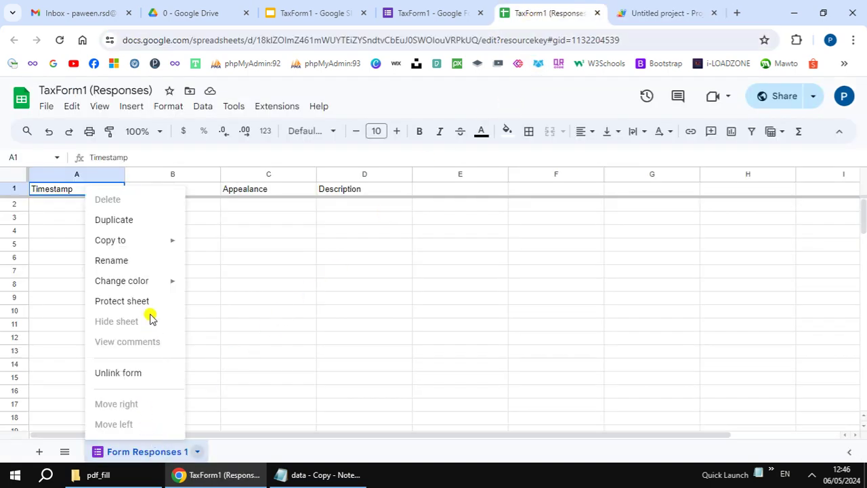
{"action": "left_click", "coordinate": [142, 262]}
{"action": "key", "text": "ctrl+c"}
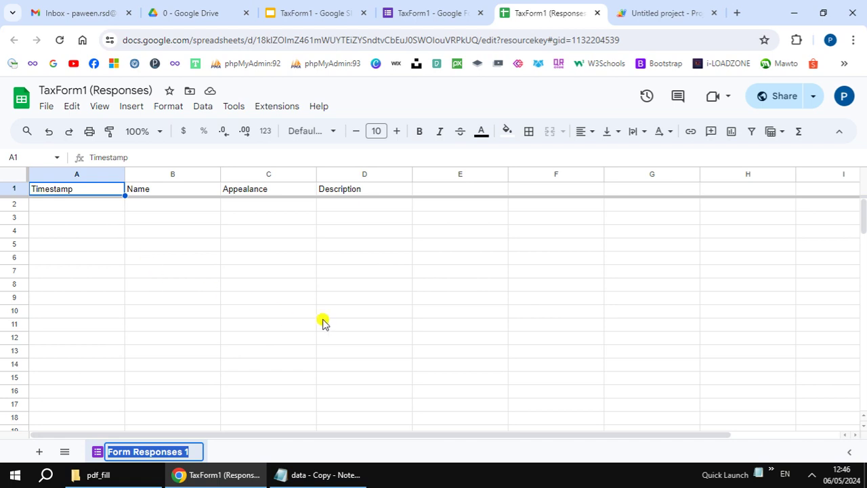
{"action": "left_click", "coordinate": [643, 15]}
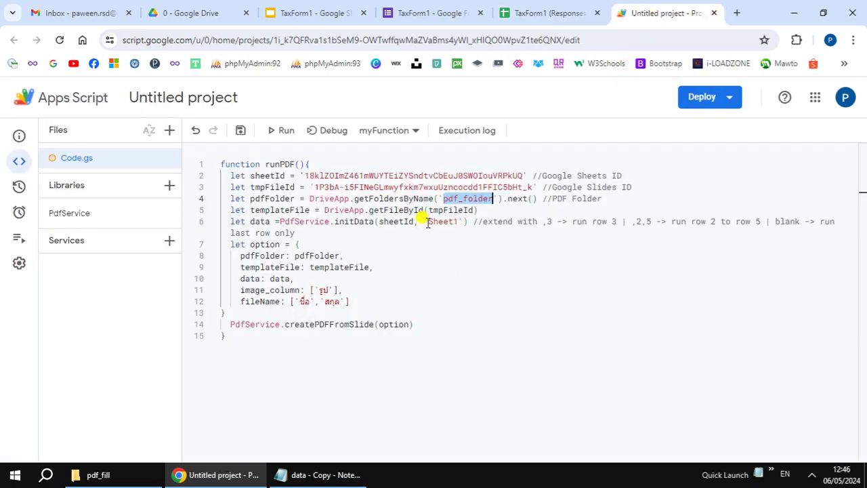
{"action": "left_click_drag", "start_coordinate": [427, 223], "coordinate": [458, 222]}
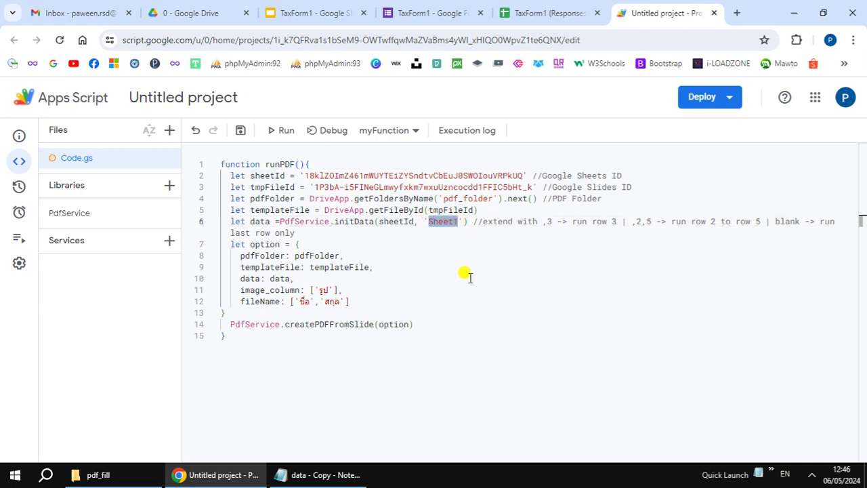
{"action": "key", "text": "ctrl+v"}
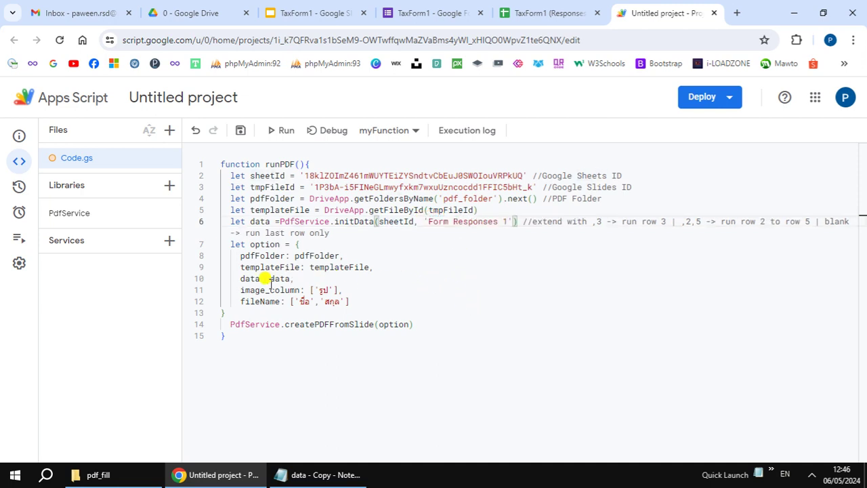
Step: Move to the image_column option on line 11 to comment it out
{"action": "left_click", "coordinate": [238, 290]}
{"action": "key", "text": "ctrl+shift+Right"}
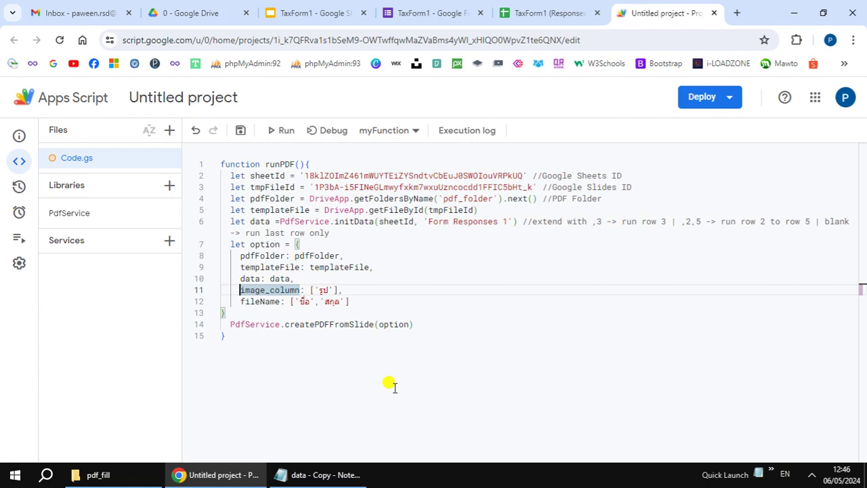
{"action": "key", "text": "Left"}
Step: Comment out image_column with //, then replace the first Thai fileName label with Name
{"action": "type", "text": "//"}
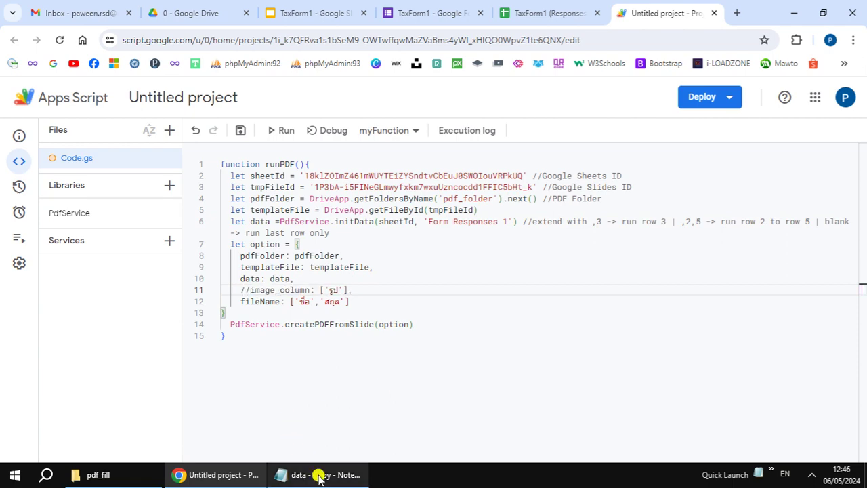
{"action": "left_click", "coordinate": [305, 474]}
{"action": "scroll", "coordinate": [238, 168], "scroll_direction": "up", "scroll_amount": 3}
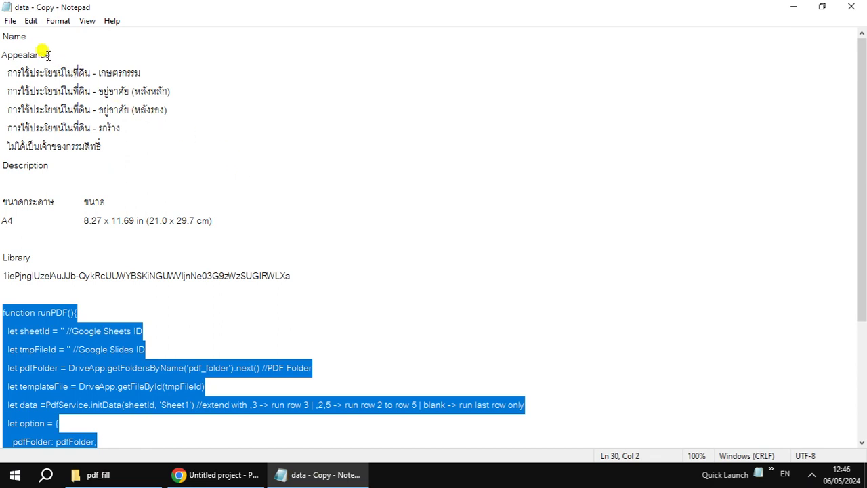
{"action": "double_click", "coordinate": [11, 34]}
{"action": "key", "text": "ctrl+c"}
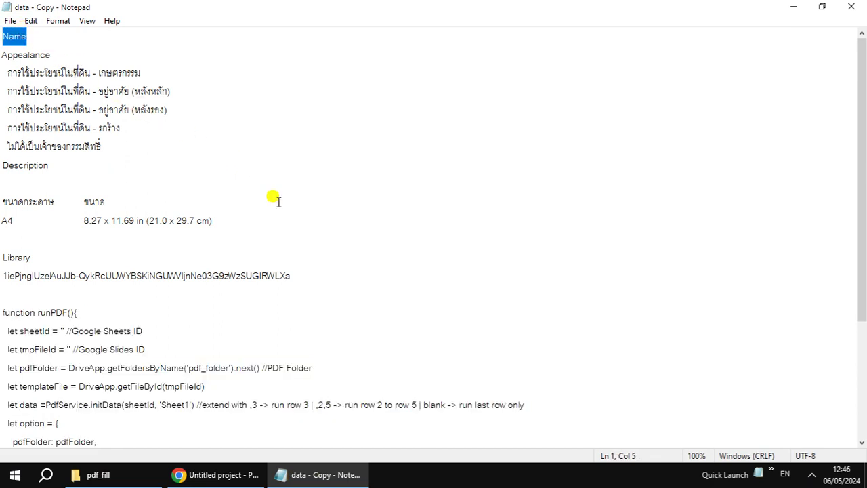
{"action": "left_click", "coordinate": [300, 482]}
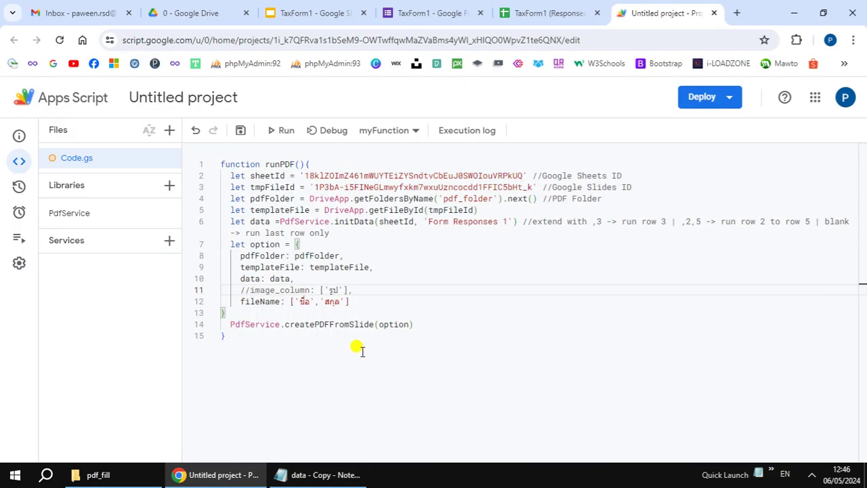
{"action": "left_click", "coordinate": [299, 301]}
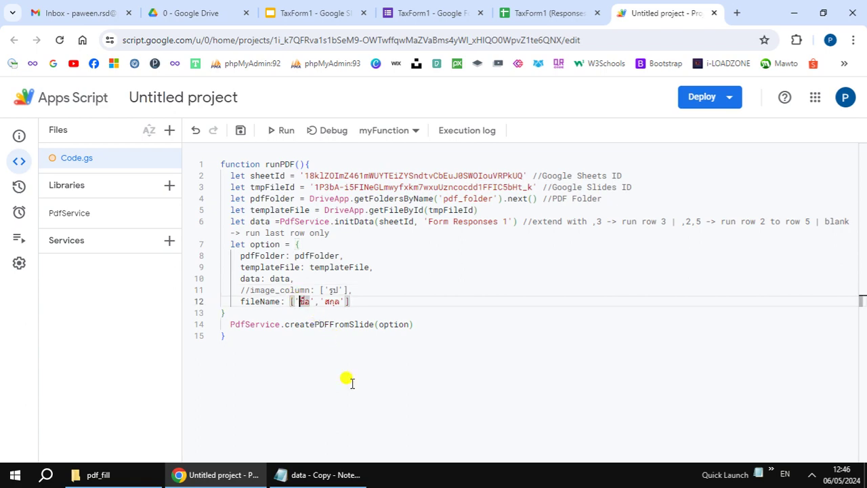
{"action": "key", "text": "shift+Right"}
{"action": "key", "text": "shift+Right"}
{"action": "key", "text": "ctrl+v"}
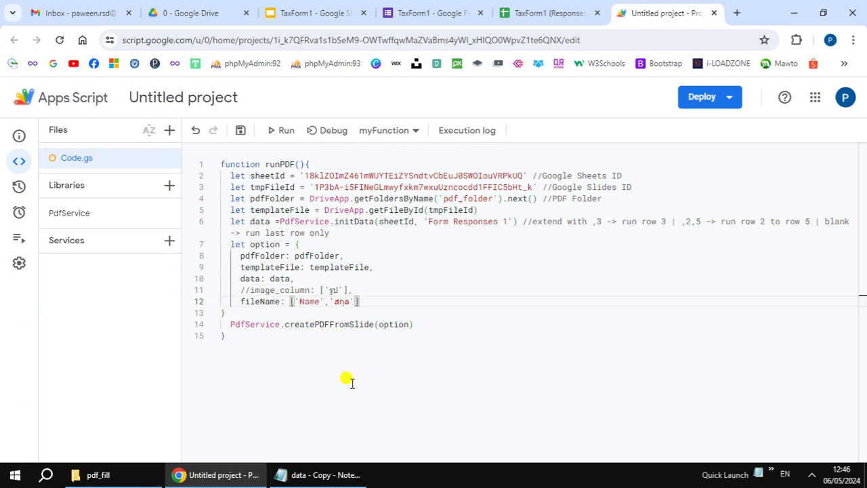
Step: Replace the second Thai fileName label on line 12 with Appealance
{"action": "left_click", "coordinate": [319, 474]}
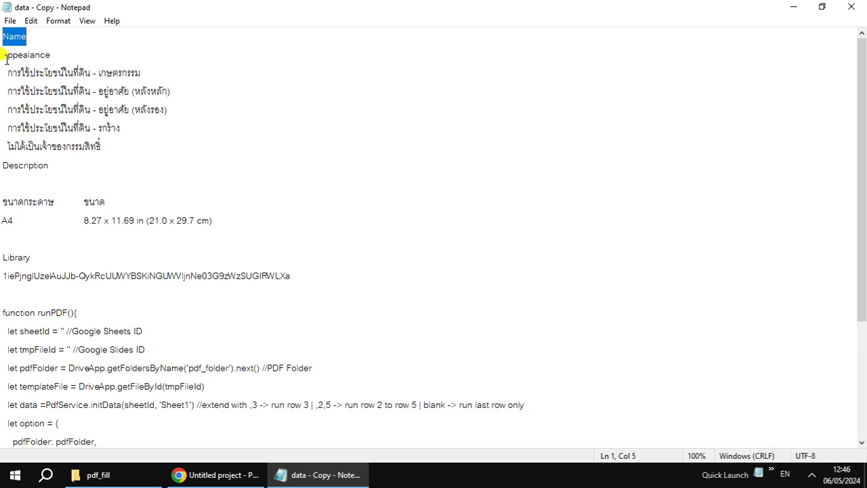
{"action": "left_click_drag", "start_coordinate": [3, 55], "coordinate": [51, 55]}
{"action": "key", "text": "ctrl+c"}
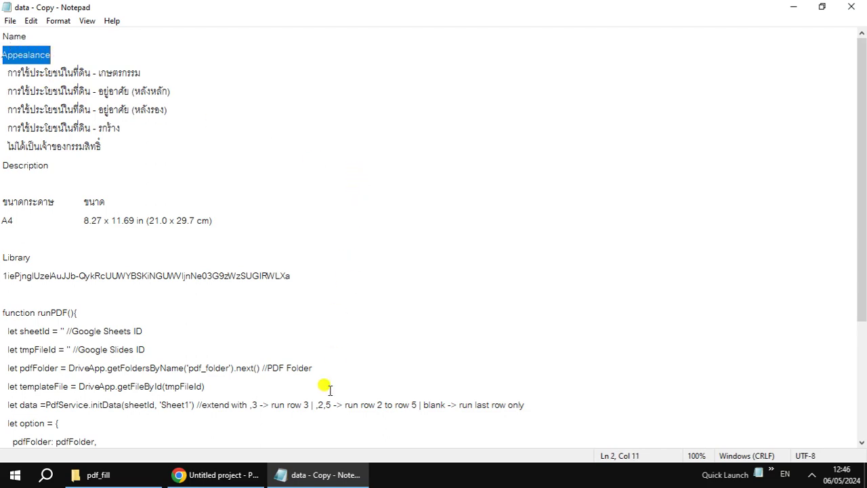
{"action": "left_click", "coordinate": [310, 474]}
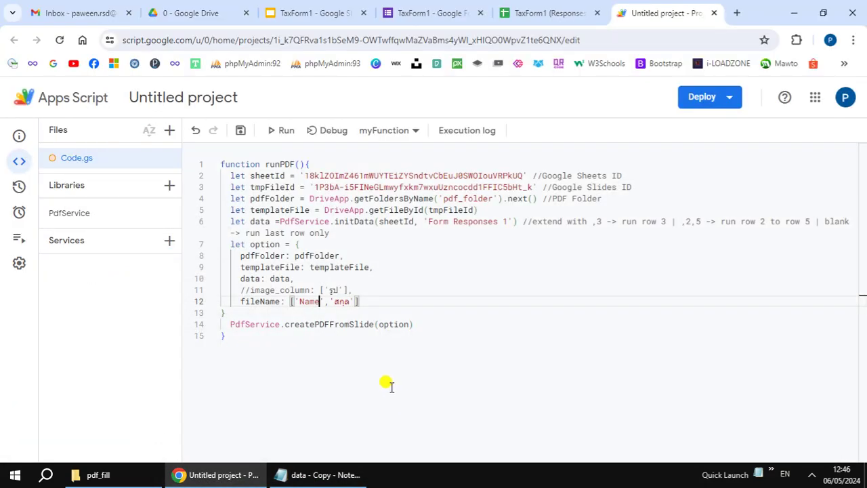
{"action": "double_click", "coordinate": [336, 302]}
{"action": "key", "text": "ctrl+v"}
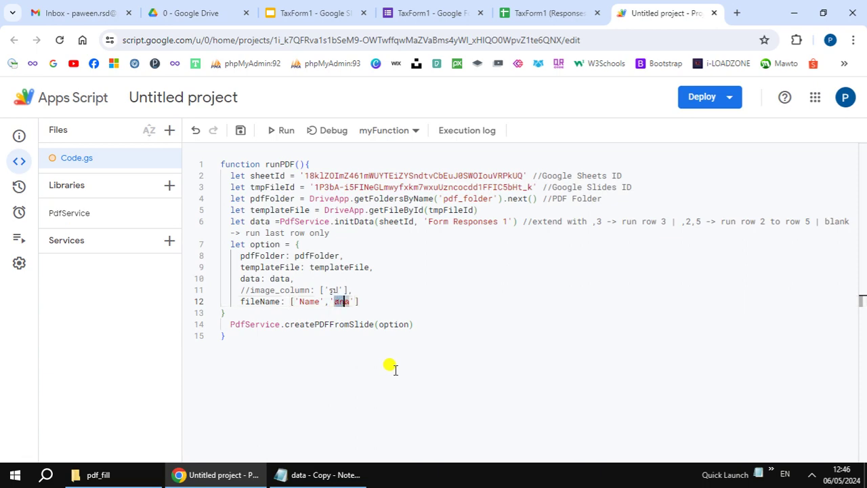
{"action": "key", "text": "ctrl+v"}
Step: Add Description as the third fileName part, copied from the notes
{"action": "left_click", "coordinate": [333, 472]}
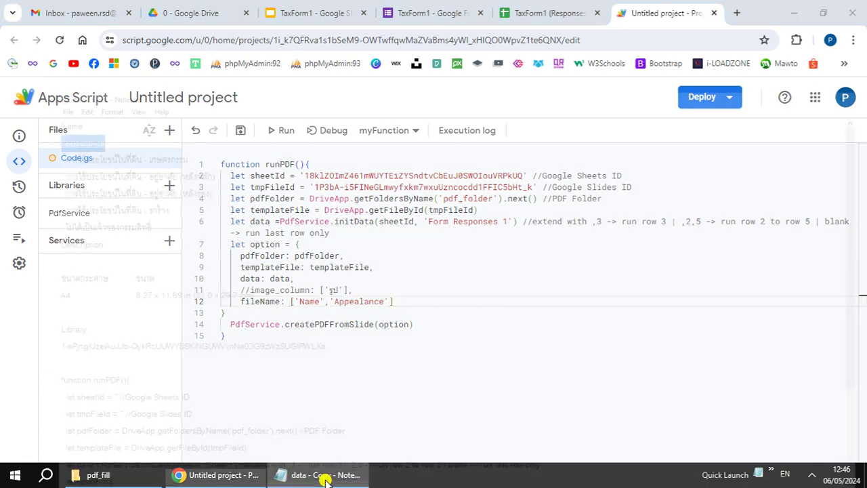
{"action": "left_click_drag", "start_coordinate": [2, 166], "coordinate": [45, 167]}
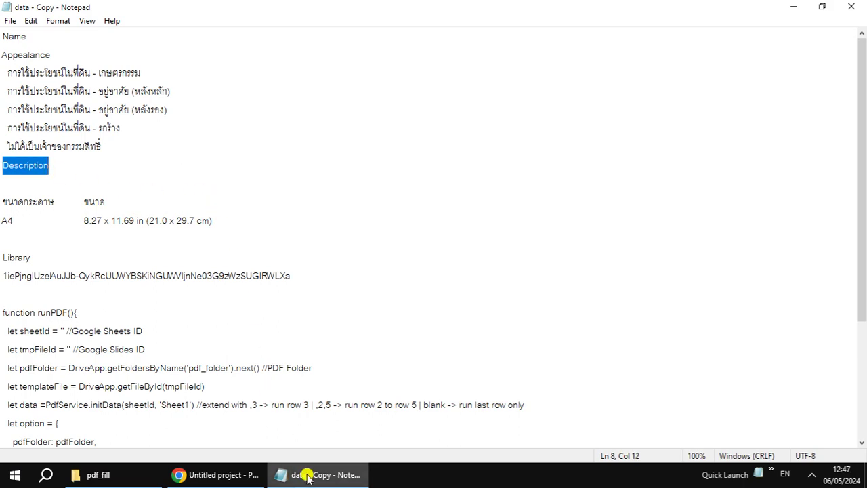
{"action": "left_click", "coordinate": [284, 474]}
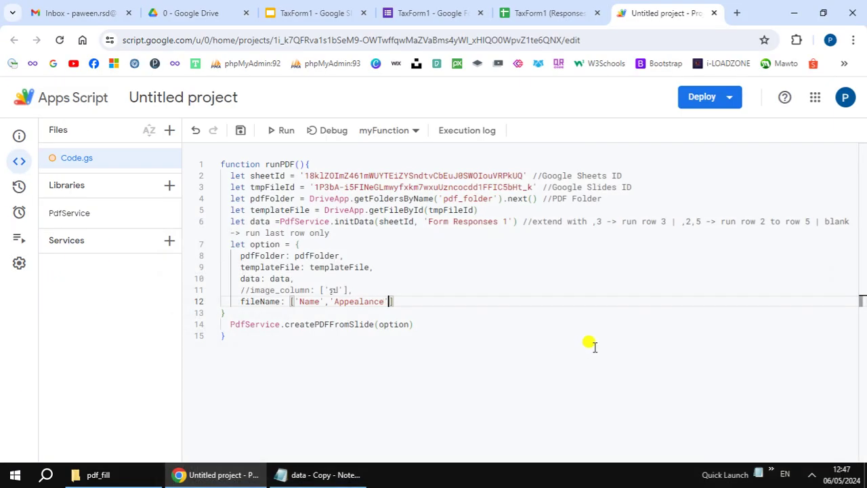
{"action": "type", "text": "''"}
{"action": "type", "text": "Description"}
Step: Rename the Apps Script project to TaxForm1, save it, and go to its Triggers page
{"action": "key", "text": "Down"}
{"action": "key", "text": "Down"}
{"action": "key", "text": "Down"}
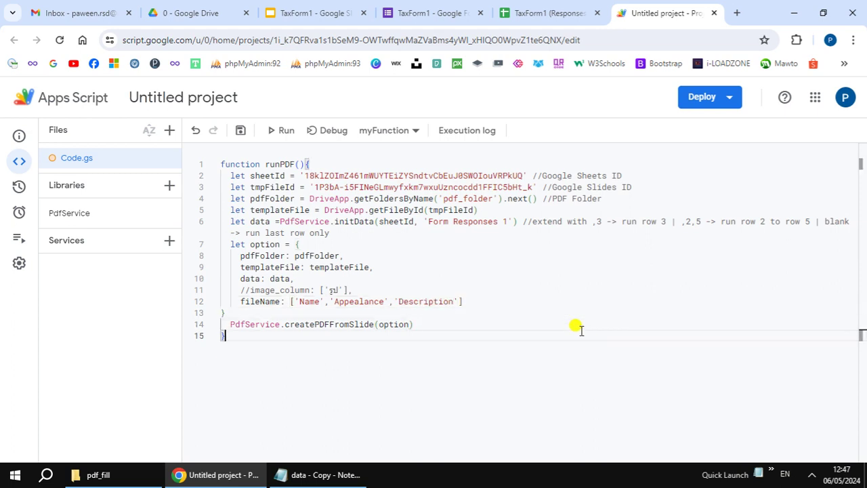
{"action": "left_click", "coordinate": [245, 101]}
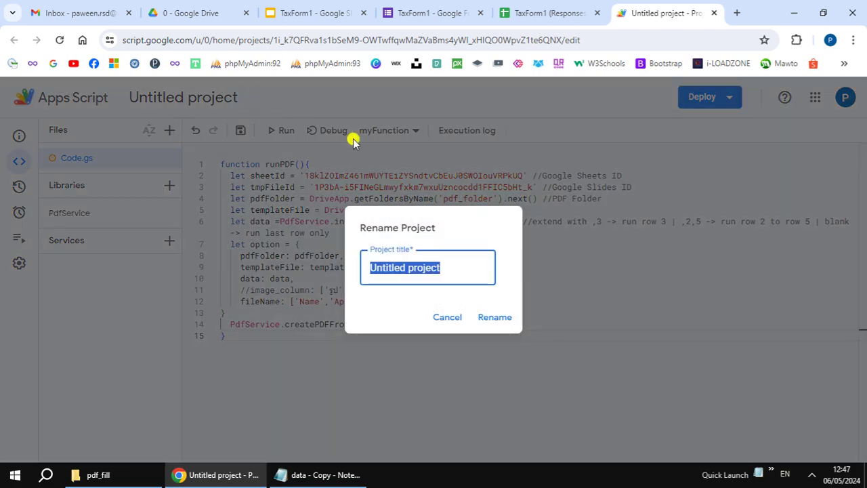
{"action": "type", "text": "Ta"}
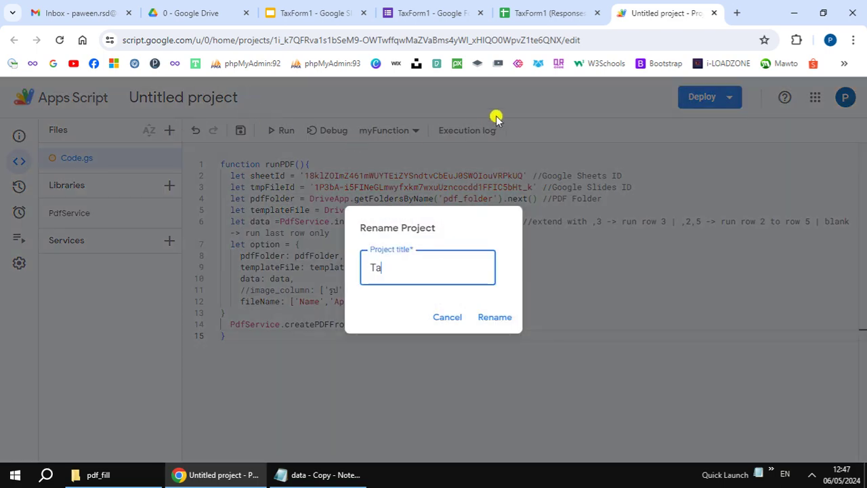
{"action": "type", "text": "xForm1"}
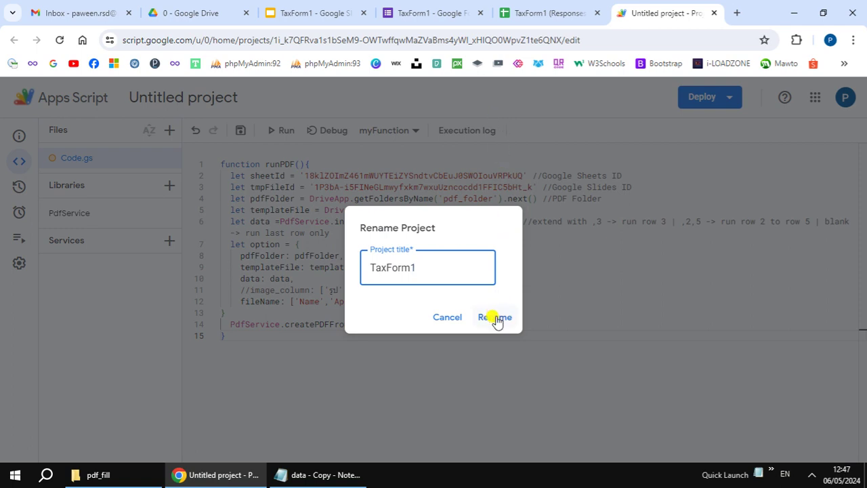
{"action": "left_click", "coordinate": [495, 318]}
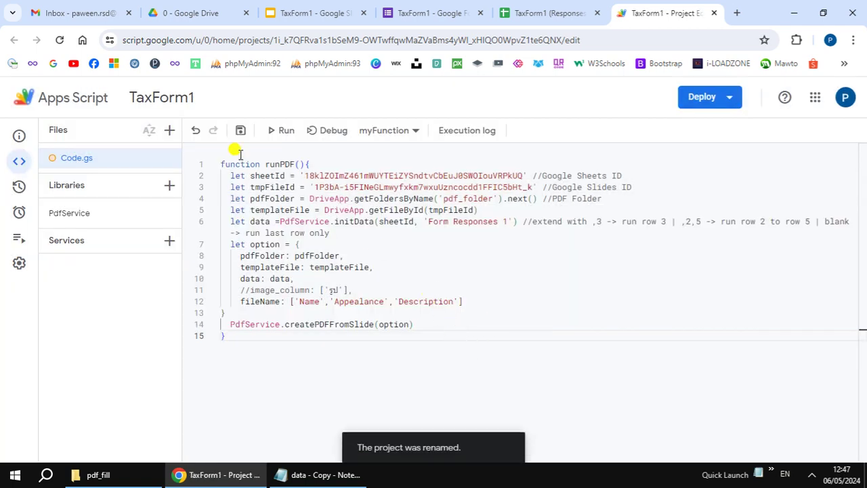
{"action": "left_click", "coordinate": [240, 130]}
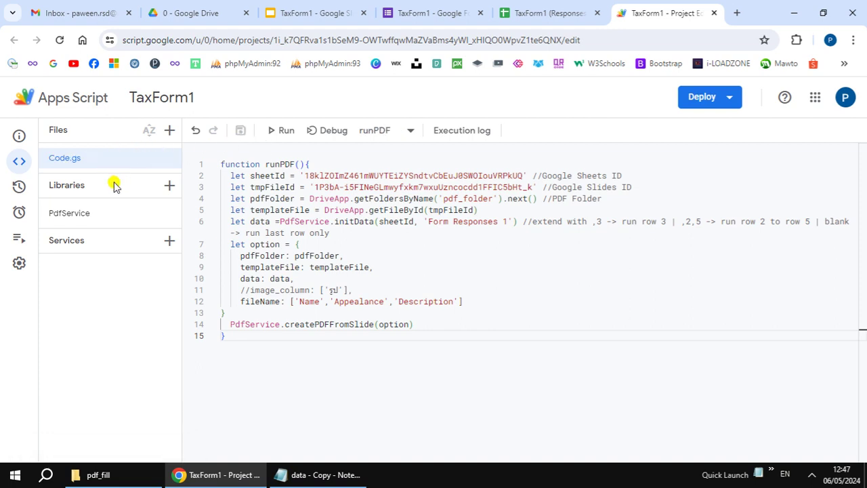
{"action": "left_click", "coordinate": [19, 213]}
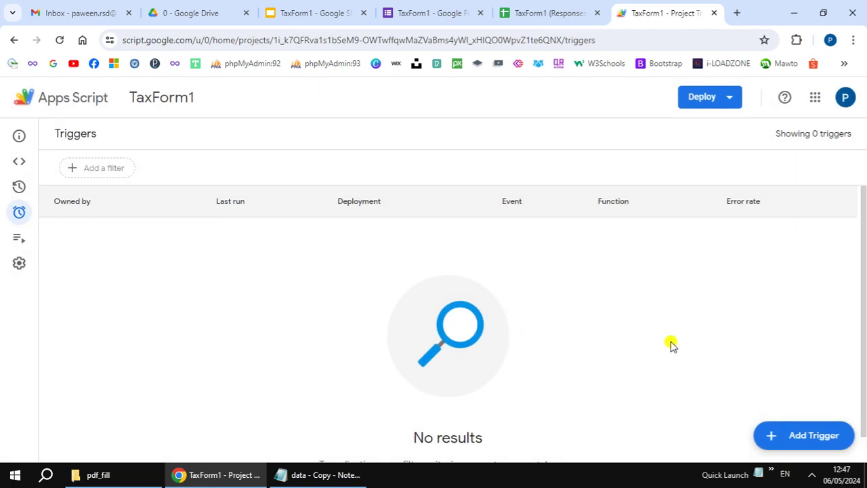
Step: Add and save a runPDF trigger: from spreadsheet, on form submit, notify failures immediately
{"action": "left_click", "coordinate": [770, 435]}
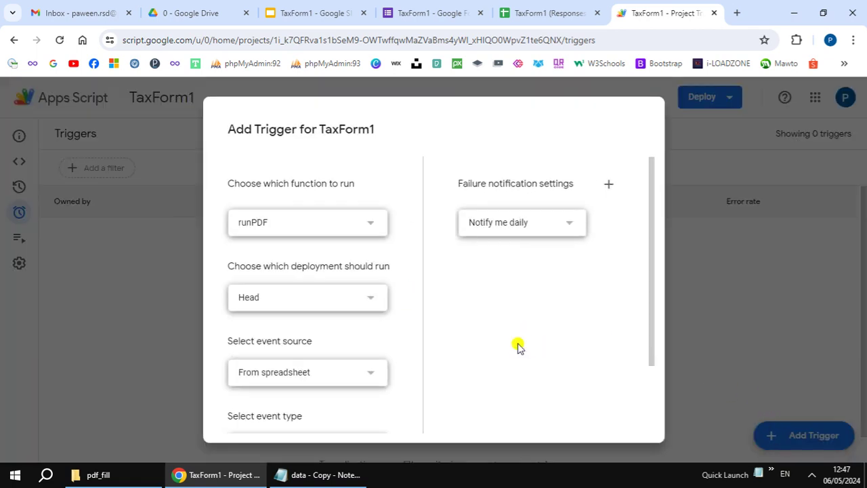
{"action": "left_click", "coordinate": [373, 224]}
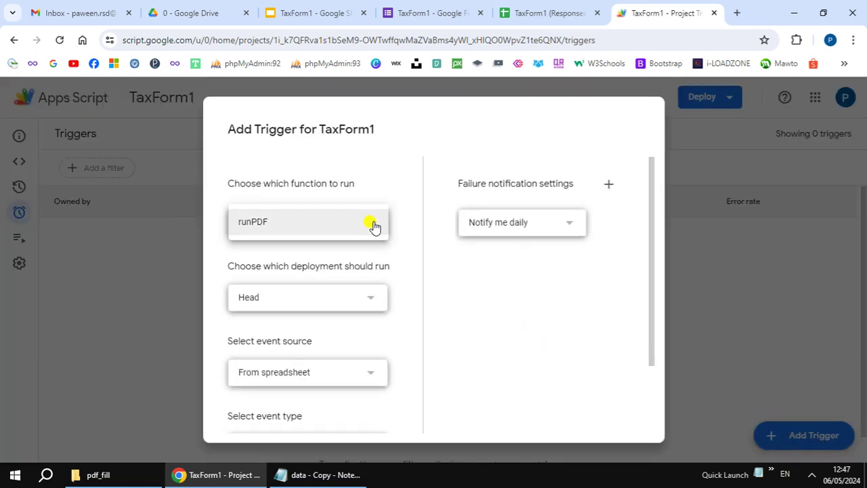
{"action": "left_click", "coordinate": [373, 224]}
{"action": "scroll", "coordinate": [492, 362], "scroll_direction": "down", "scroll_amount": 3}
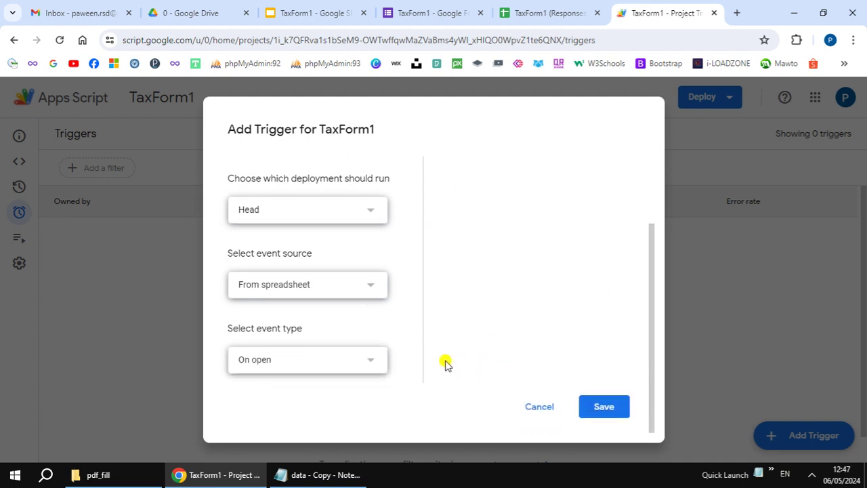
{"action": "left_click", "coordinate": [366, 364]}
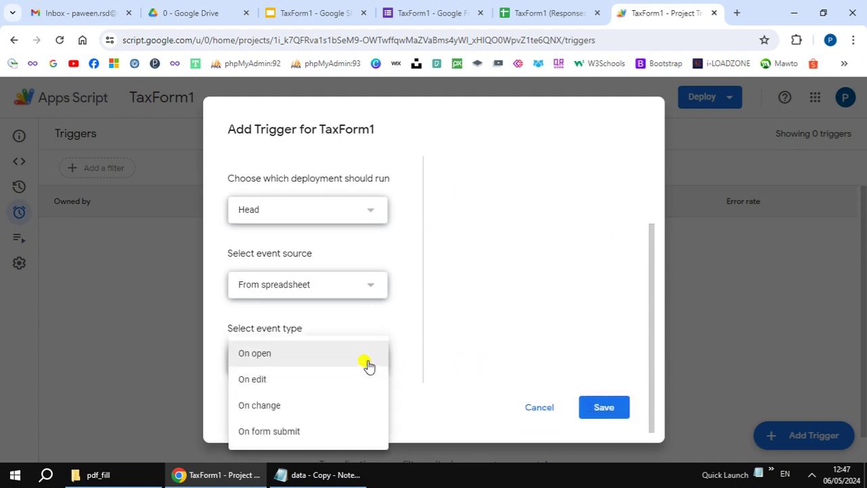
{"action": "left_click", "coordinate": [340, 430]}
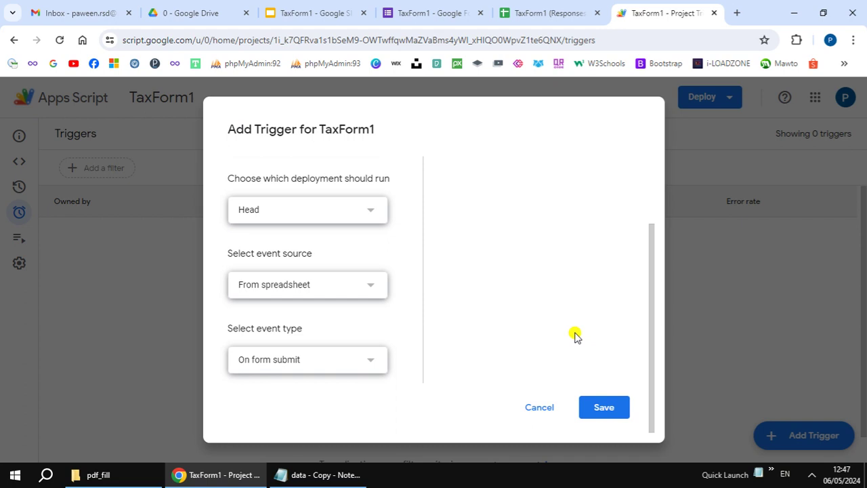
{"action": "scroll", "coordinate": [574, 335], "scroll_direction": "up", "scroll_amount": 3}
{"action": "left_click", "coordinate": [566, 222]}
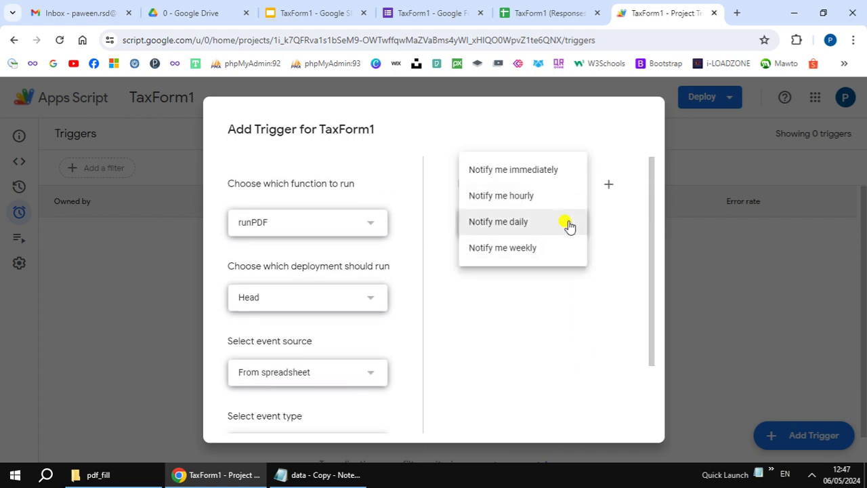
{"action": "left_click", "coordinate": [555, 176]}
{"action": "scroll", "coordinate": [602, 369], "scroll_direction": "down", "scroll_amount": 2}
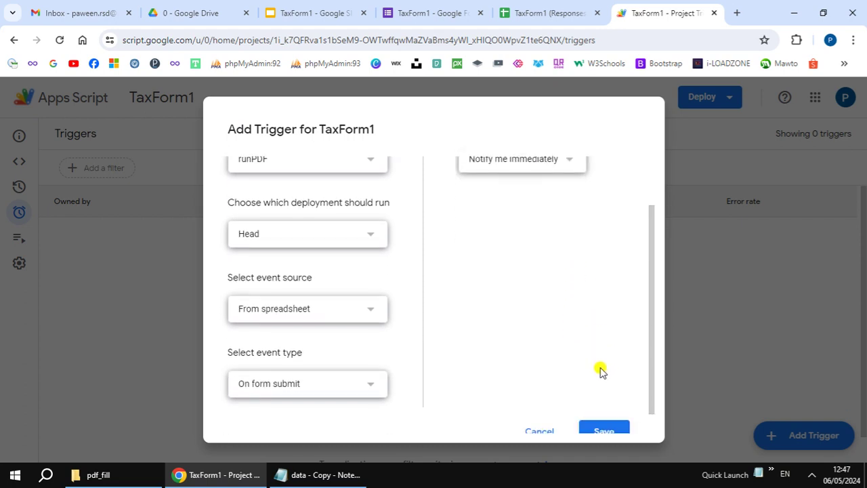
{"action": "left_click", "coordinate": [603, 406]}
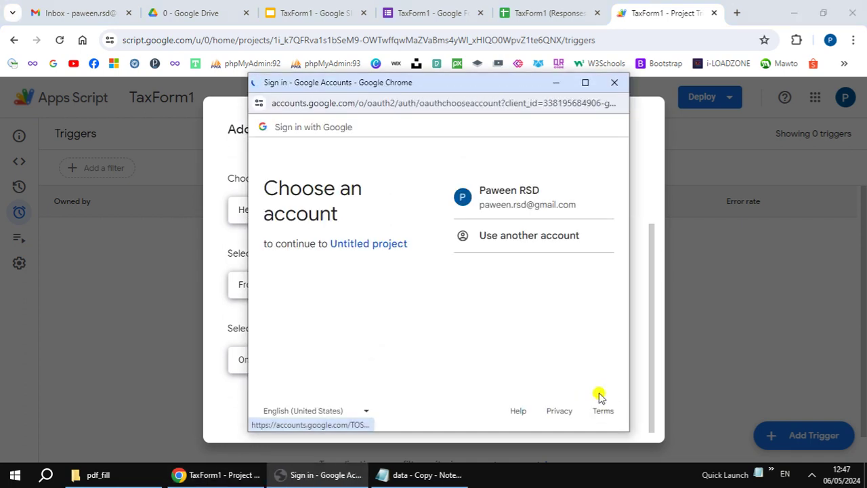
Step: Choose the Google account, proceed past the unverified-app warning, and allow the script access
{"action": "left_click", "coordinate": [515, 200]}
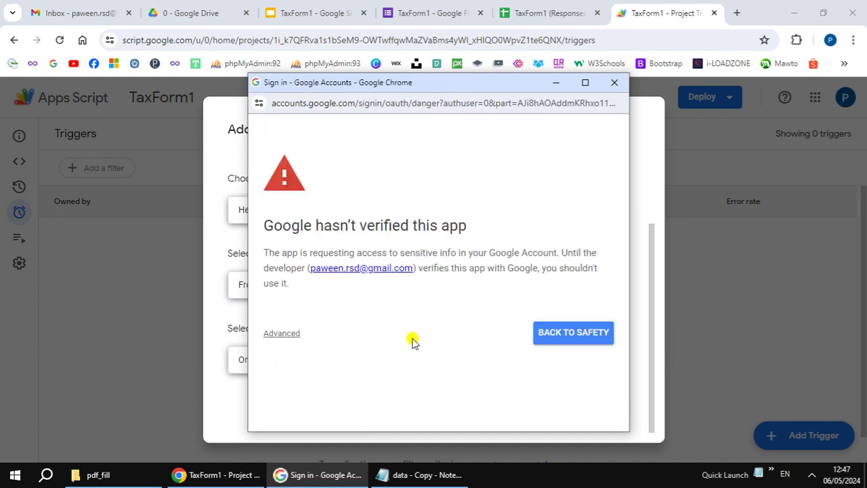
{"action": "left_click", "coordinate": [268, 334]}
{"action": "scroll", "coordinate": [485, 339], "scroll_direction": "down", "scroll_amount": 1}
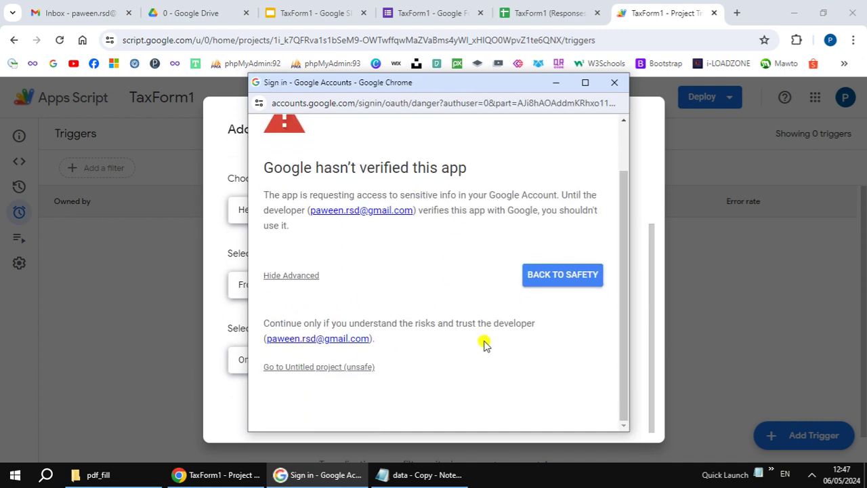
{"action": "left_click", "coordinate": [356, 366]}
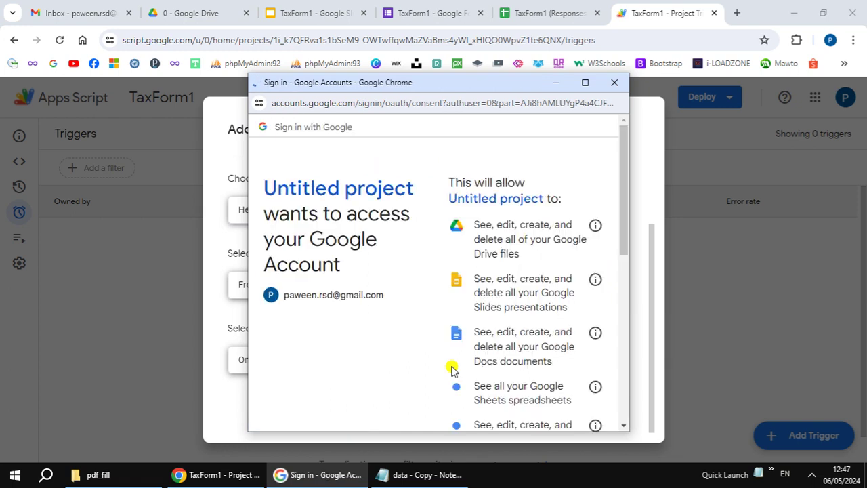
{"action": "scroll", "coordinate": [402, 369], "scroll_direction": "down", "scroll_amount": 2}
{"action": "scroll", "coordinate": [402, 369], "scroll_direction": "down", "scroll_amount": 5}
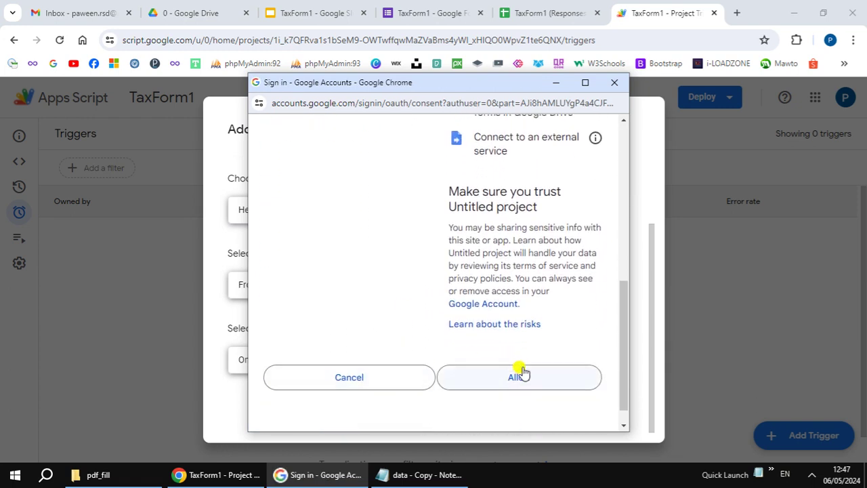
{"action": "left_click", "coordinate": [558, 377]}
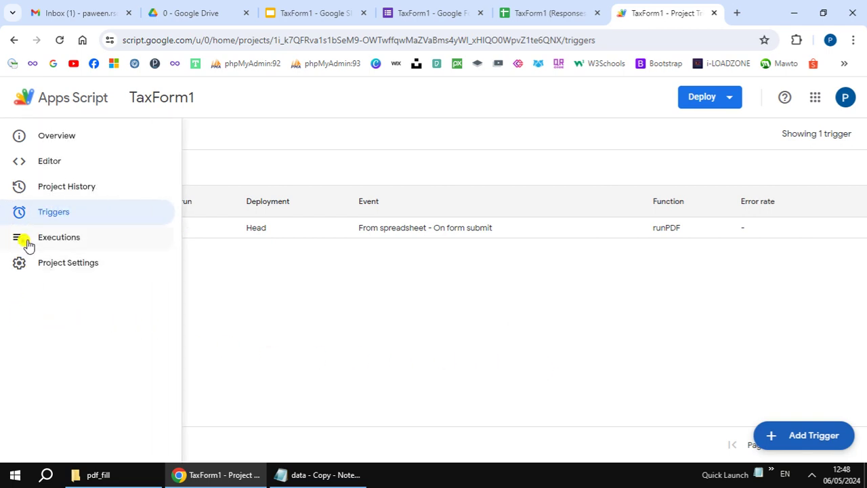
Step: Run runPDF until the execution log reports completion, then go to the TaxForm1 form
{"action": "left_click", "coordinate": [34, 159]}
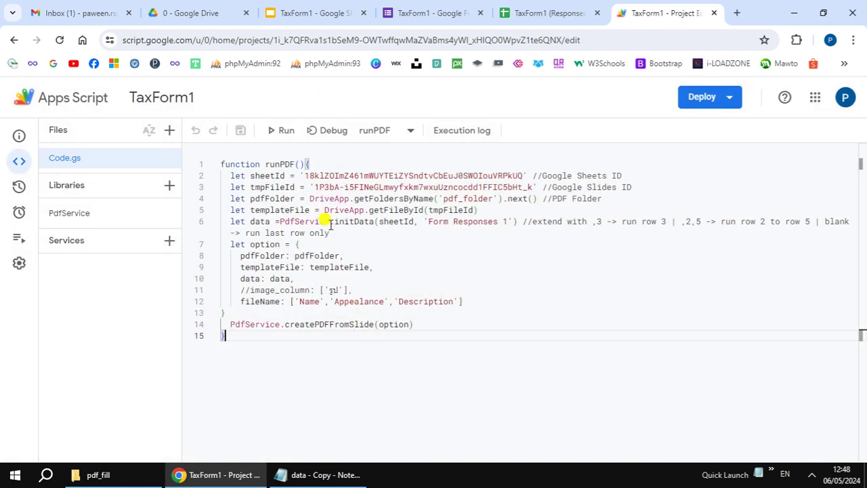
{"action": "left_click", "coordinate": [280, 130]}
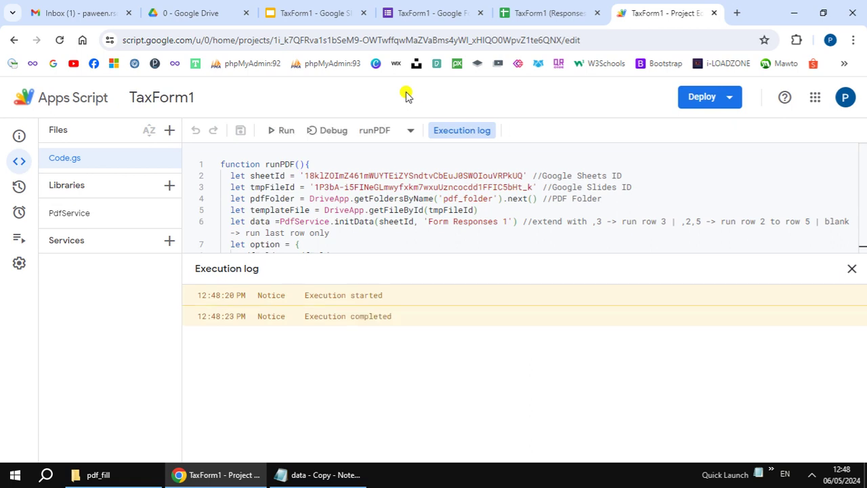
{"action": "left_click", "coordinate": [413, 11]}
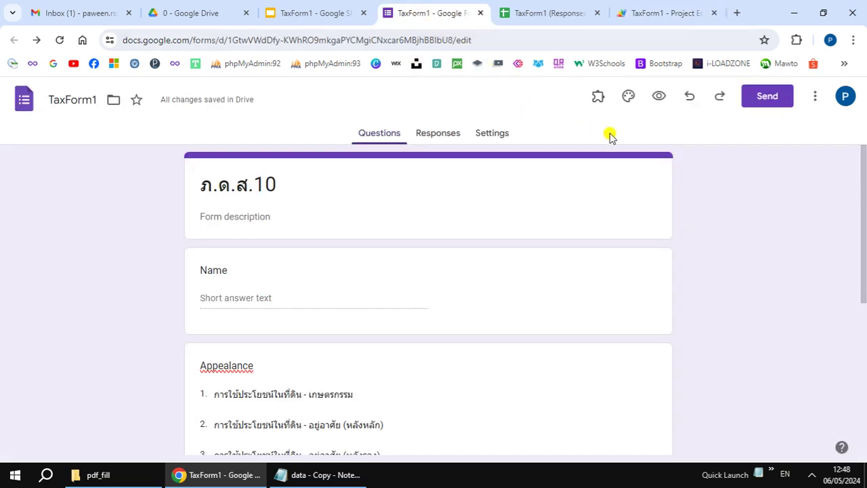
Step: Preview the form, enter the respondent's name in Thai, and pick the residential main-house Appealance option
{"action": "left_click", "coordinate": [658, 96]}
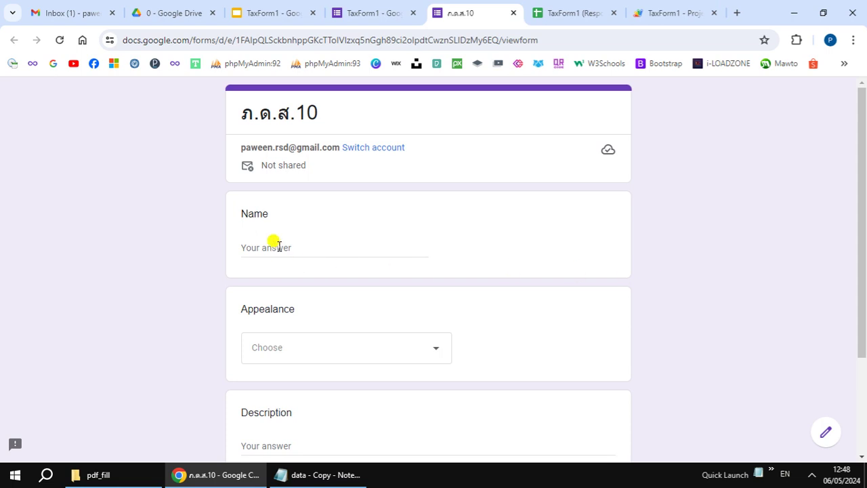
{"action": "left_click", "coordinate": [278, 246]}
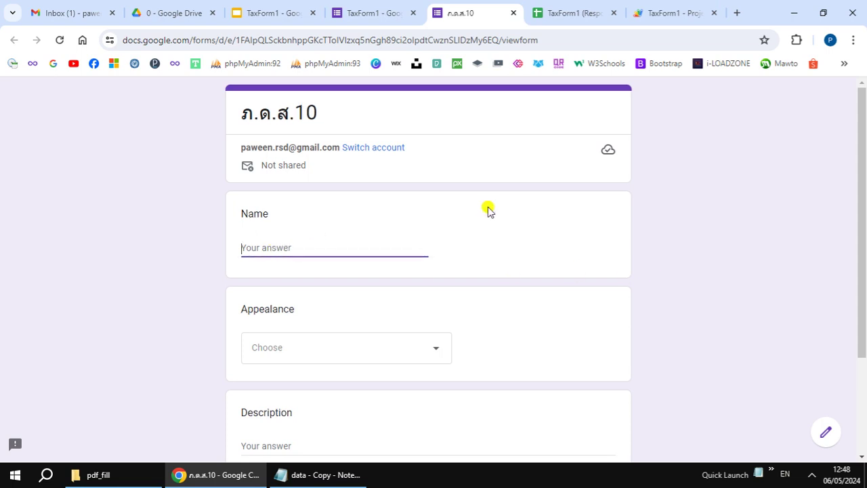
{"action": "key", "text": "grave"}
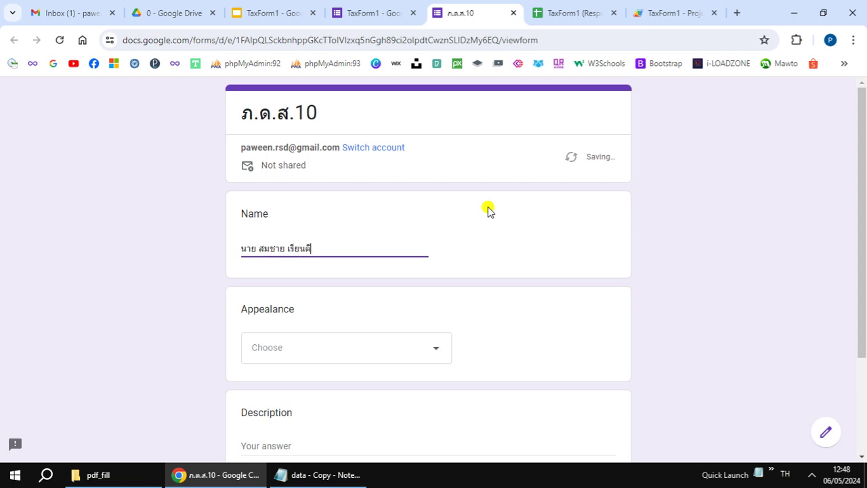
{"action": "scroll", "coordinate": [545, 242], "scroll_direction": "down", "scroll_amount": 3}
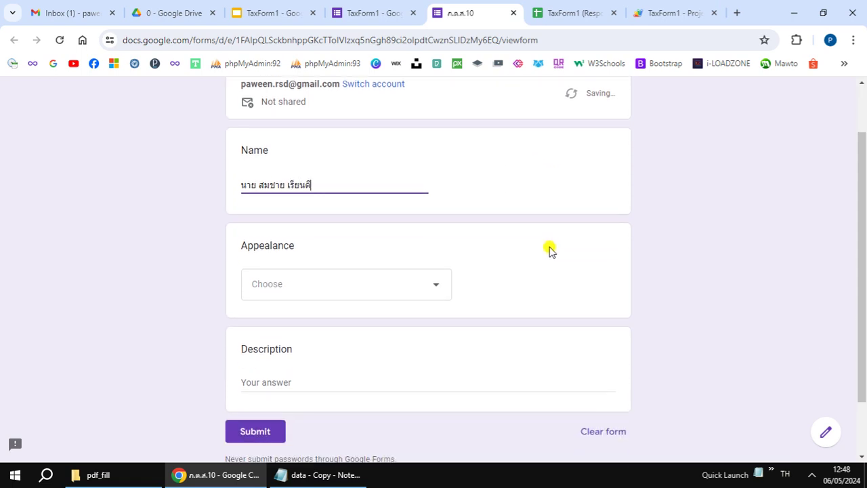
{"action": "left_click", "coordinate": [424, 226]}
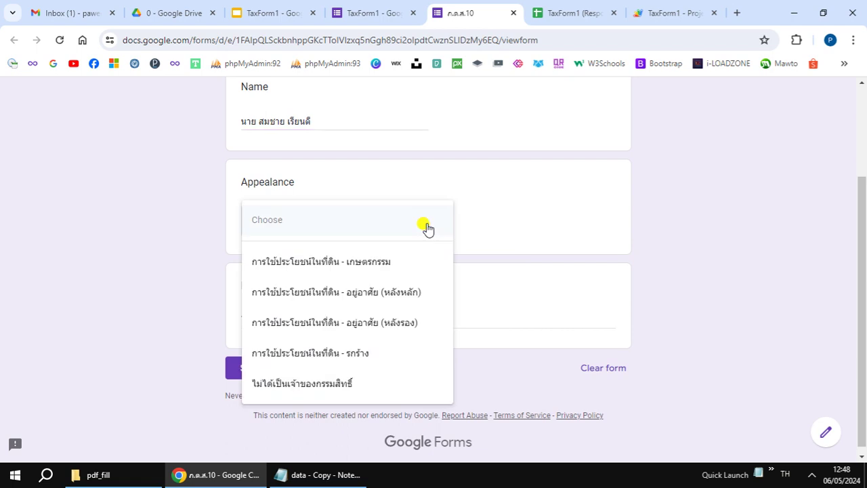
{"action": "left_click", "coordinate": [411, 293]}
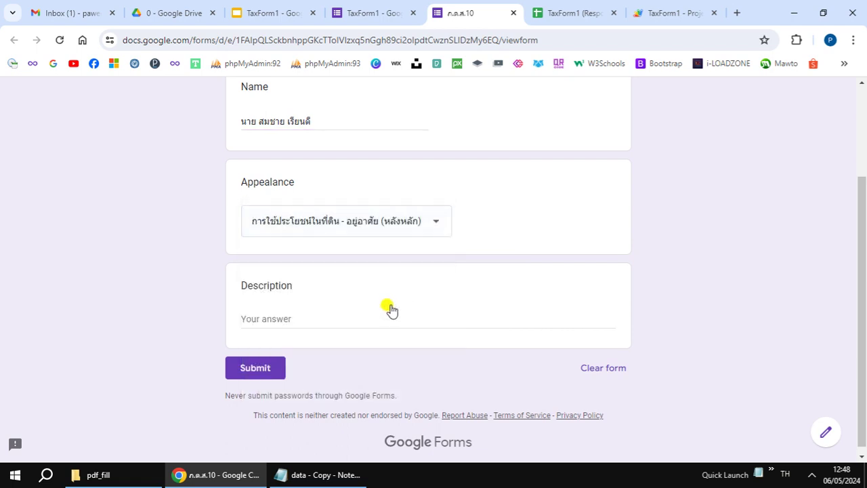
Step: Enter an address and phone number as the Description, submit, and open the responses sheet
{"action": "left_click", "coordinate": [377, 319]}
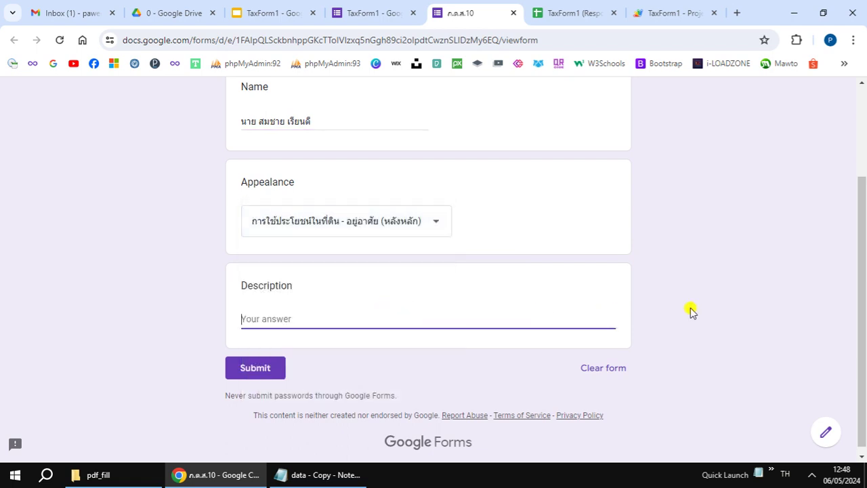
{"action": "type", "text": "ข"}
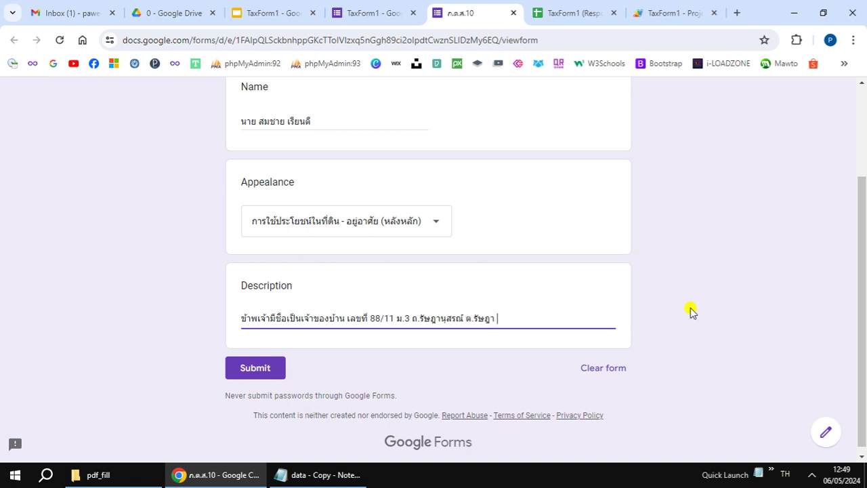
{"action": "type", "text": "ือง จ.ภูเก็ต 83000"}
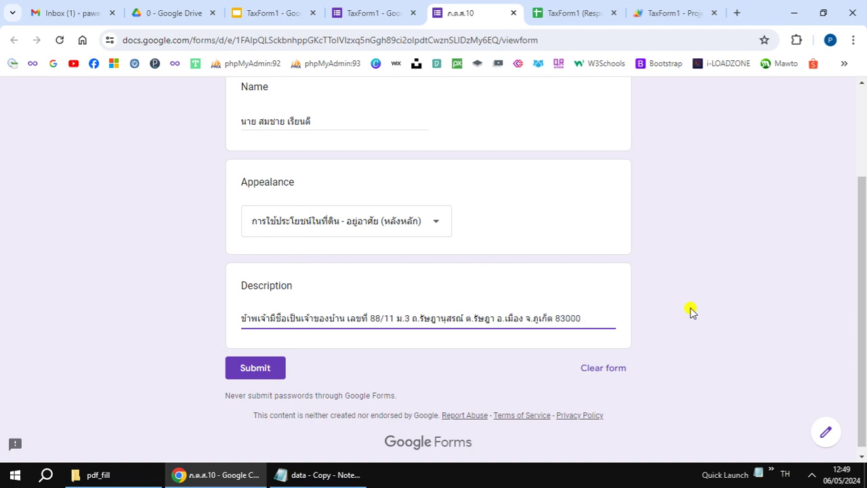
{"action": "type", "text": " ("}
{"action": "key", "text": "alt+shift"}
{"action": "type", "text": "โทร.081-"}
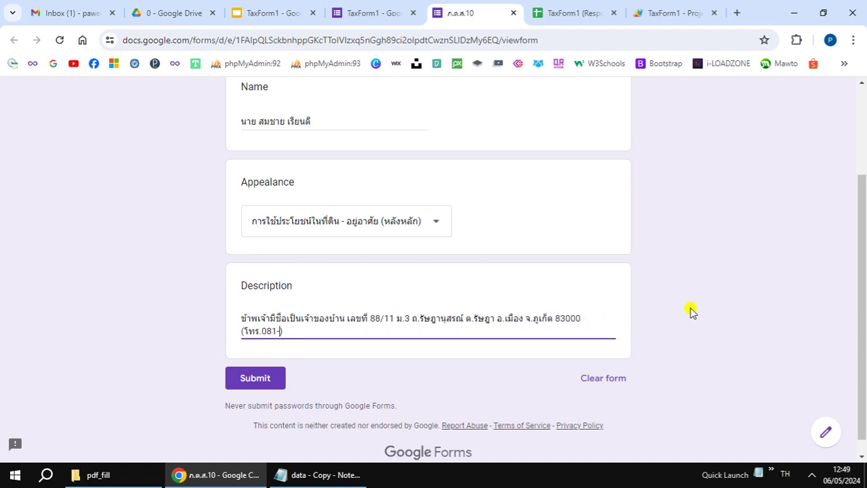
{"action": "type", "text": "1234567"}
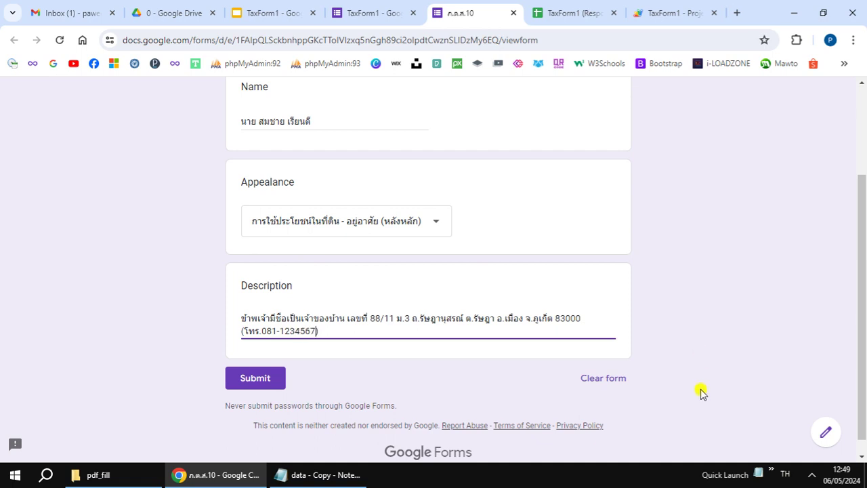
{"action": "left_click", "coordinate": [264, 378]}
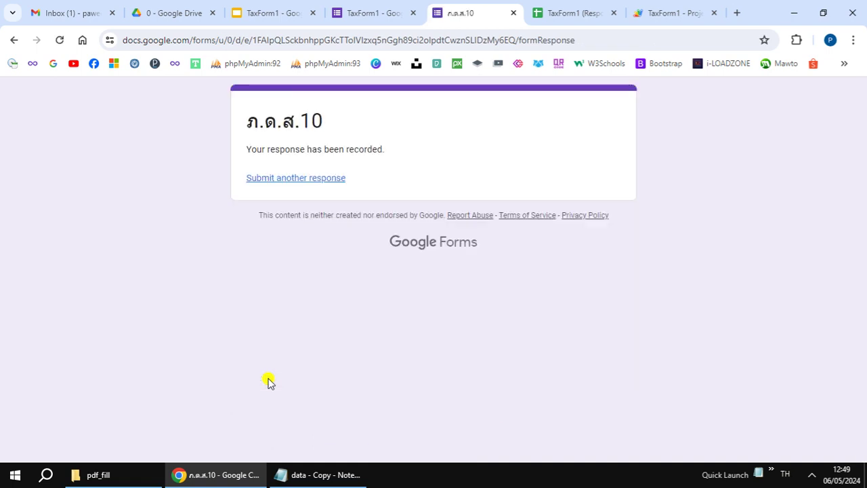
{"action": "left_click", "coordinate": [316, 183]}
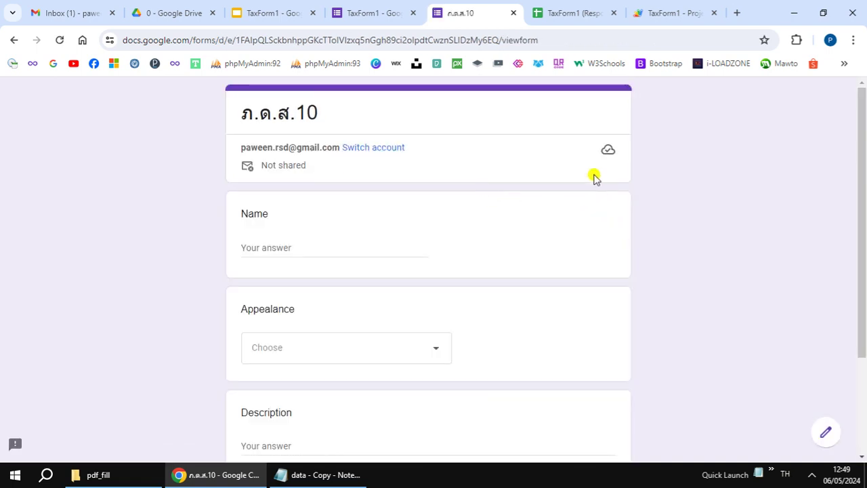
{"action": "left_click", "coordinate": [572, 13]}
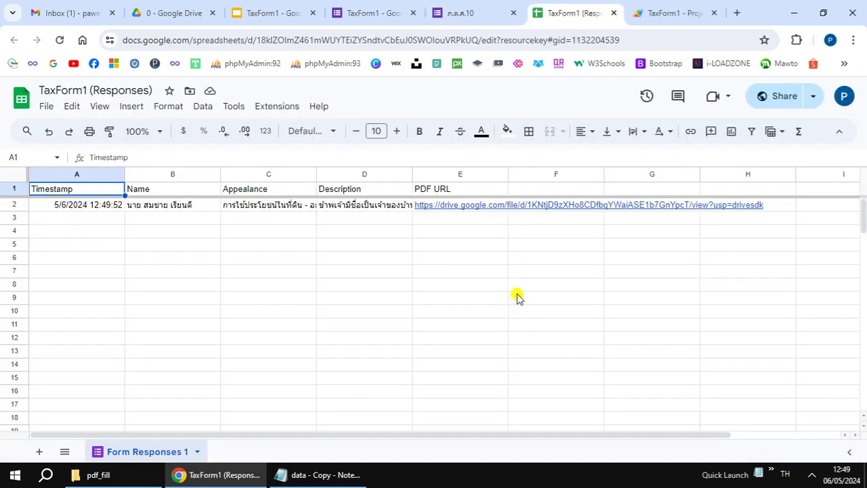
Step: Open the generated PDF through the PDF URL link in cell E2
{"action": "mouse_move", "coordinate": [485, 206]}
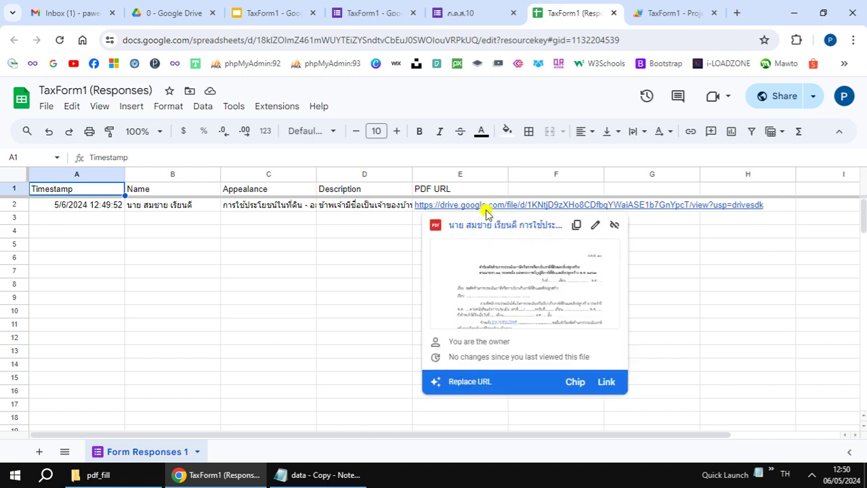
{"action": "left_click", "coordinate": [511, 291]}
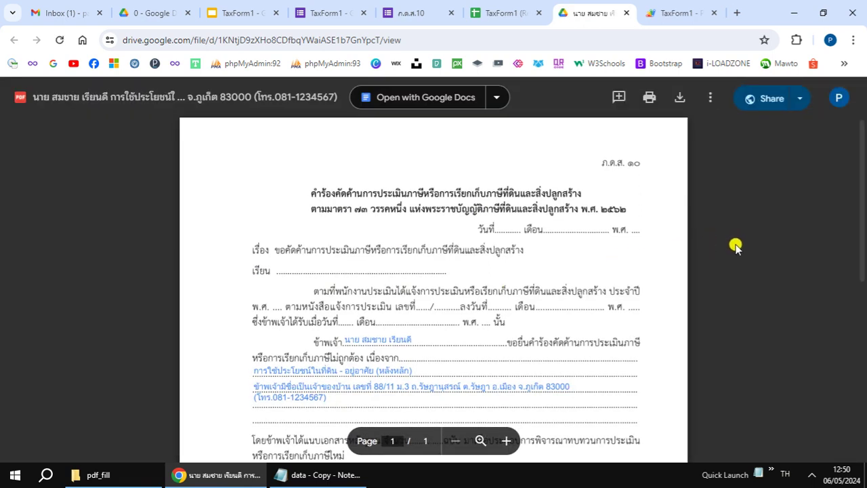
{"action": "scroll", "coordinate": [737, 249], "scroll_direction": "down", "scroll_amount": 5}
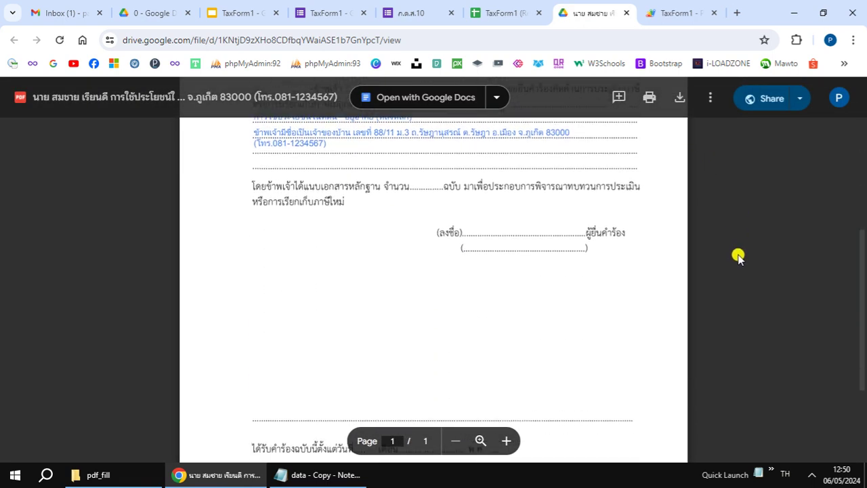
{"action": "scroll", "coordinate": [738, 259], "scroll_direction": "down", "scroll_amount": 3}
{"action": "scroll", "coordinate": [738, 258], "scroll_direction": "up", "scroll_amount": 5}
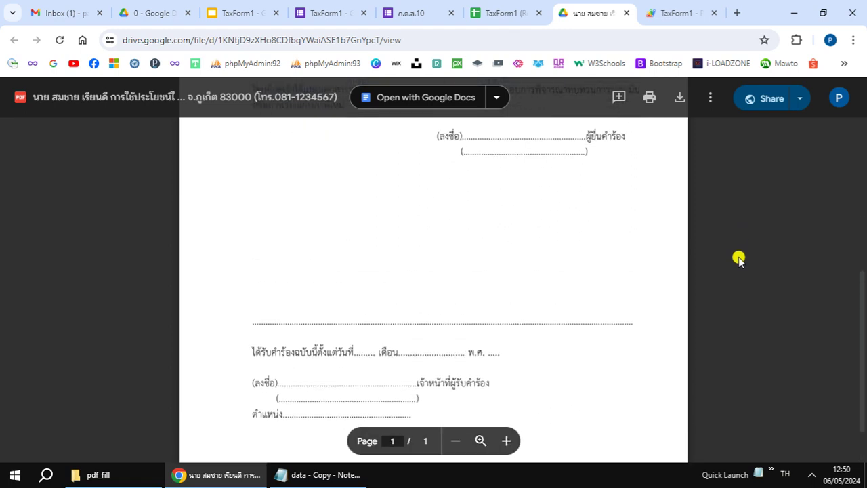
{"action": "scroll", "coordinate": [738, 259], "scroll_direction": "up", "scroll_amount": 3}
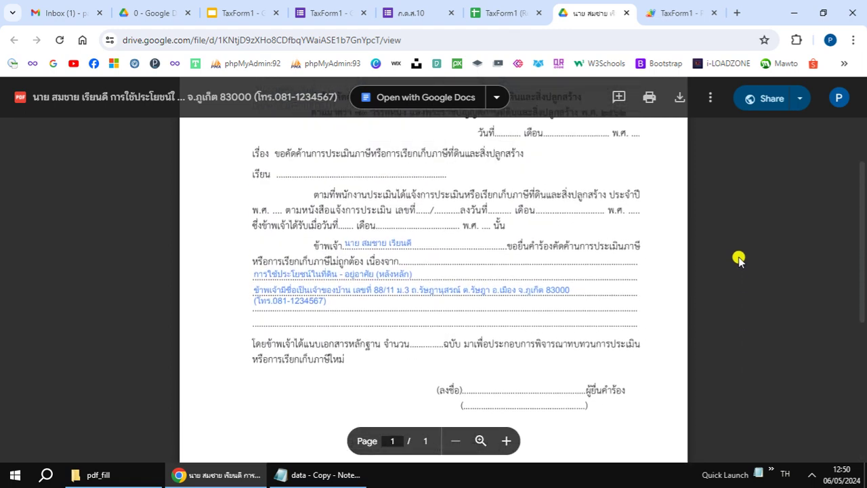
{"action": "scroll", "coordinate": [739, 259], "scroll_direction": "up", "scroll_amount": 2}
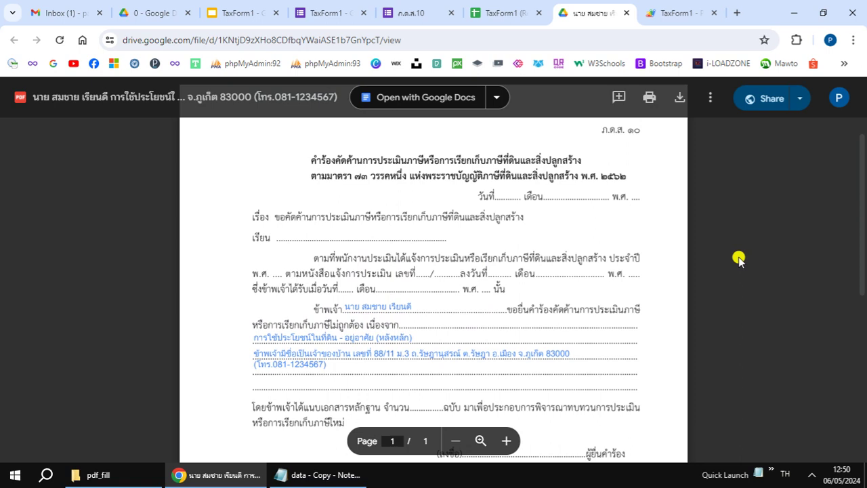